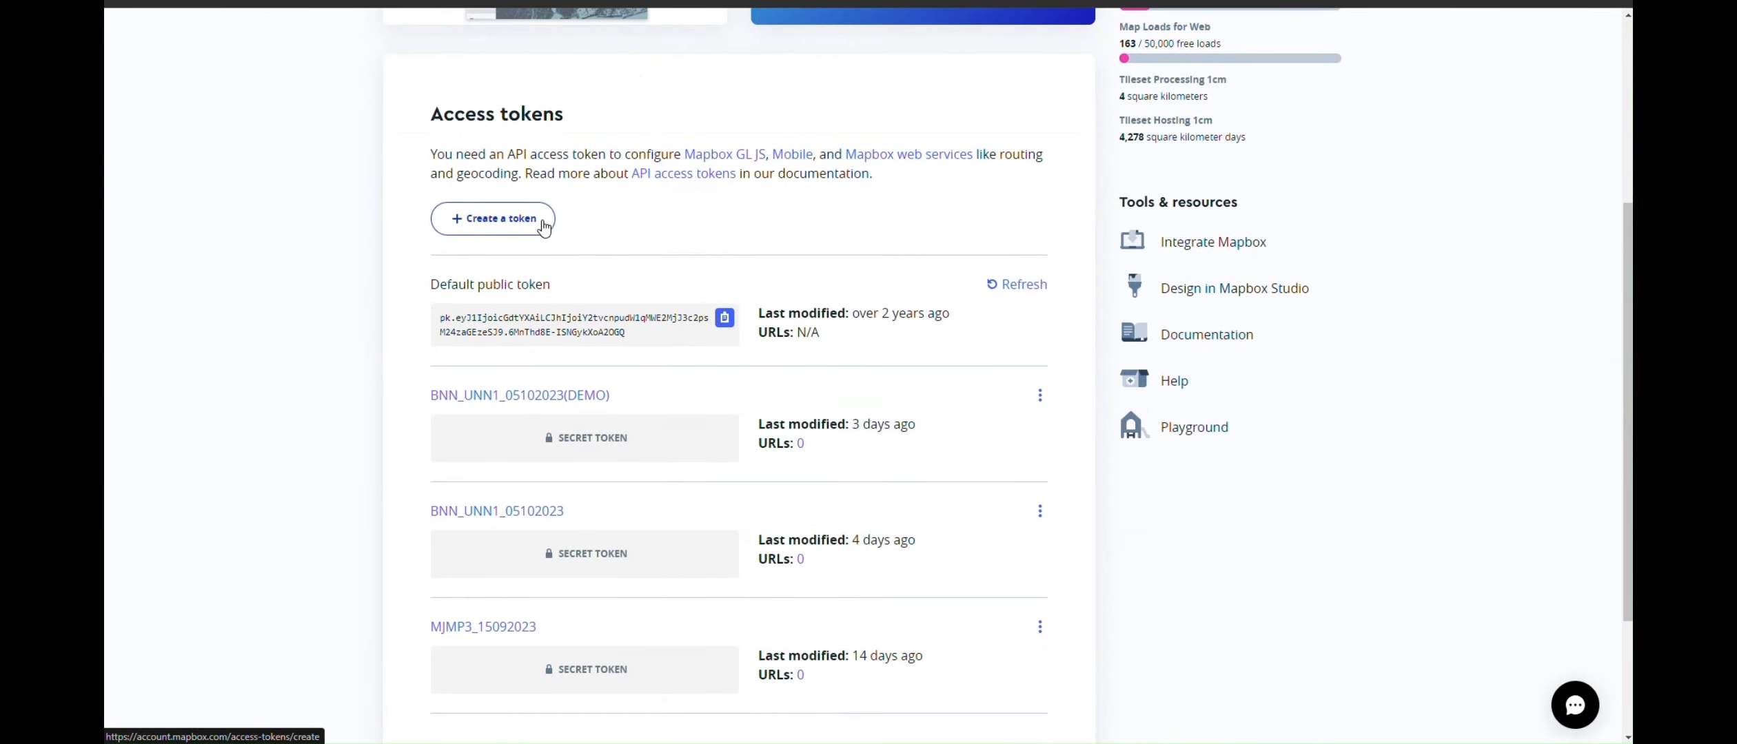
# Start a new access token named BNN_UNN1_10102023 with the UPLOADS:WRITE scope checked
pyautogui.click(544, 226)
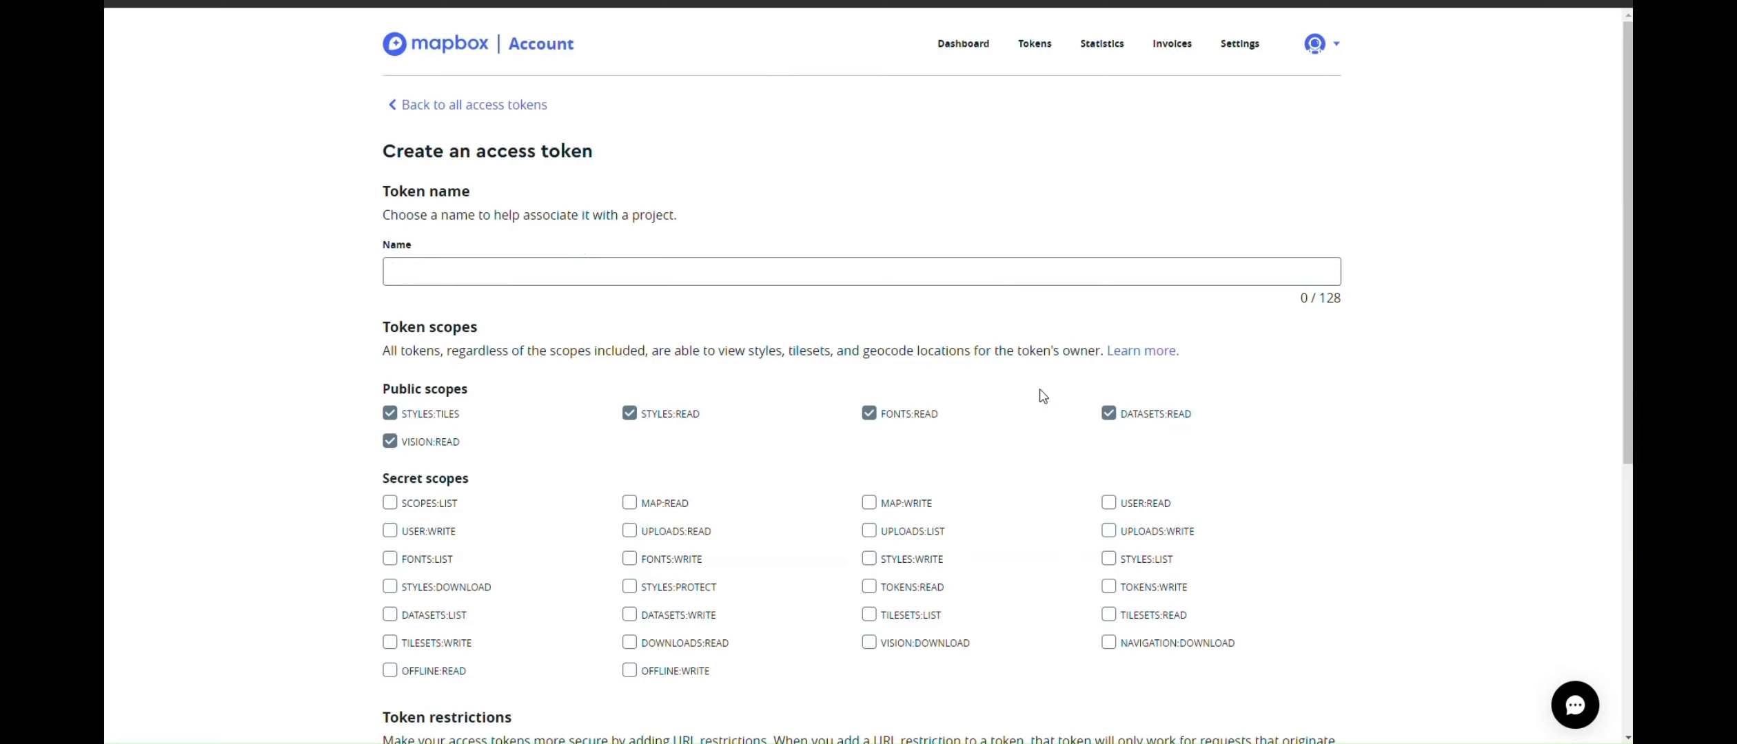
pyautogui.click(1128, 536)
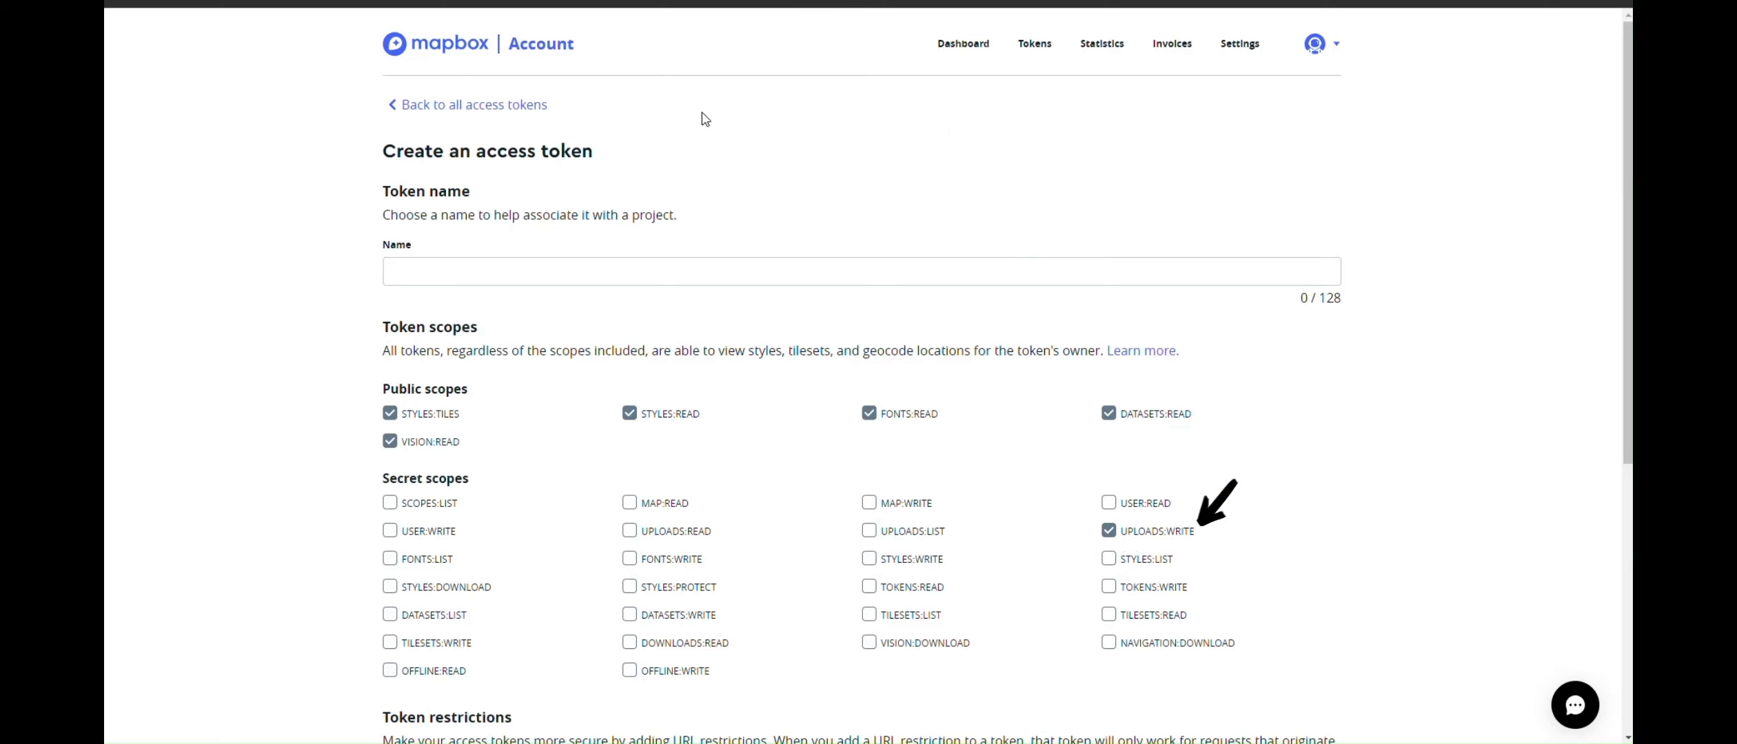
pyautogui.click(545, 271)
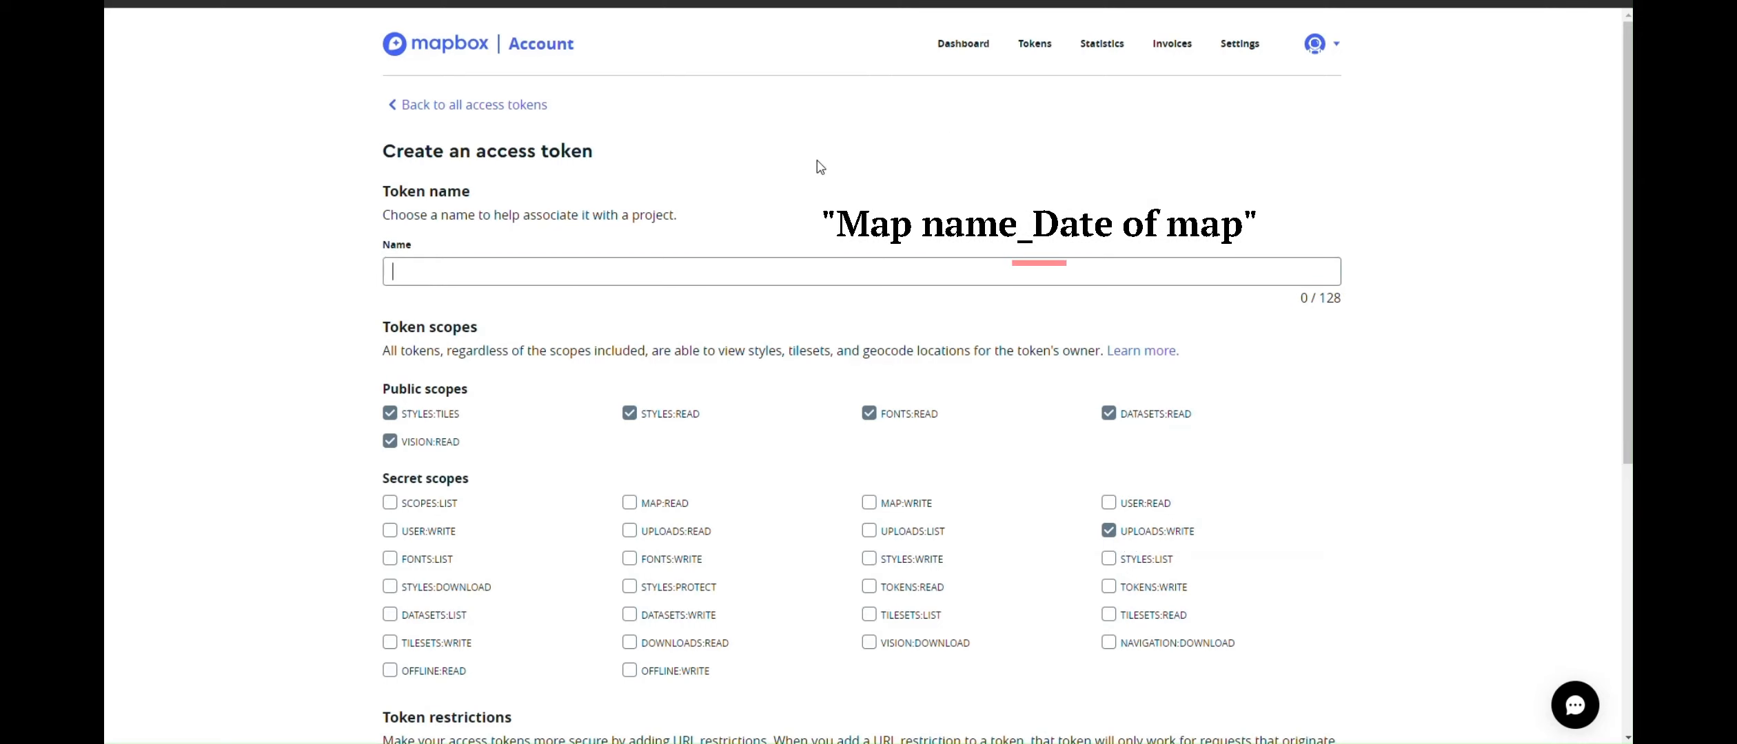
pyautogui.write('BNN')
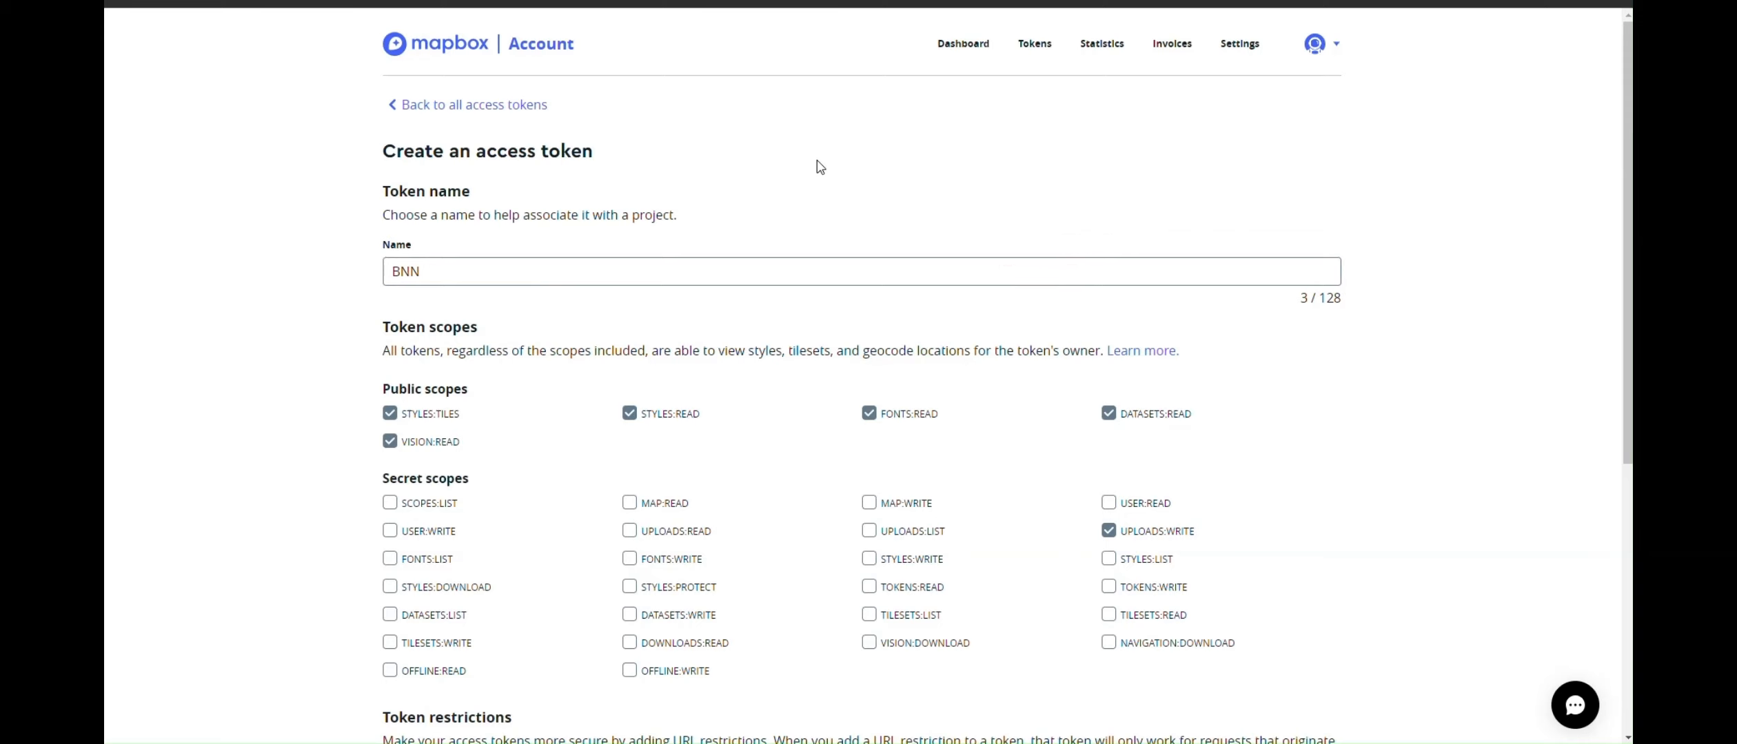
pyautogui.write('_UNN1')
pyautogui.write('_10102023')
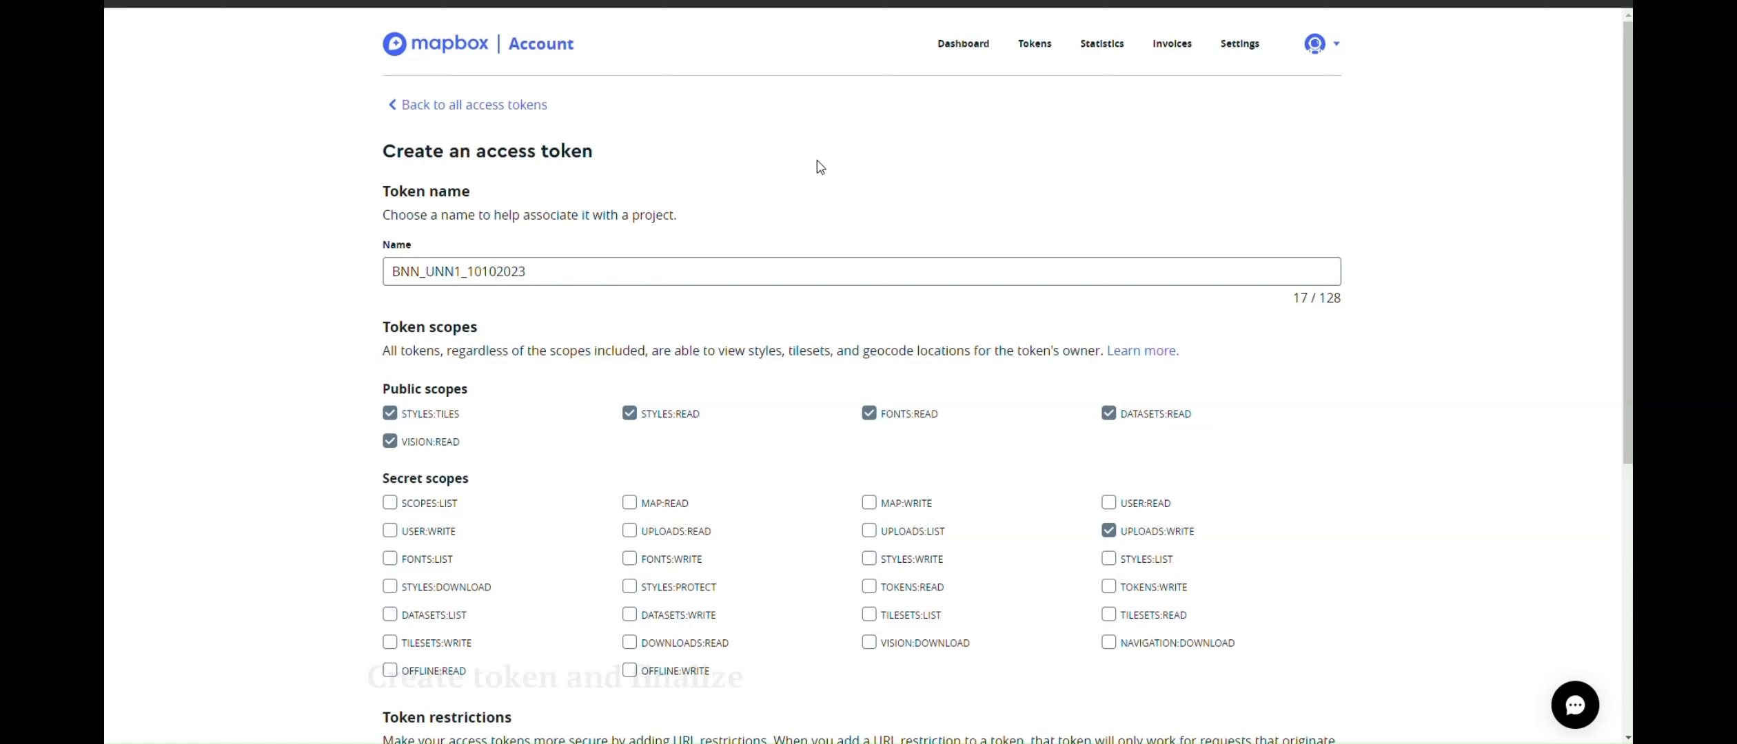
pyautogui.scroll(-6, 847, 199)
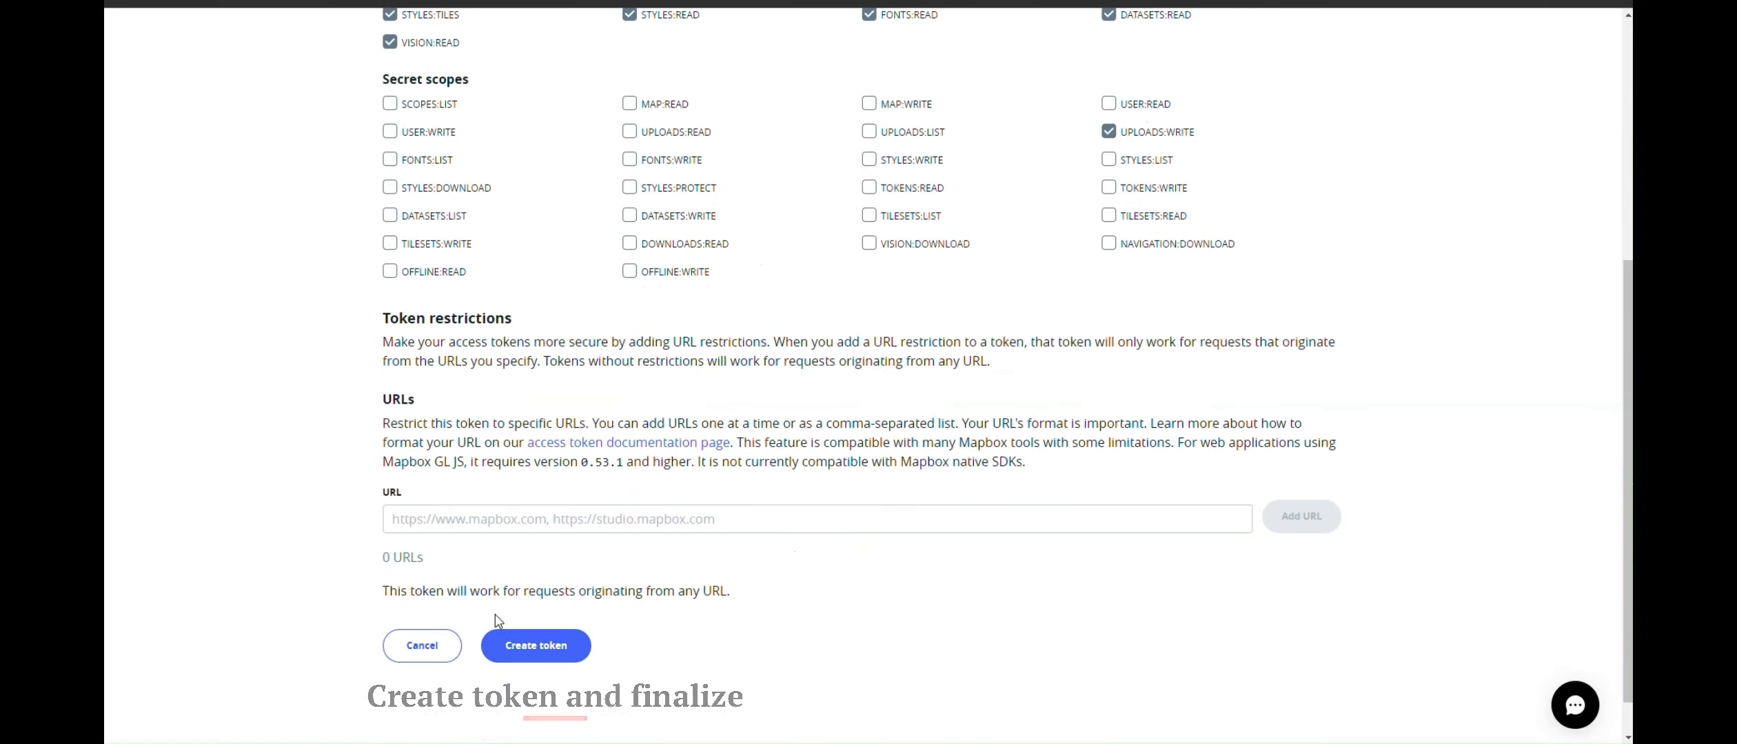
pyautogui.scroll(-1, 761, 437)
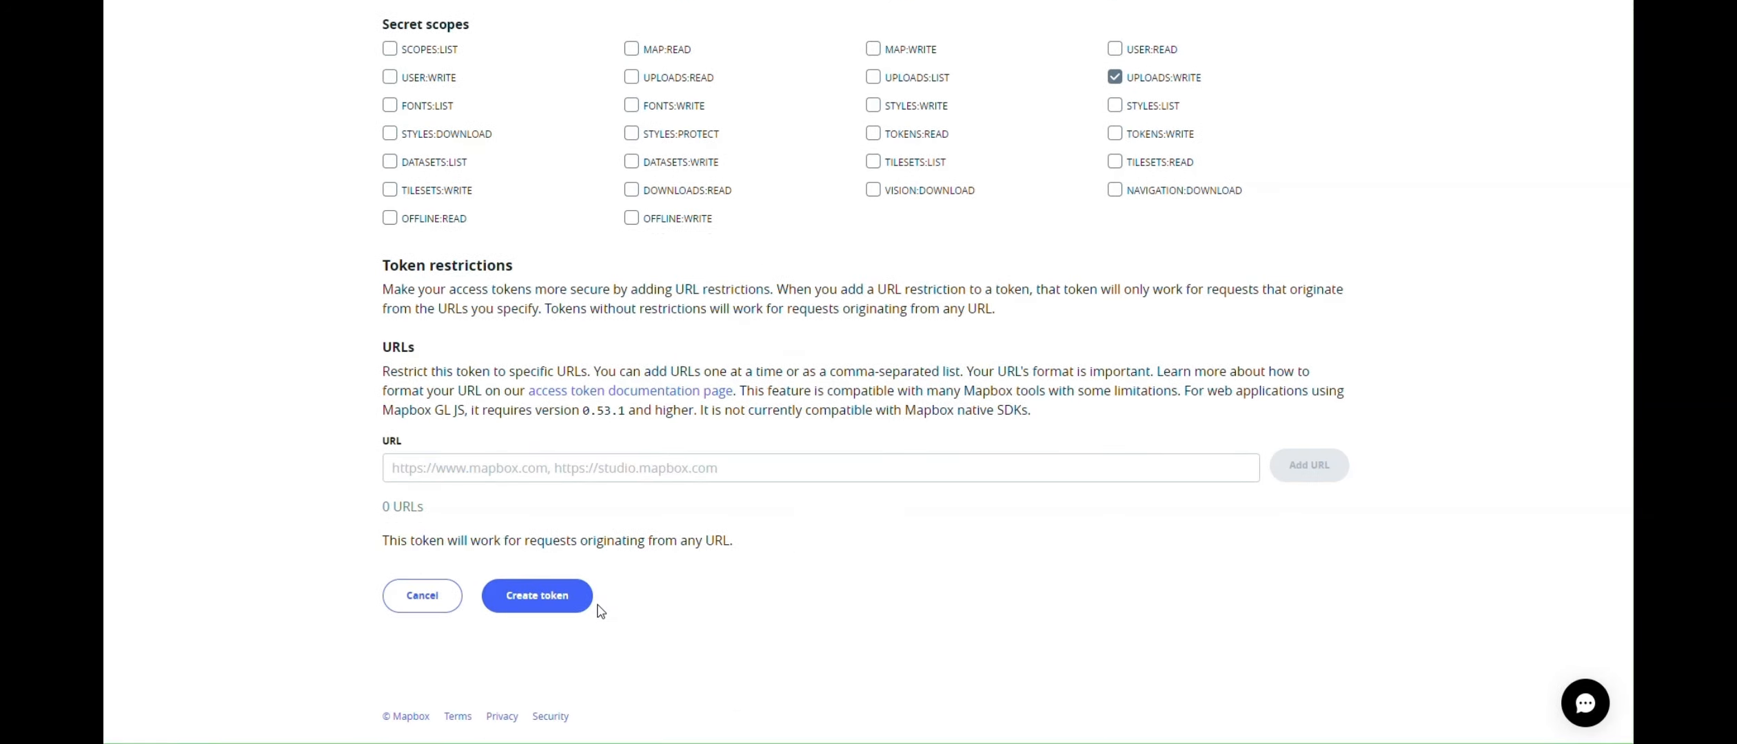
# Create the token, confirming with the account password
pyautogui.click(572, 598)
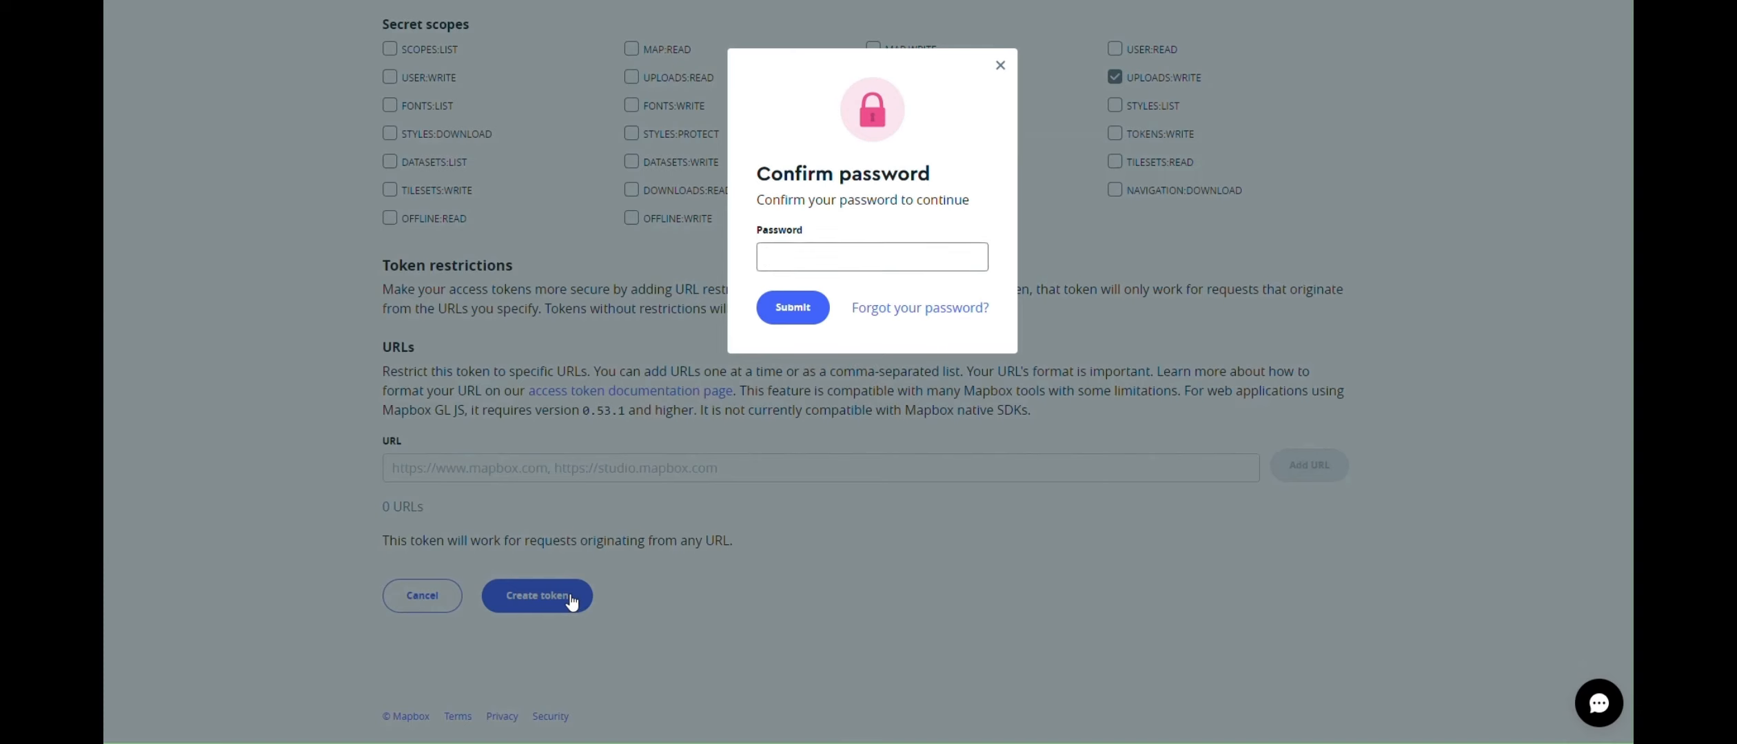
pyautogui.click(818, 262)
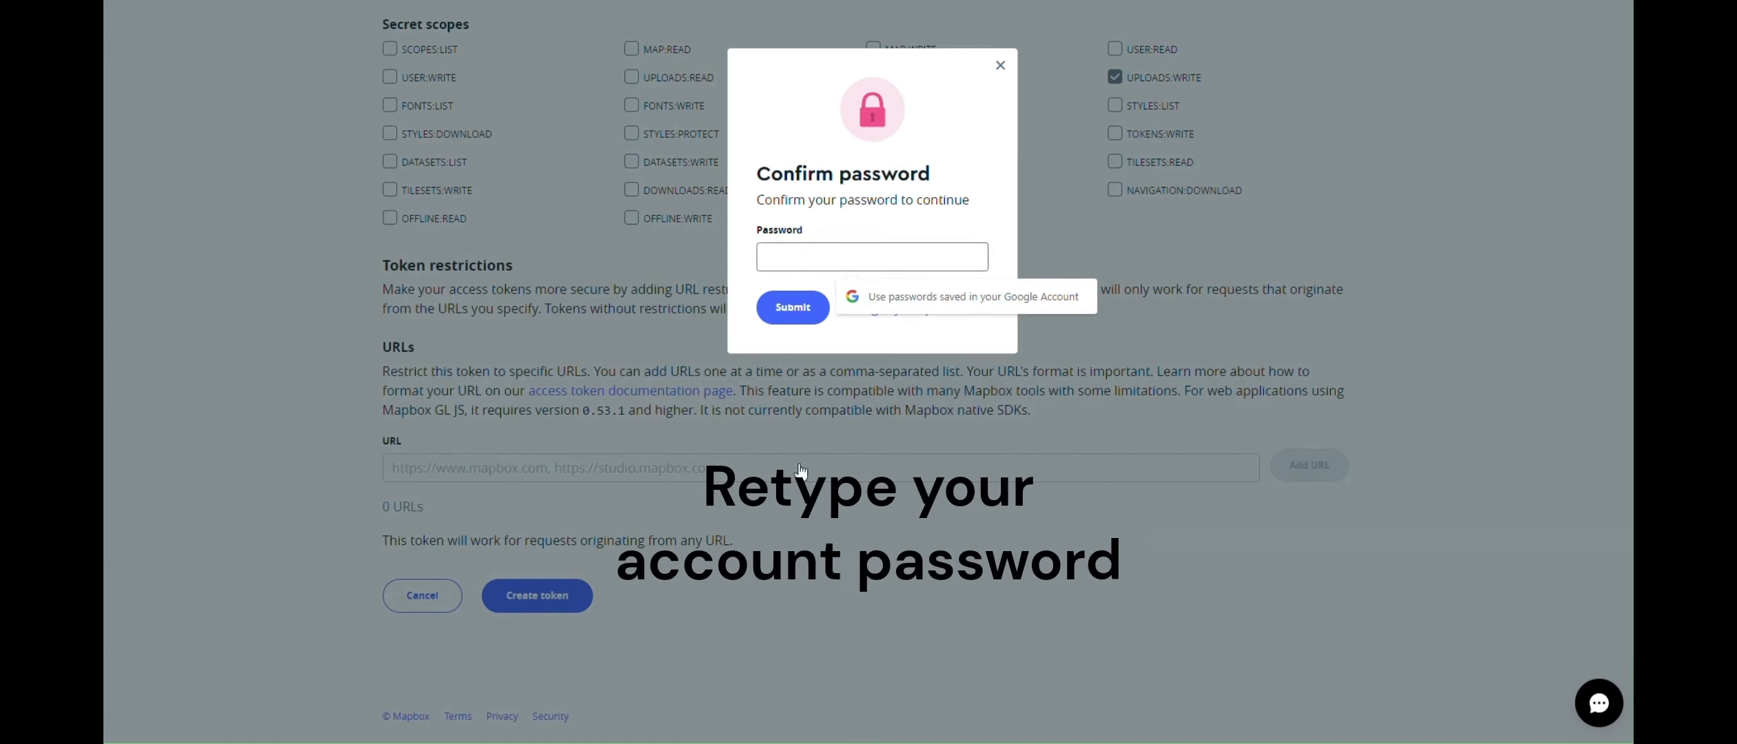
pyautogui.write('•••••')
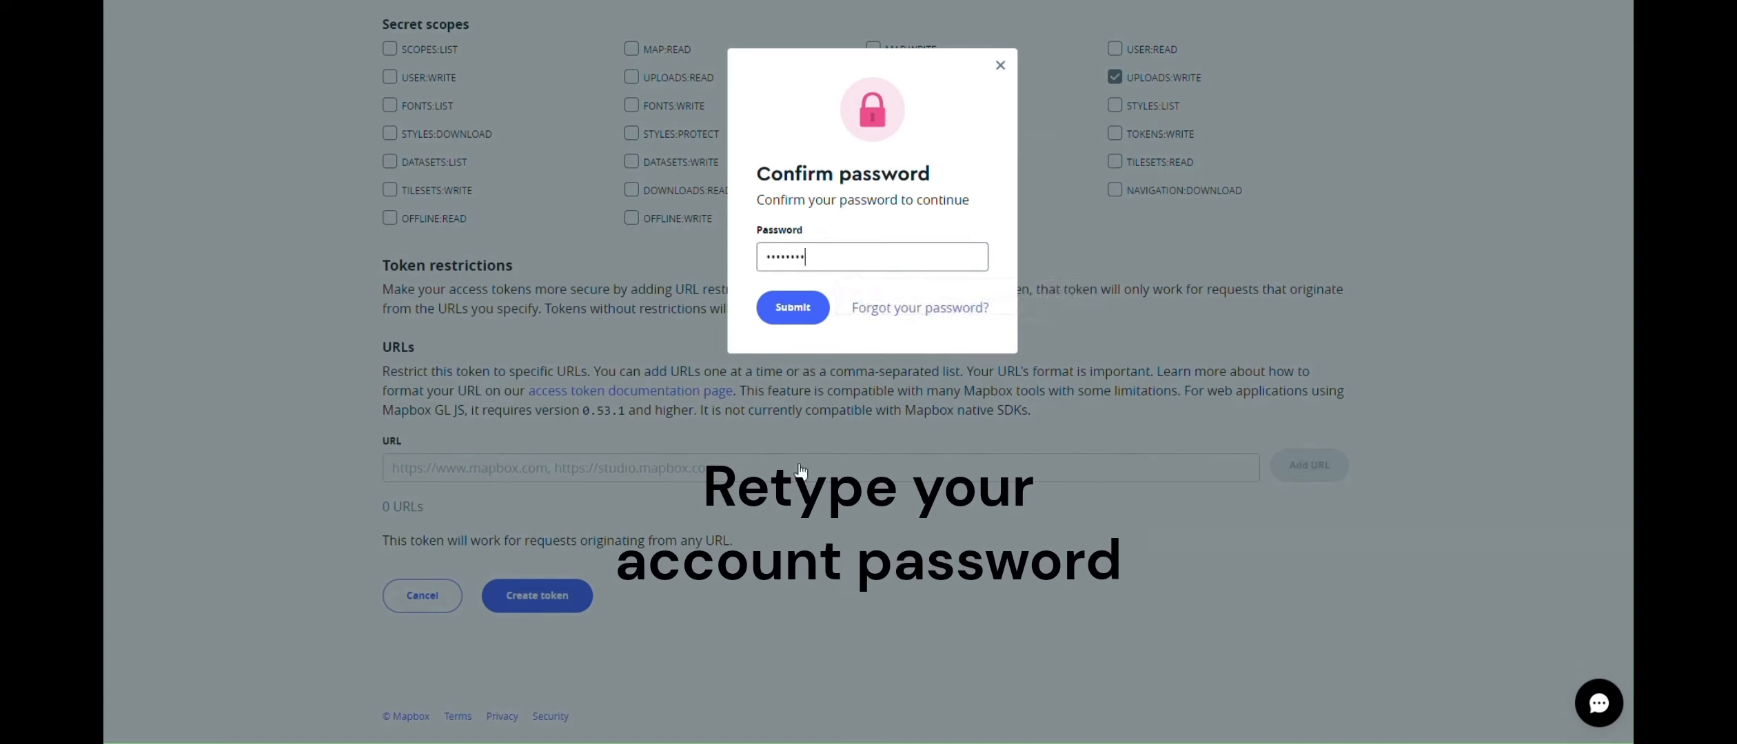
pyautogui.press('Return')
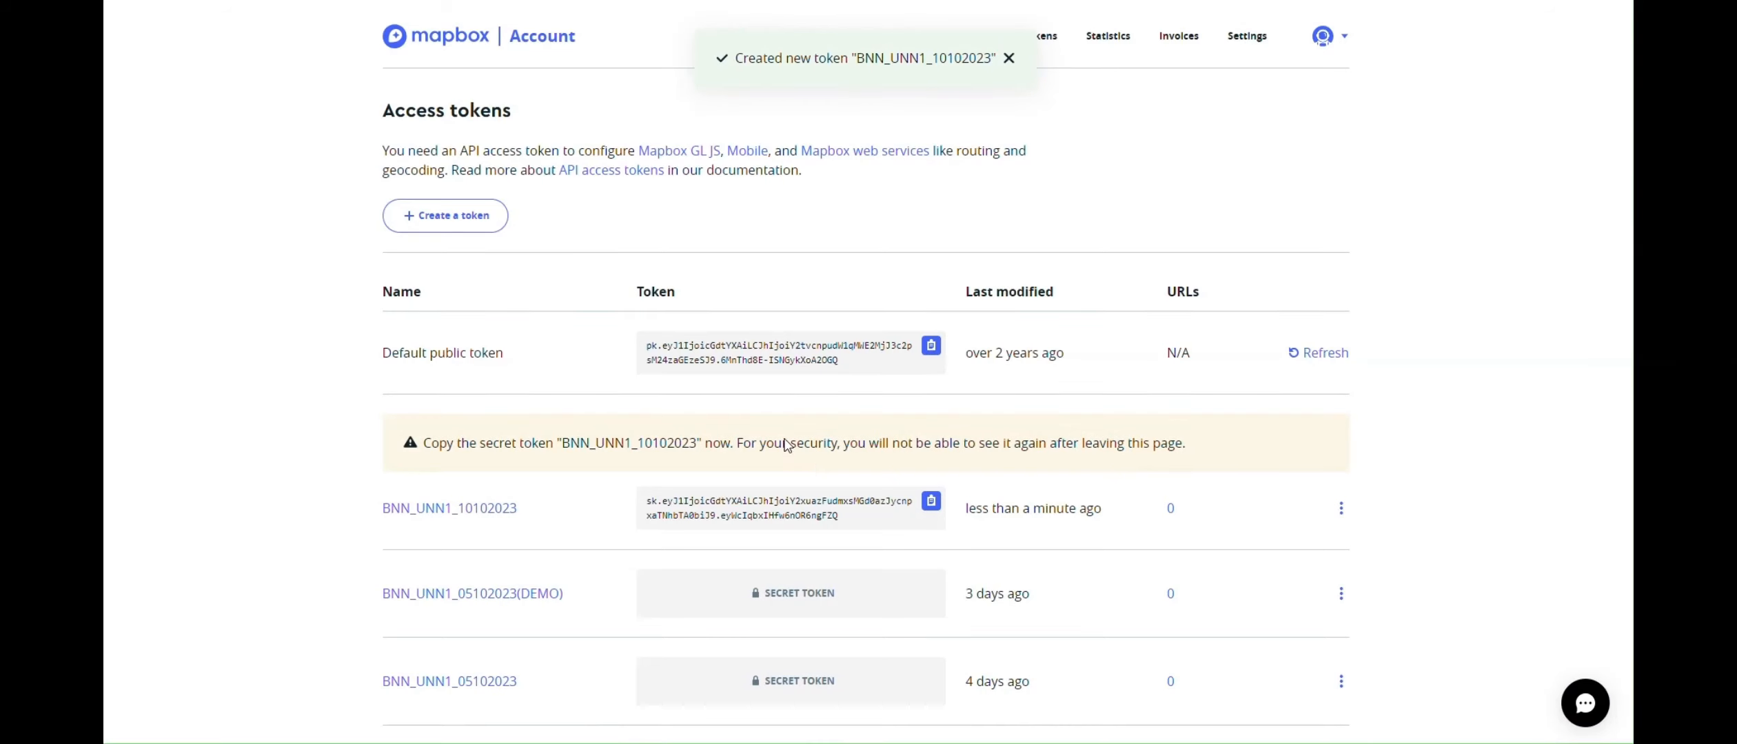
# Copy the newly shown secret token value to the clipboard
pyautogui.scroll(-1, 778, 438)
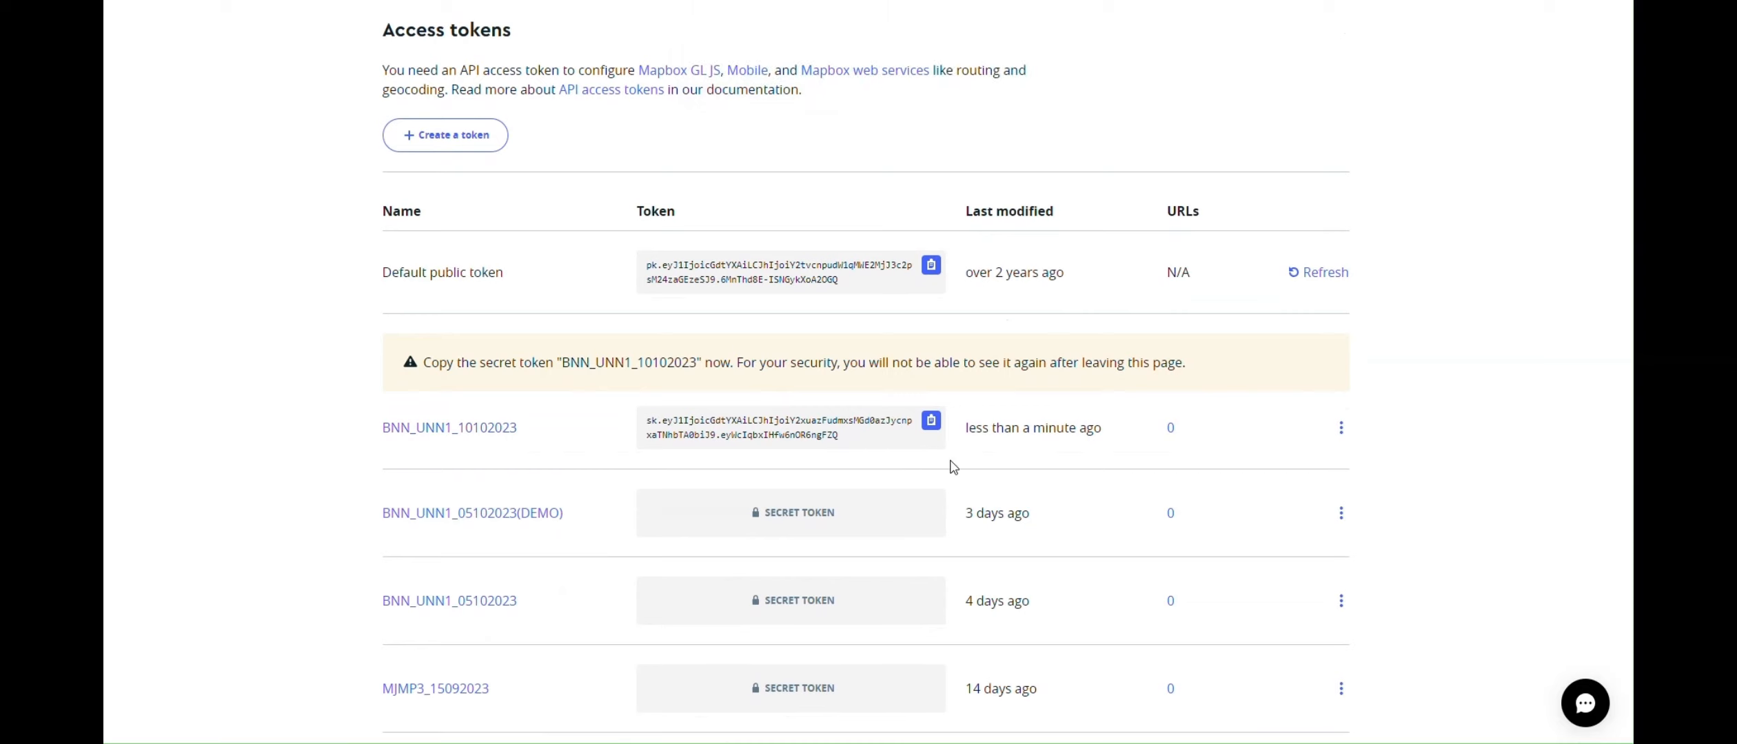
pyautogui.click(931, 421)
pyautogui.moveTo(839, 437); pyautogui.dragTo(608, 418)
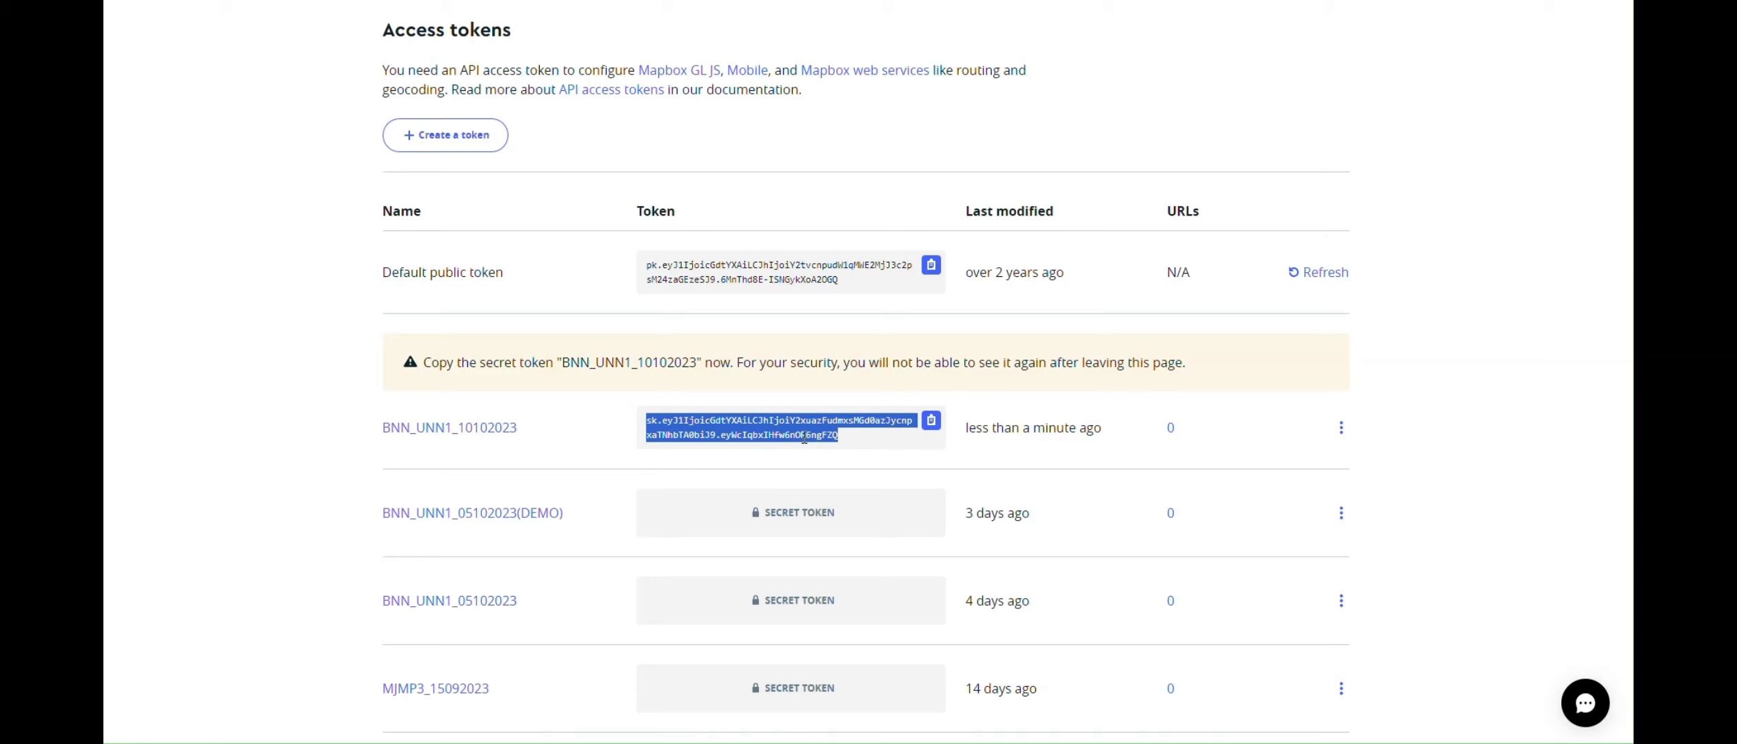
pyautogui.rightClick(856, 412)
pyautogui.click(875, 427)
pyautogui.click(868, 457)
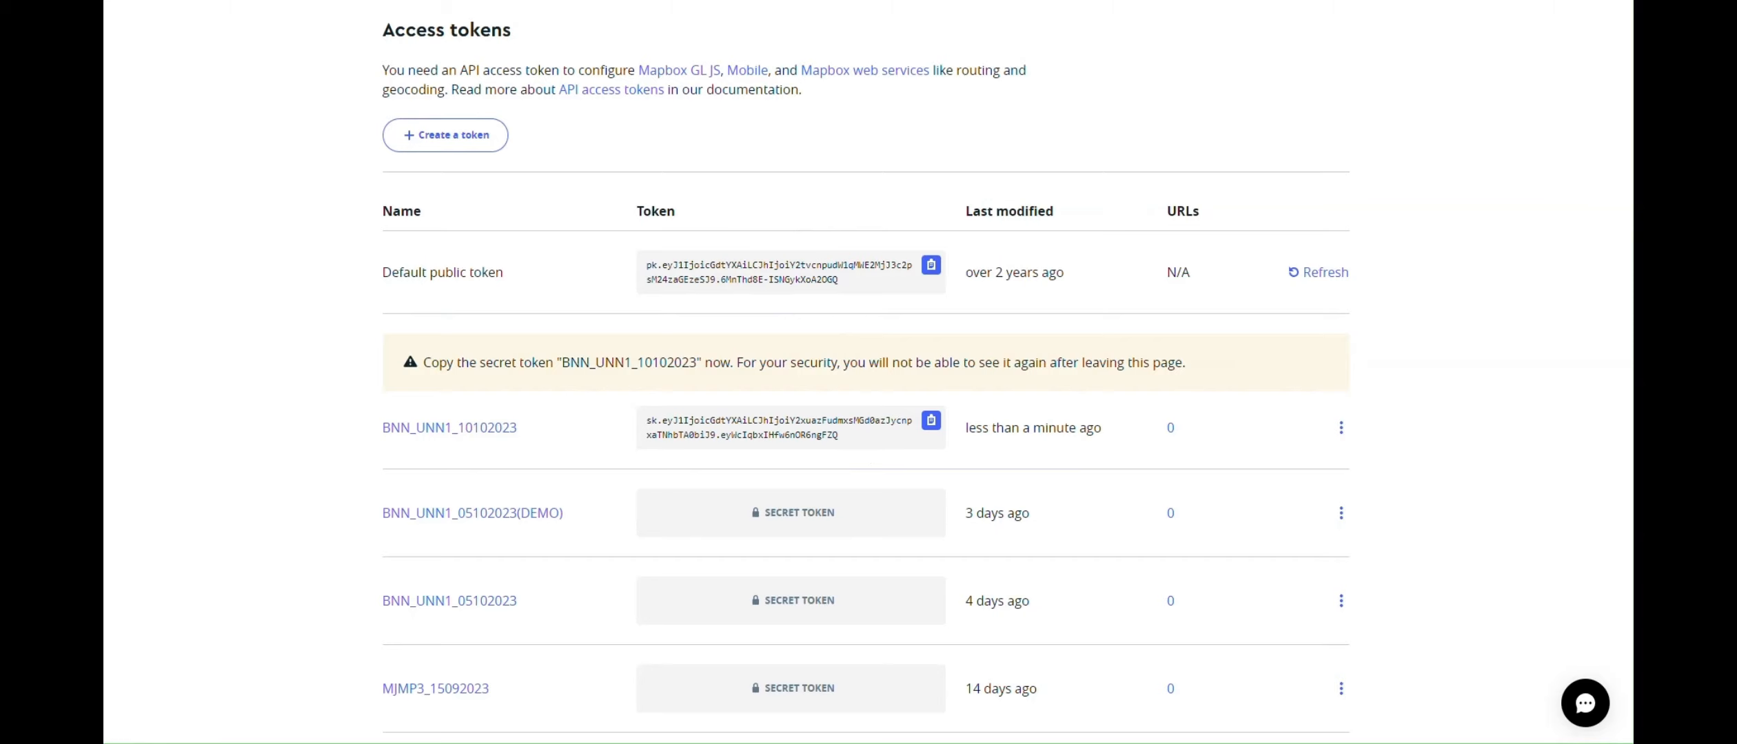
# Replace the note's old token with the new secret token, removing the blank first line
pyautogui.moveTo(105, 200); pyautogui.dragTo(1256, 122)
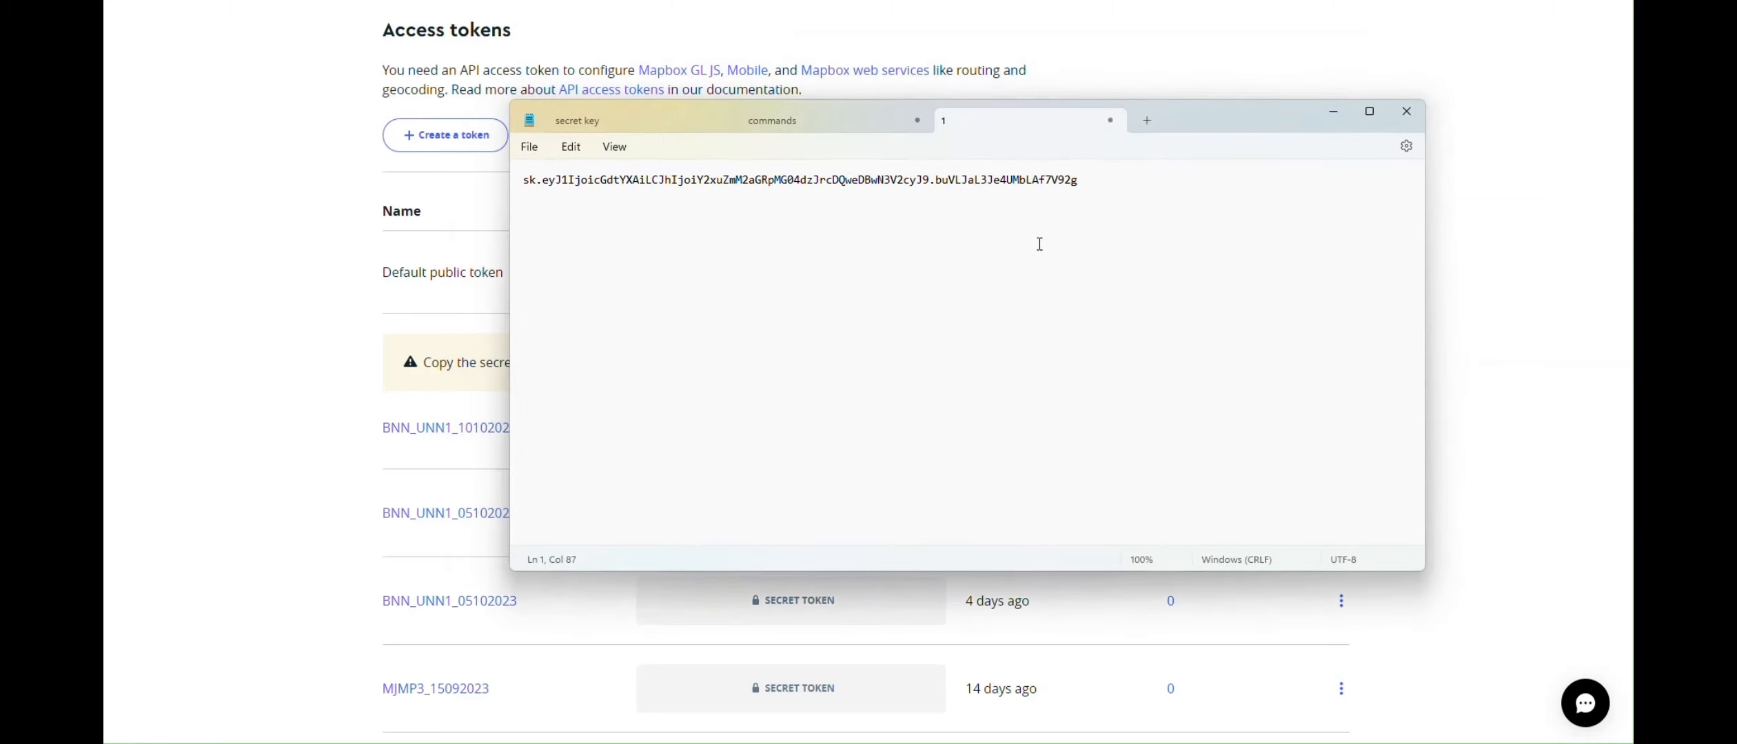
pyautogui.hotkey('ctrl', 'a')
pyautogui.hotkey('ctrl', 'v')
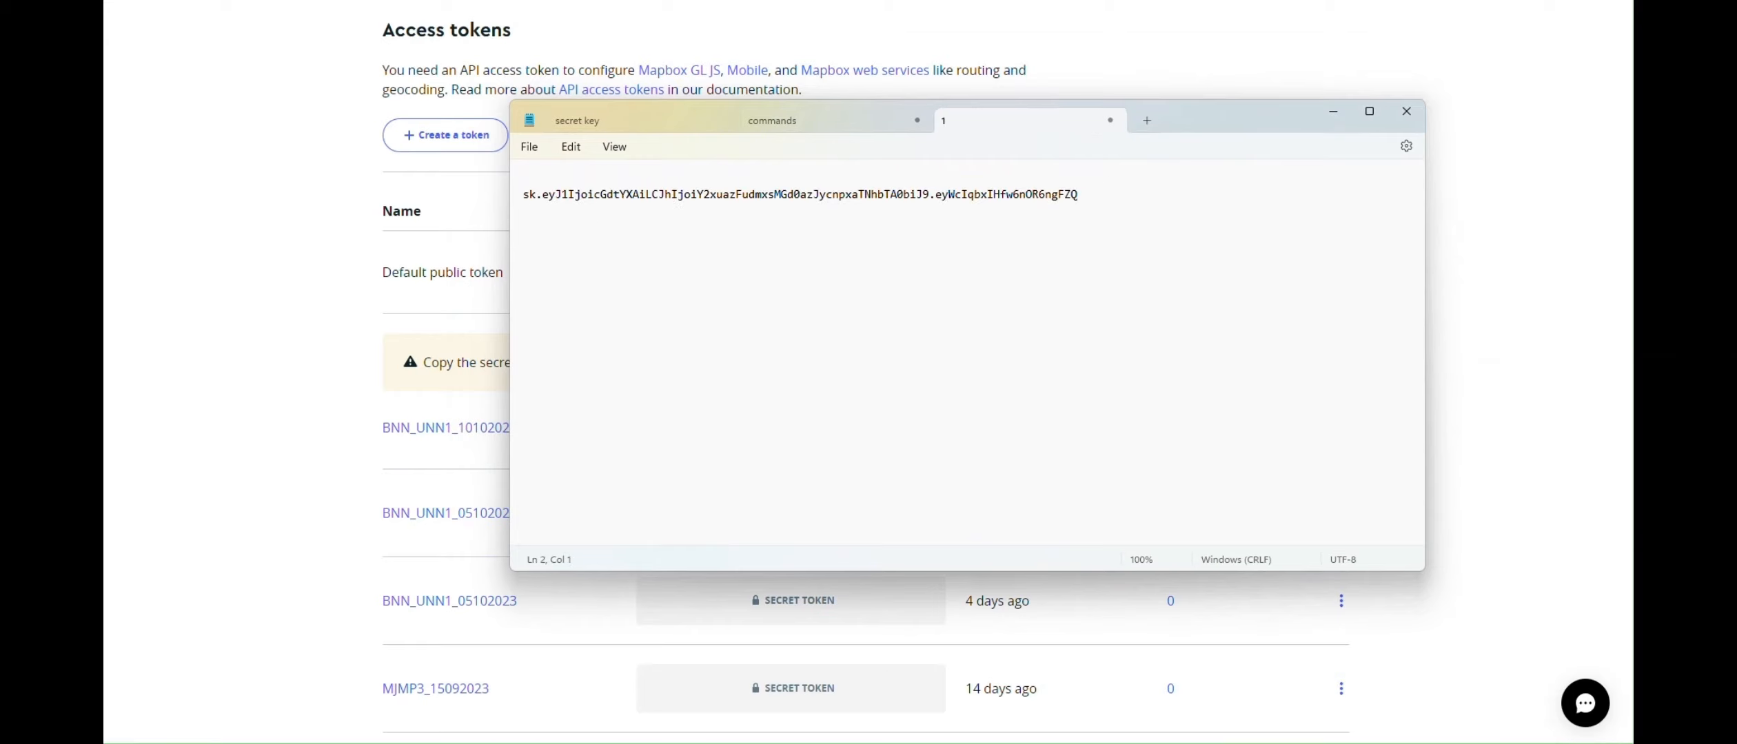
pyautogui.press('BackSpace')
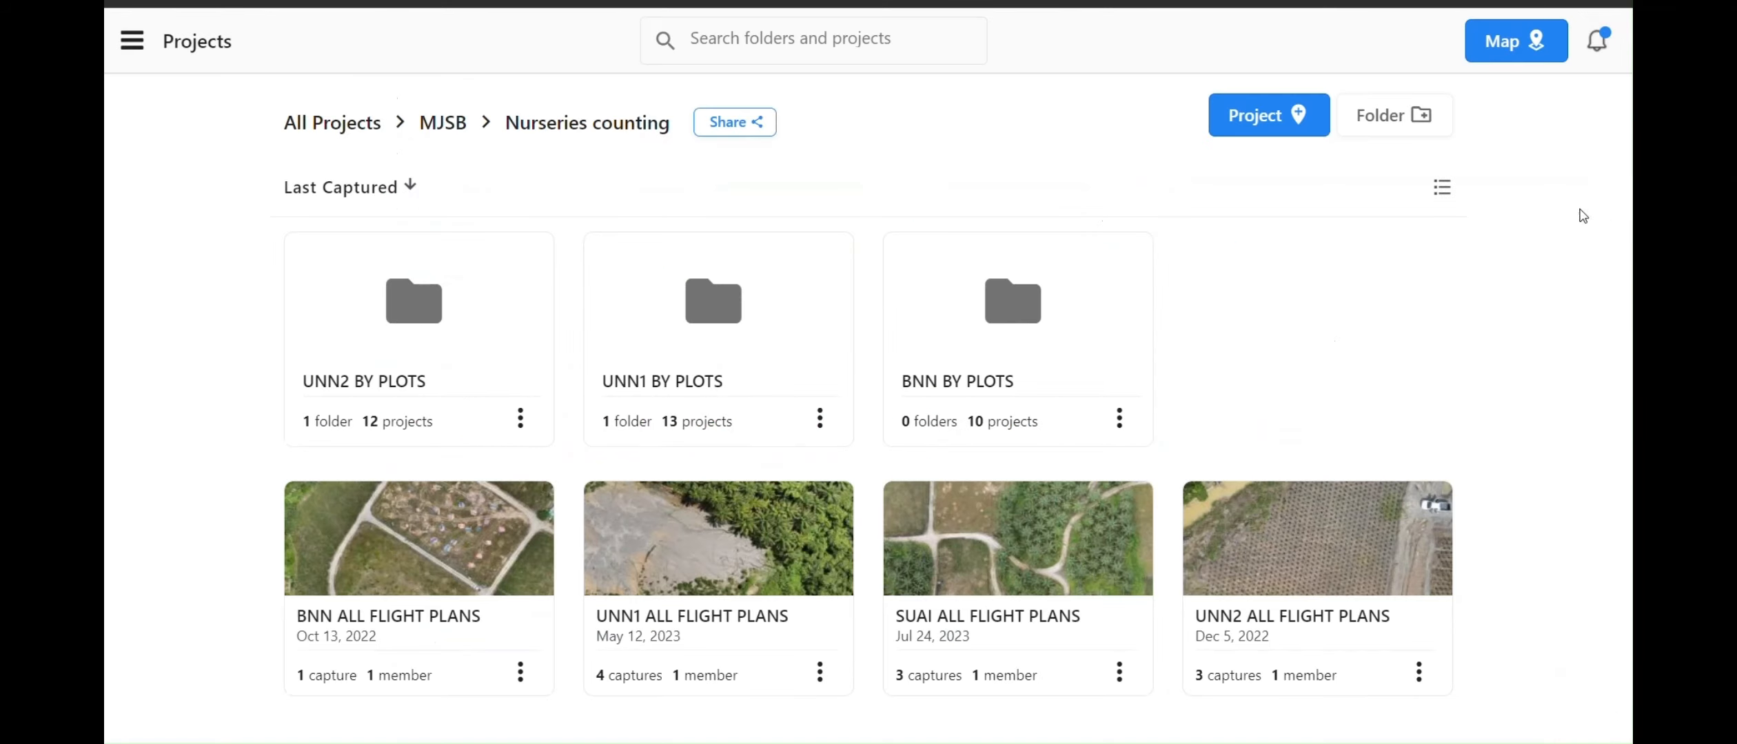
# Open the BNN ALL FLIGHT PLANS map and choose a GeoTIFF Map export
pyautogui.click(521, 545)
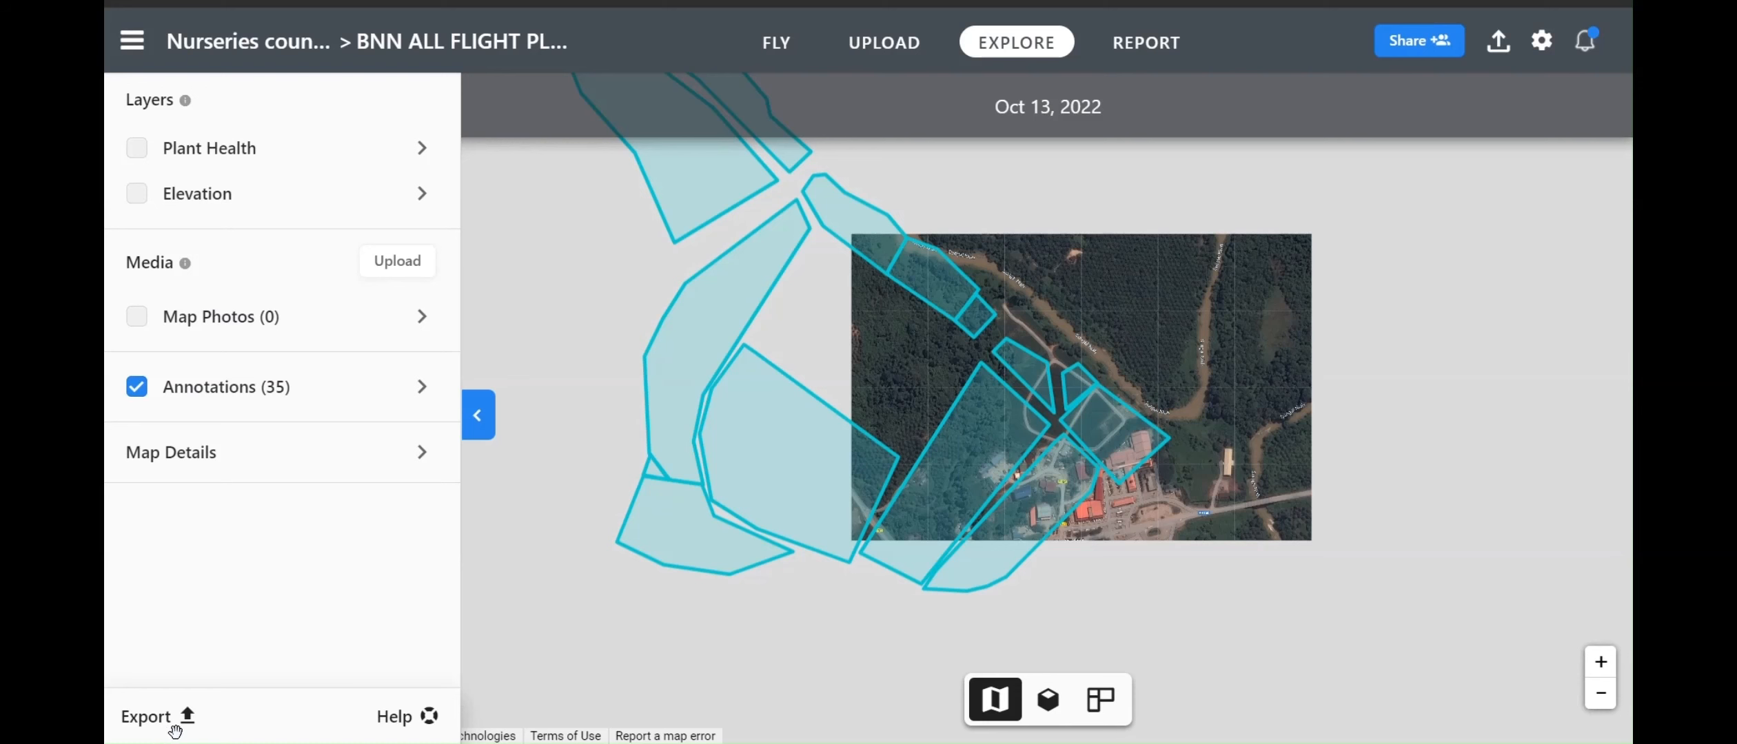
pyautogui.click(175, 722)
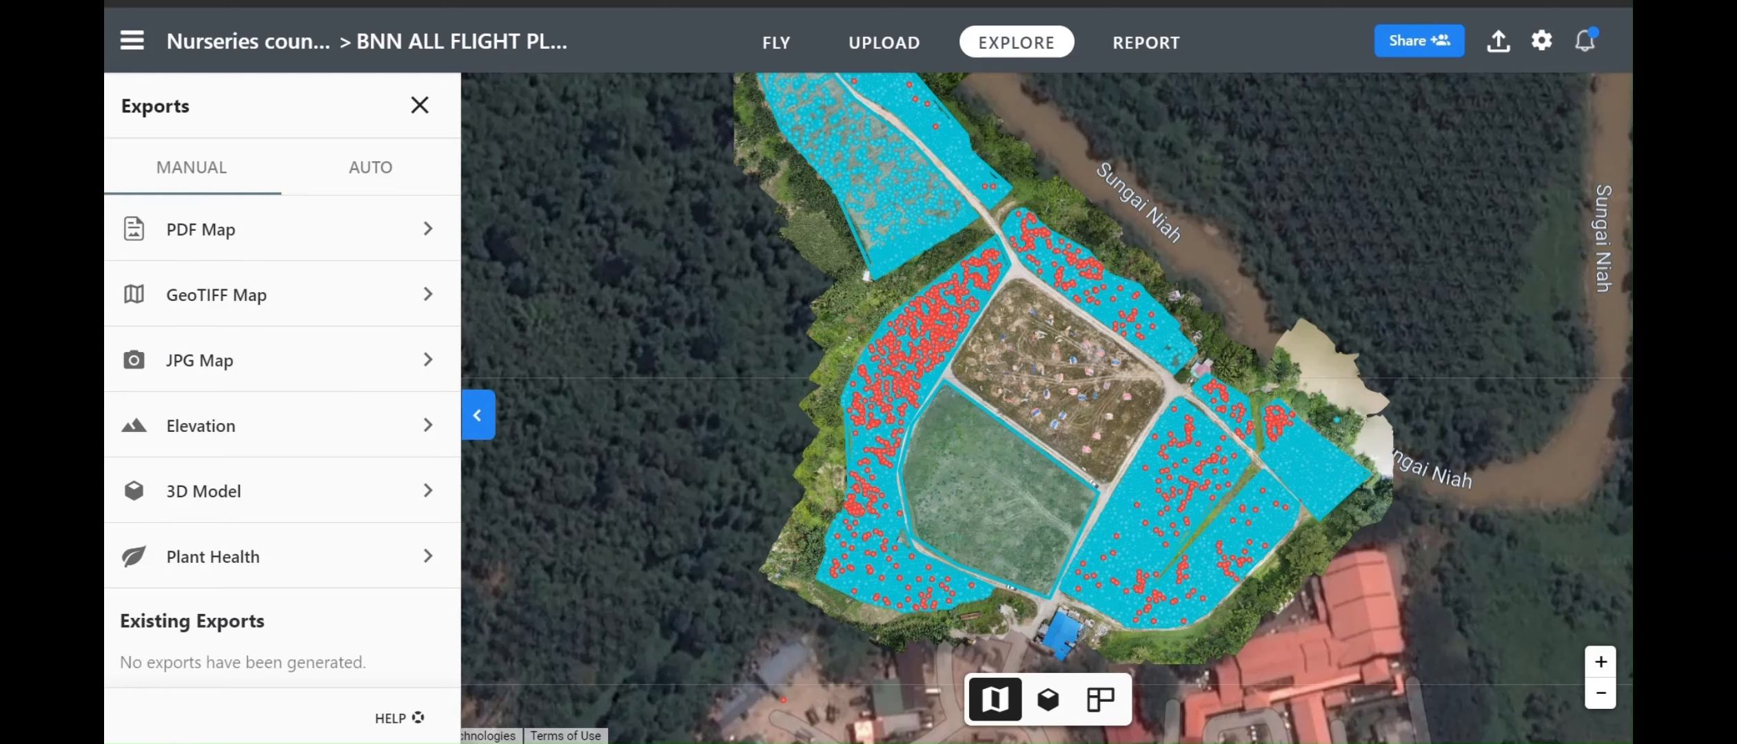
pyautogui.click(400, 300)
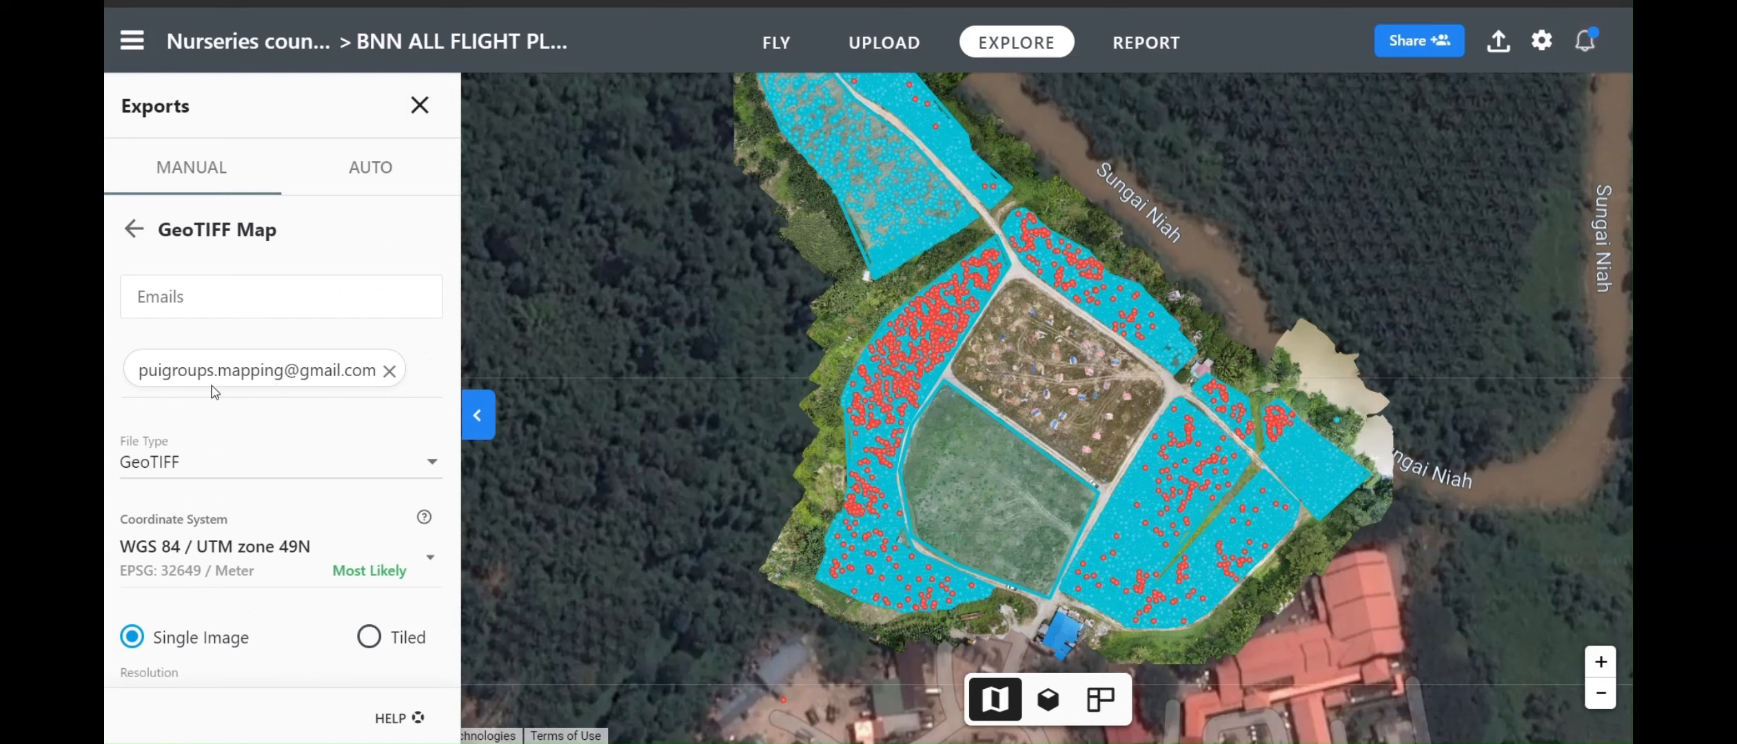
pyautogui.scroll(-3, 254, 293)
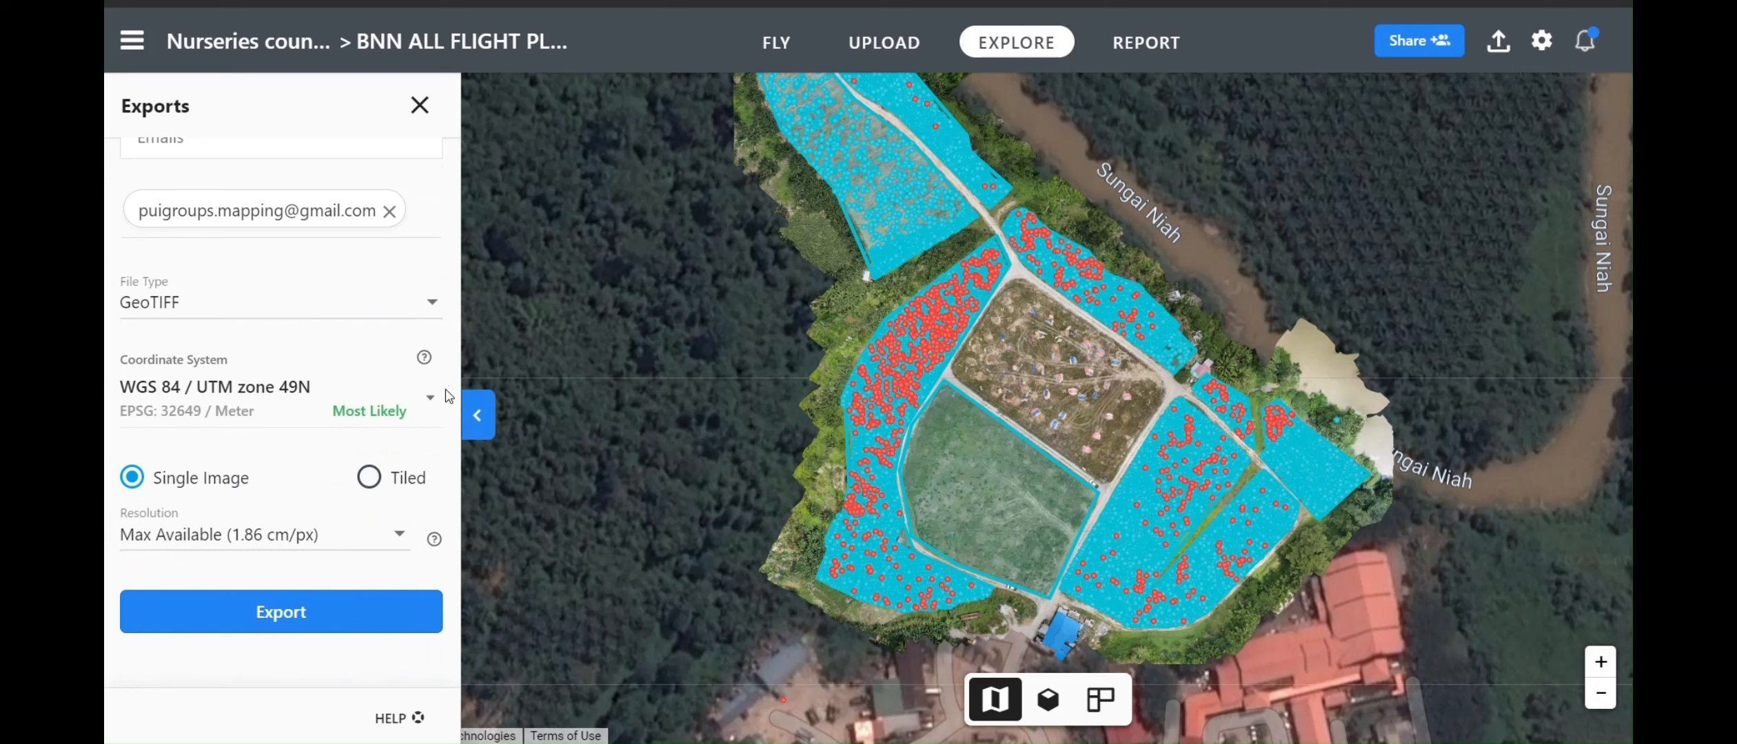
# Export the GeoTIFF orthomosaic in Web Mercator, then go to the Gmail inbox
pyautogui.click(425, 408)
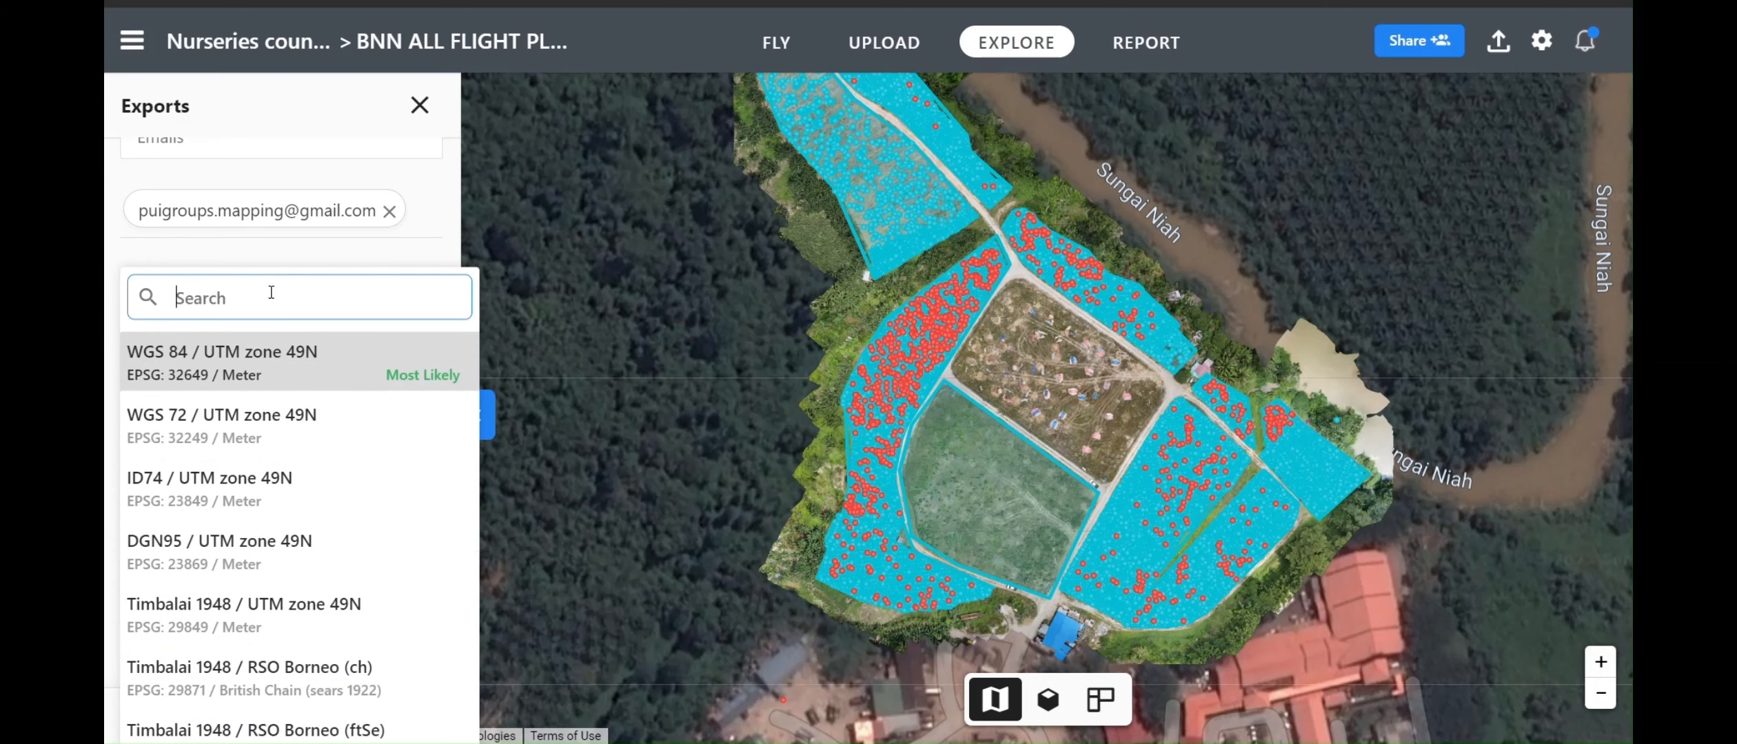
pyautogui.write('web mer')
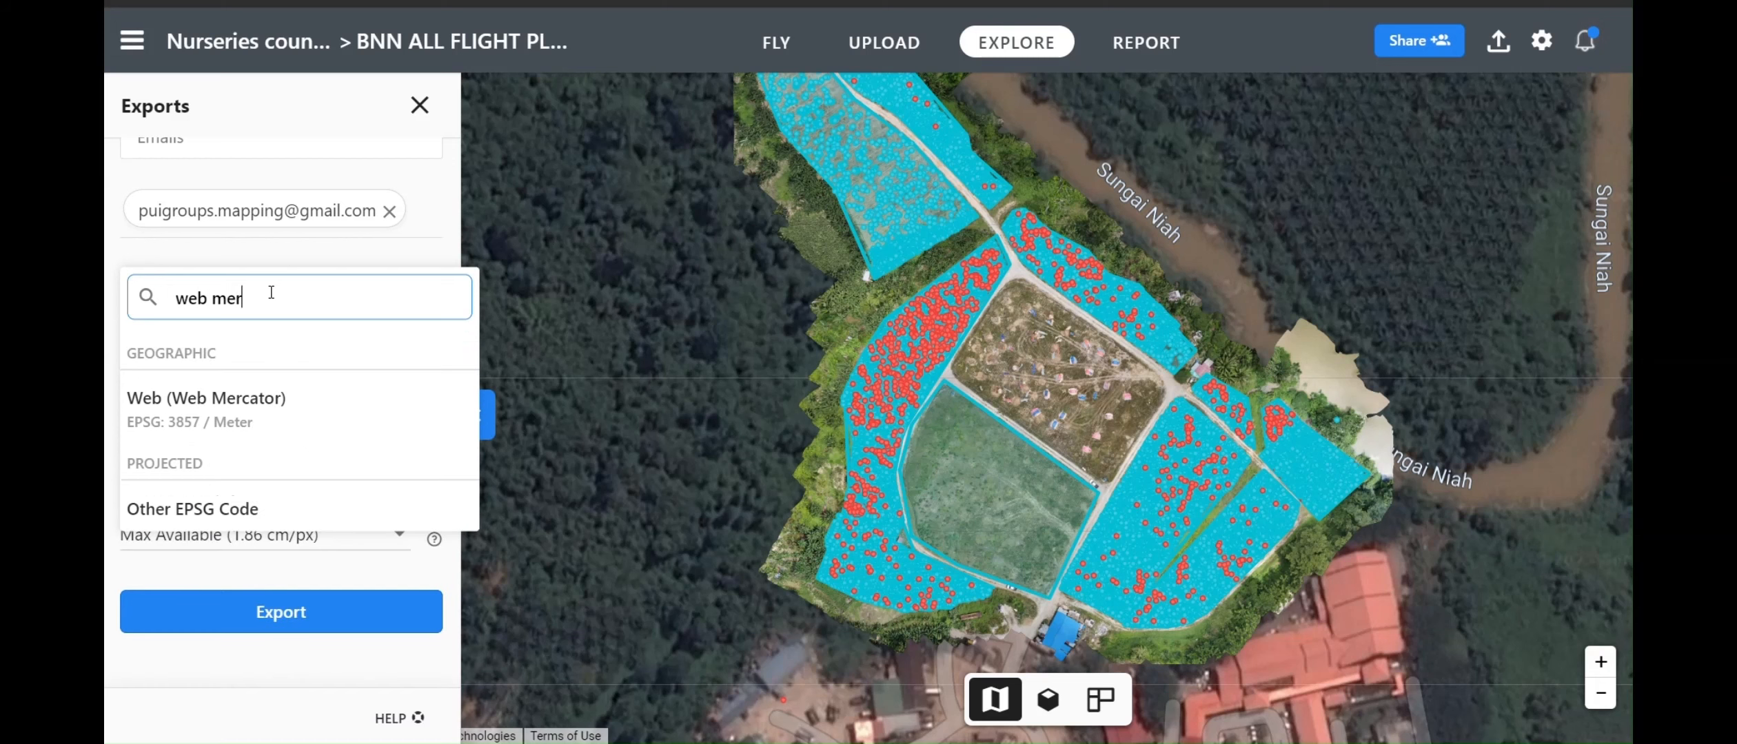
pyautogui.click(222, 411)
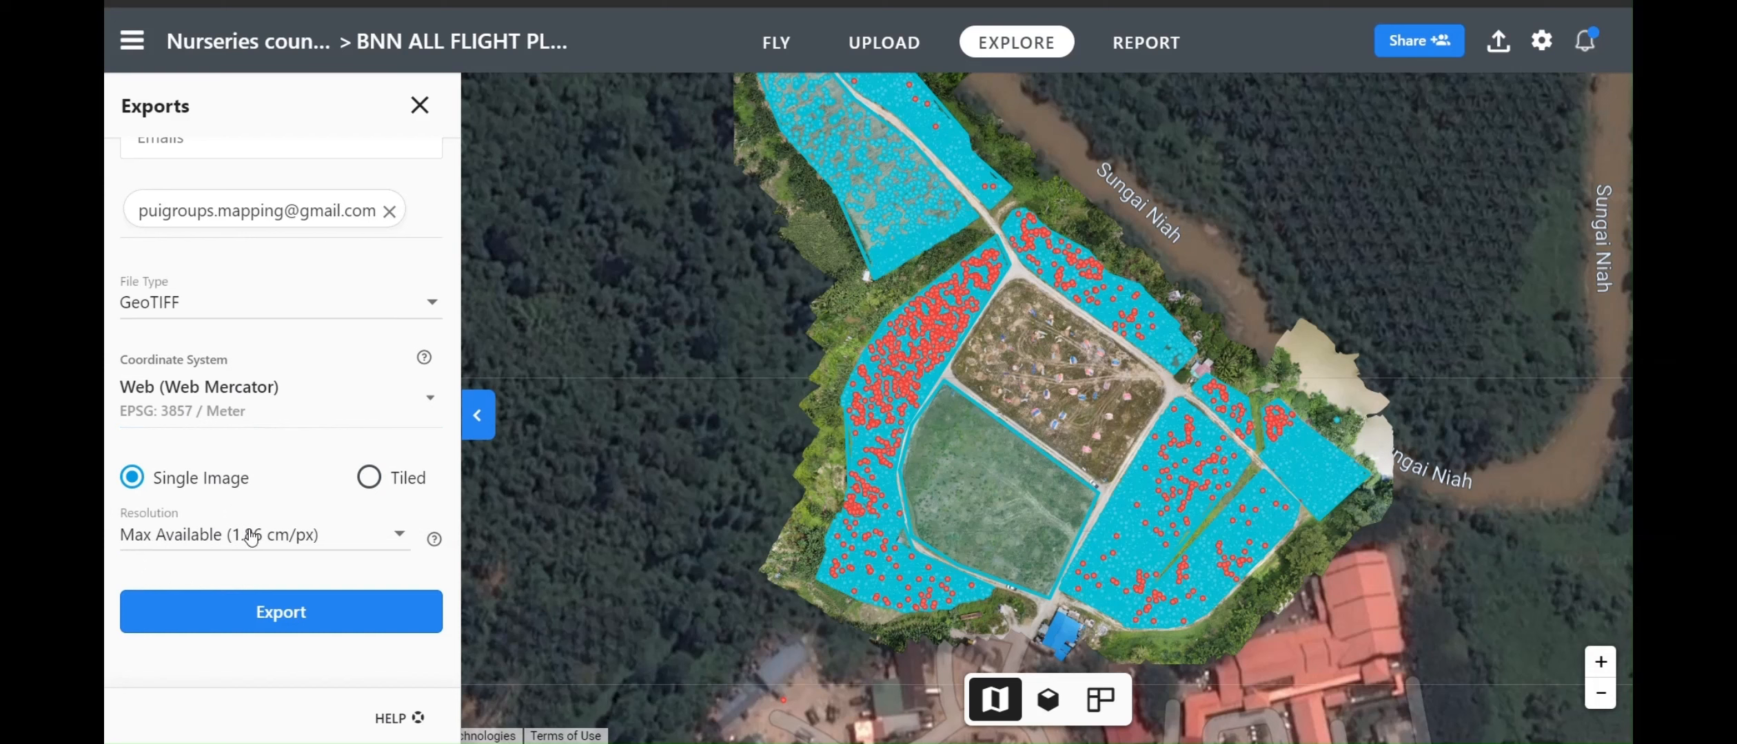
pyautogui.scroll(-5, 203, 544)
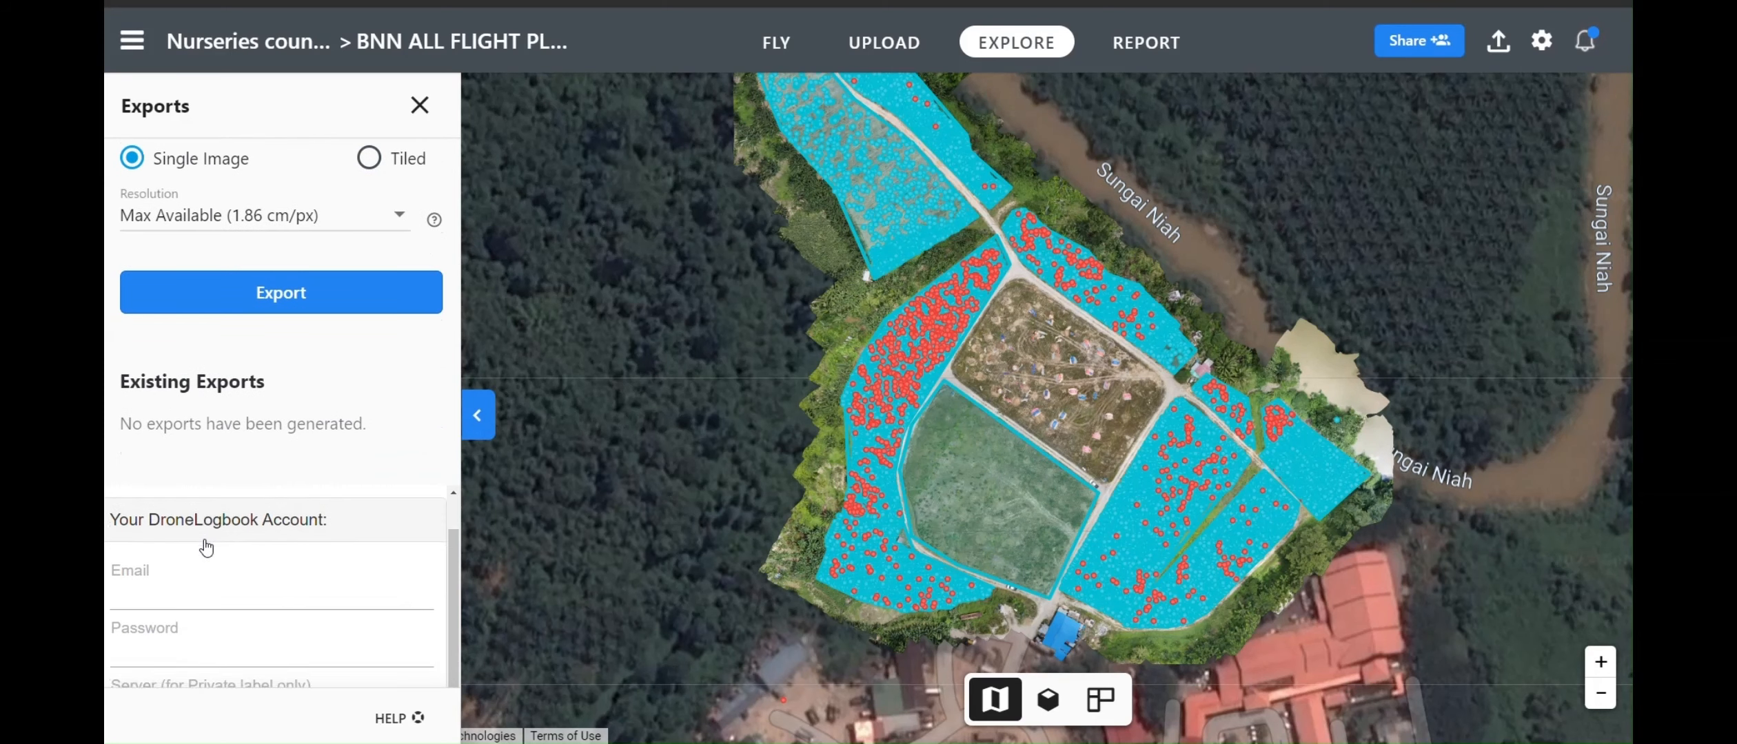
pyautogui.click(290, 295)
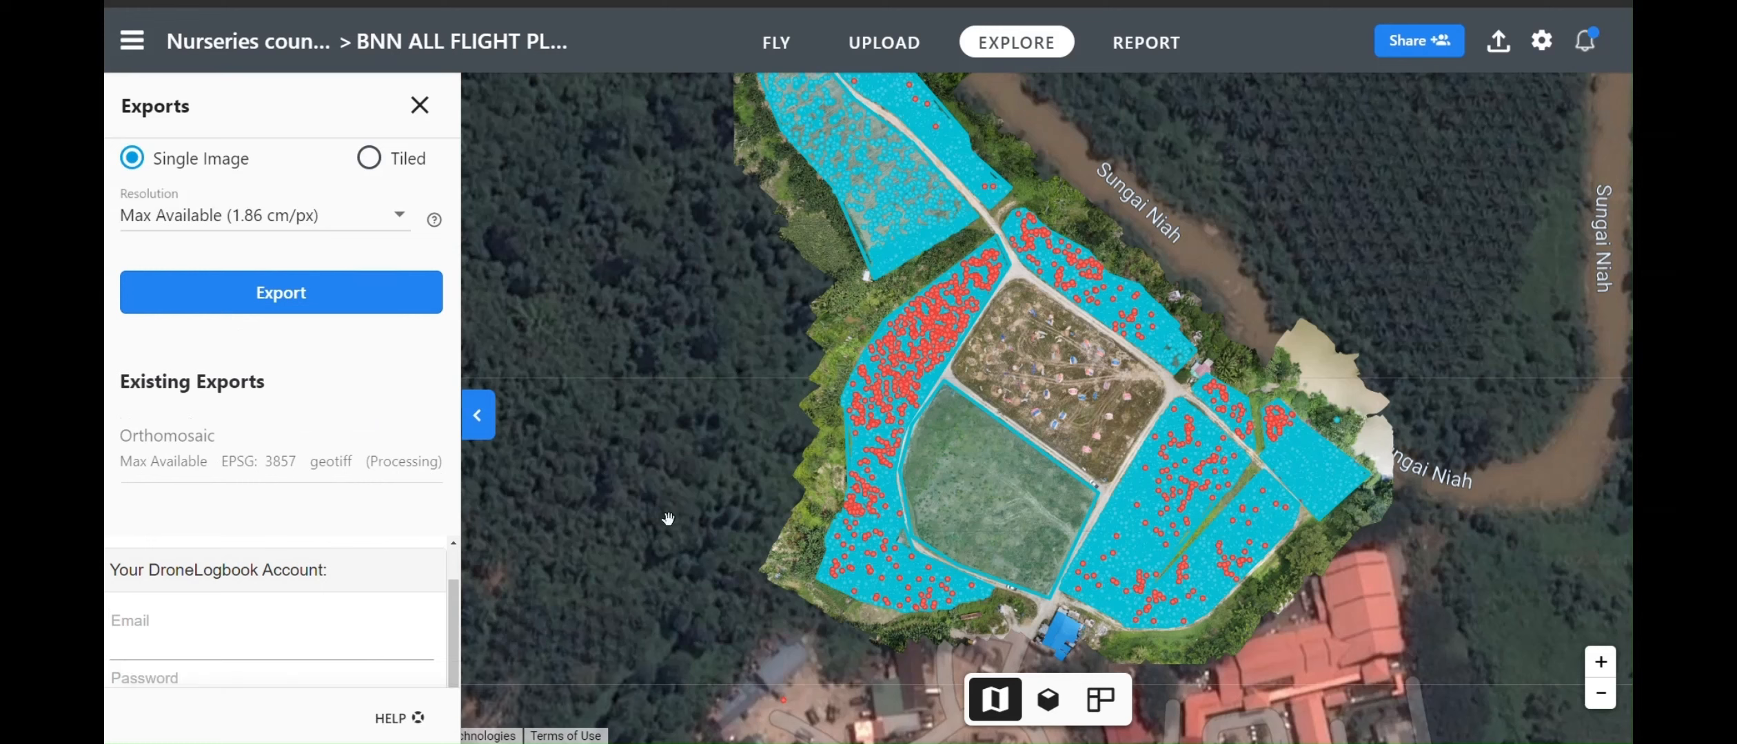
pyautogui.click(806, 2)
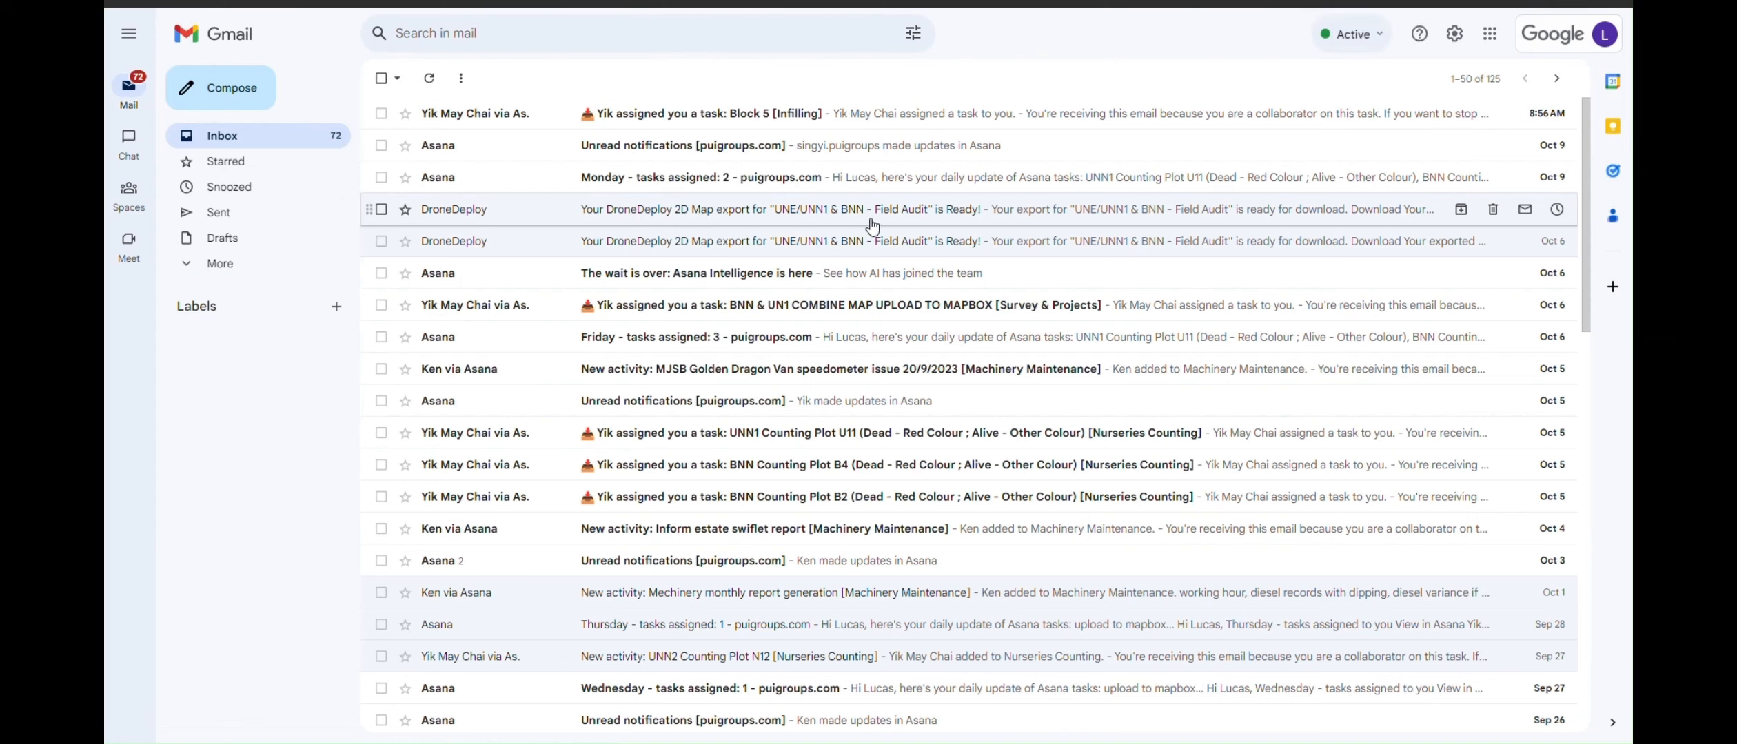
# Open the DroneDeploy 2D Map export-ready email
pyautogui.click(873, 225)
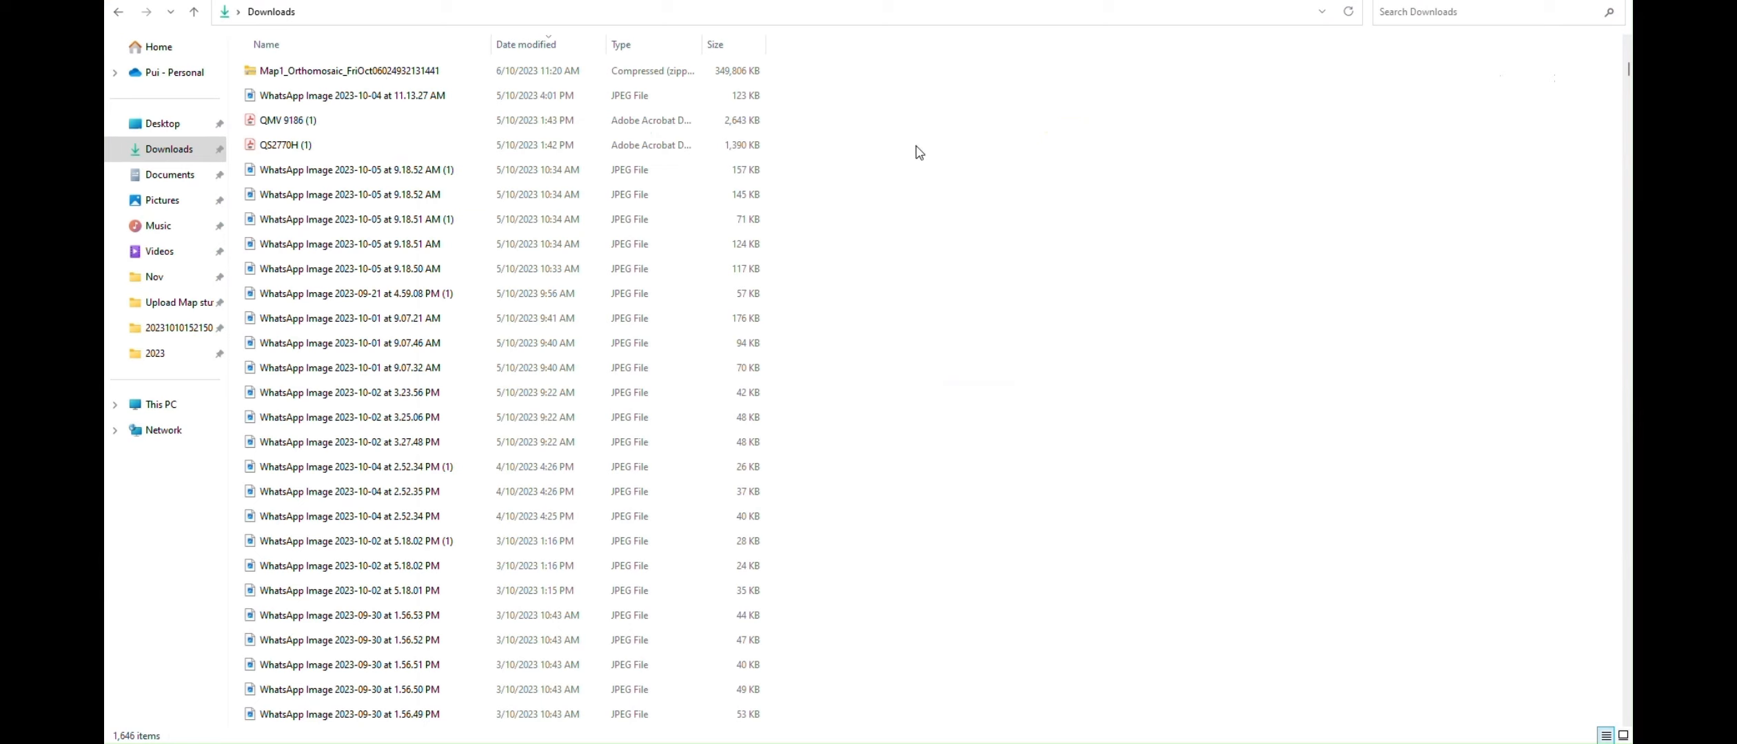
# Extract the Map1_Orthomosaic zip, replacing existing files, and select the extracted TIF
pyautogui.click(331, 75)
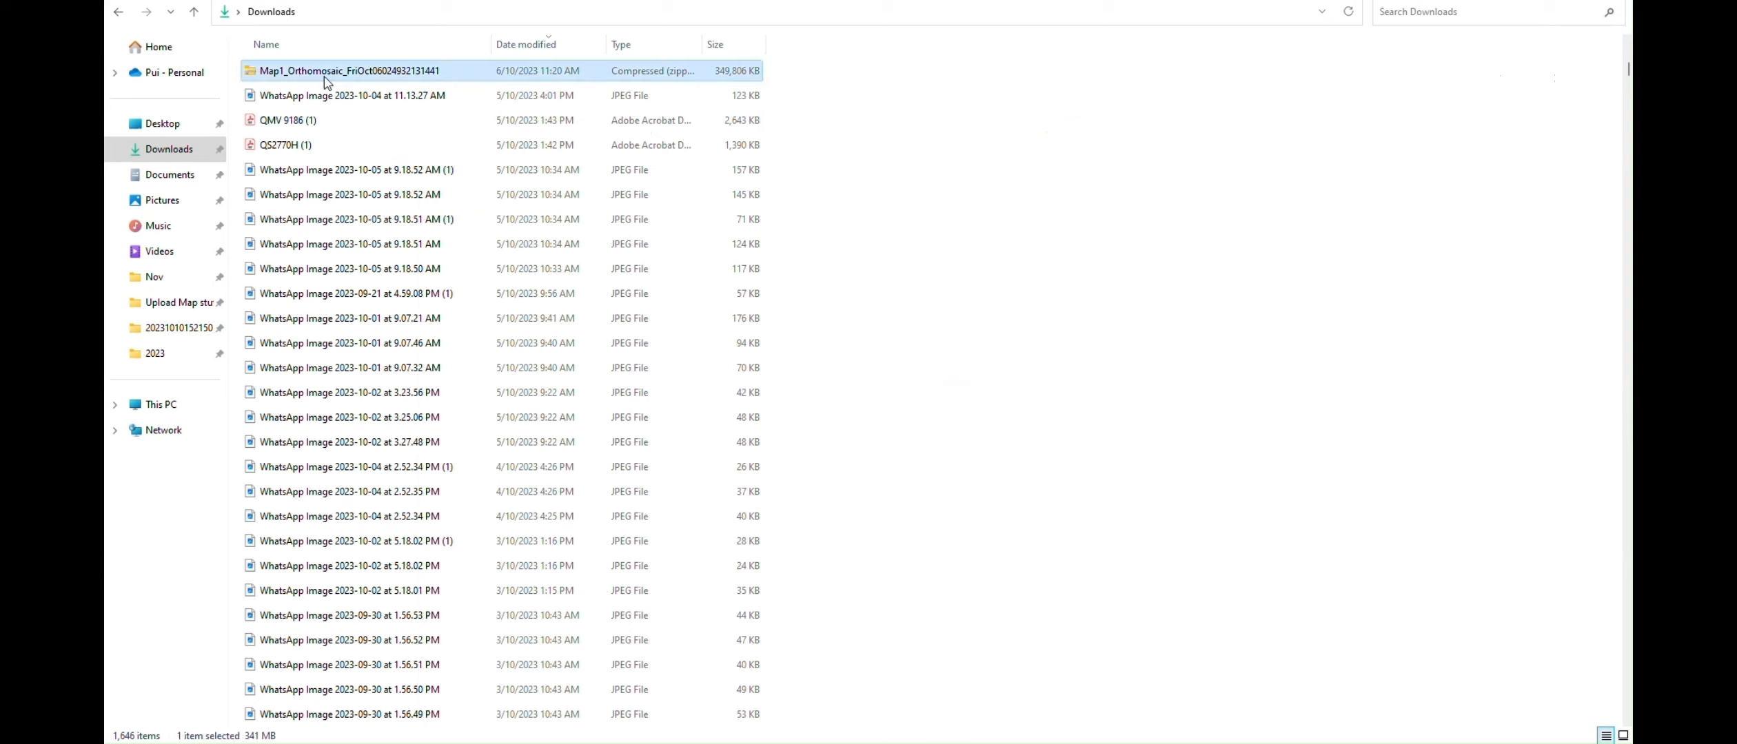
pyautogui.rightClick(426, 73)
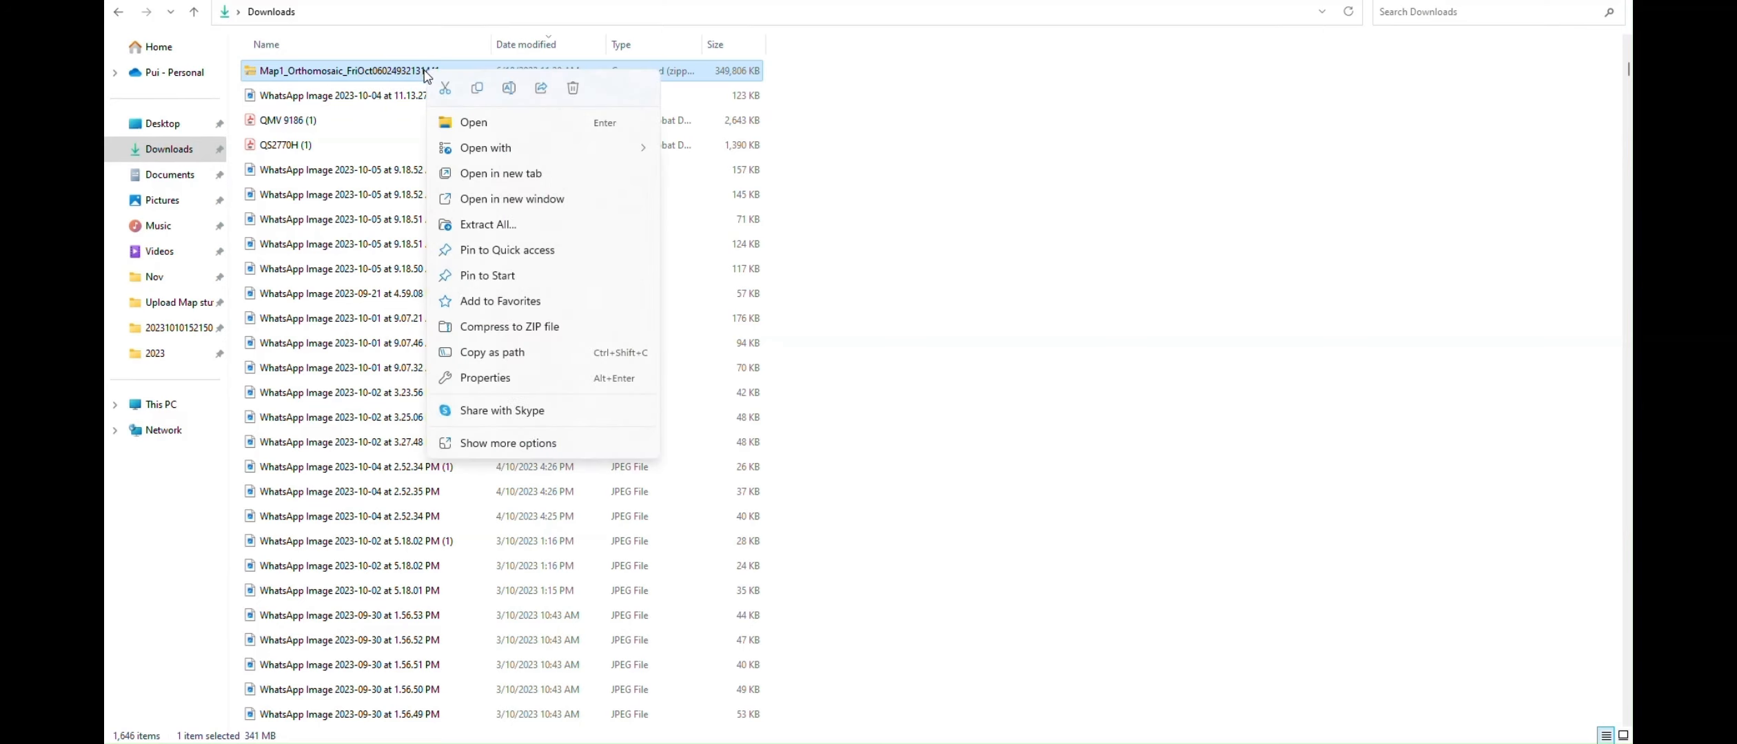
pyautogui.click(563, 224)
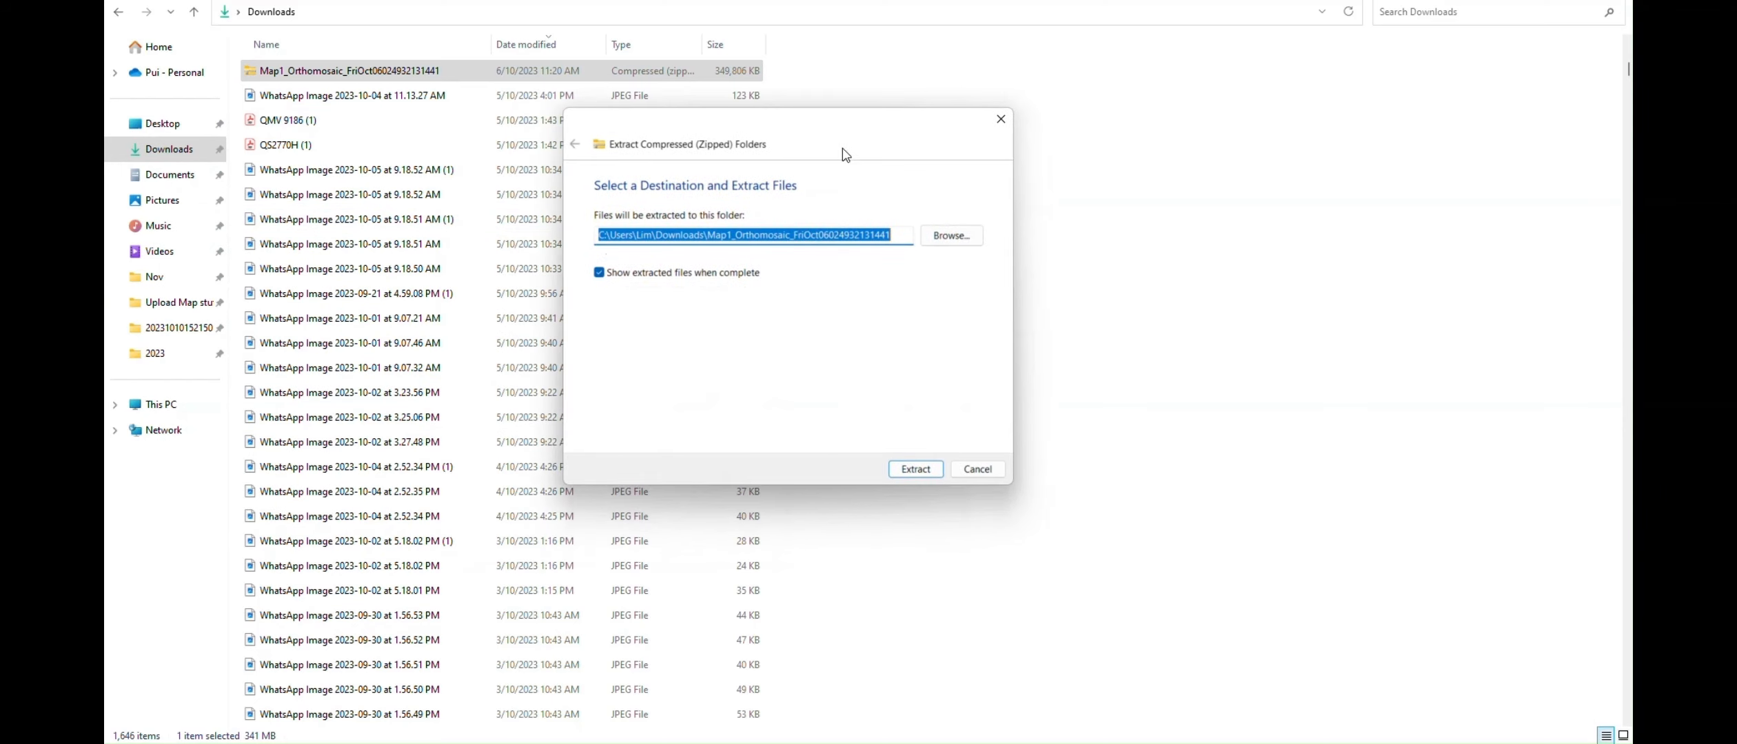
pyautogui.click(916, 469)
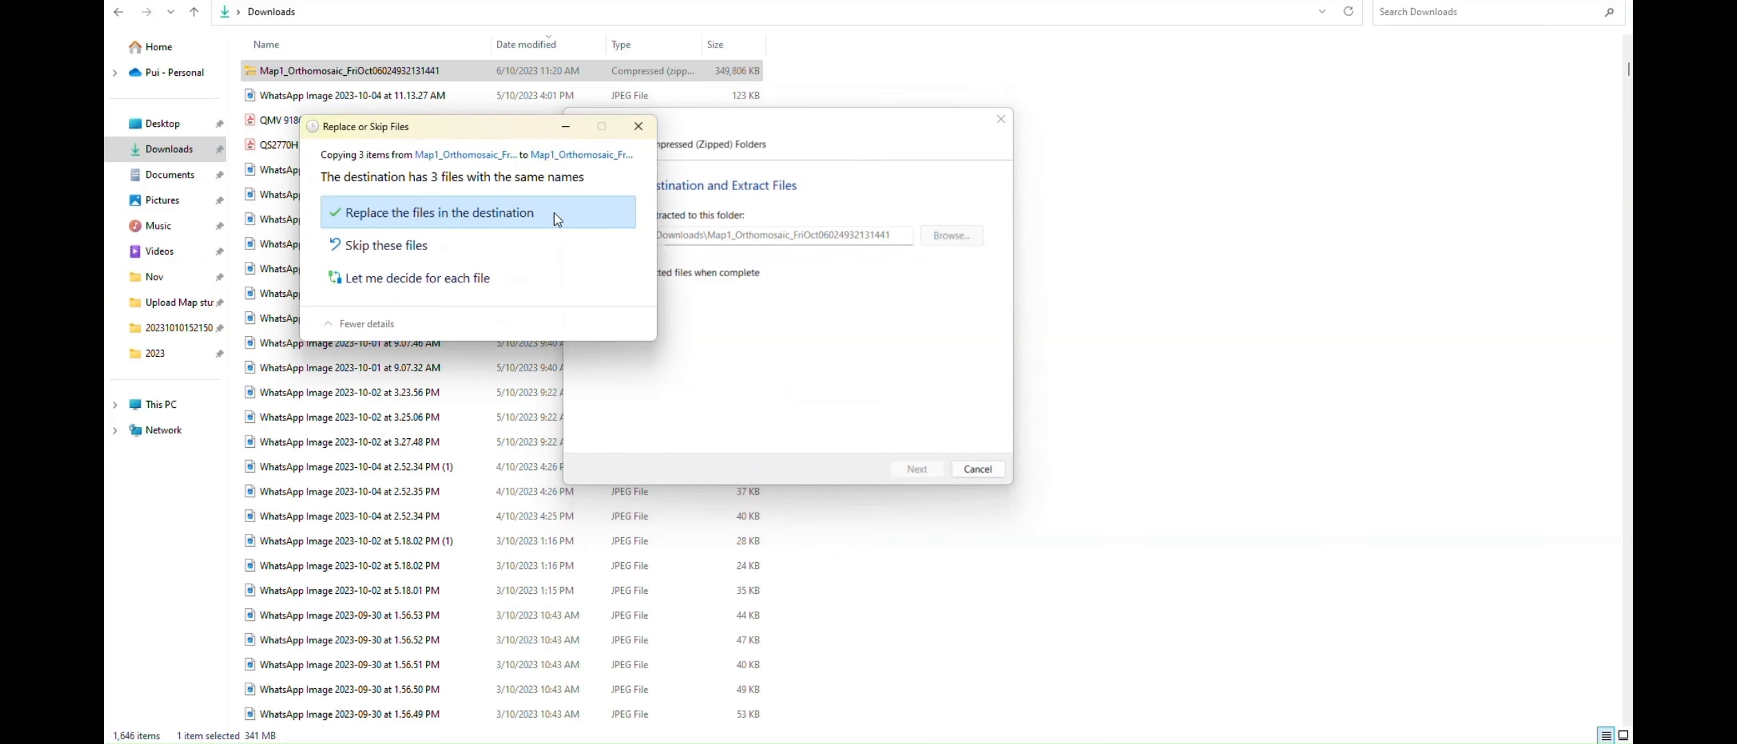
pyautogui.click(510, 215)
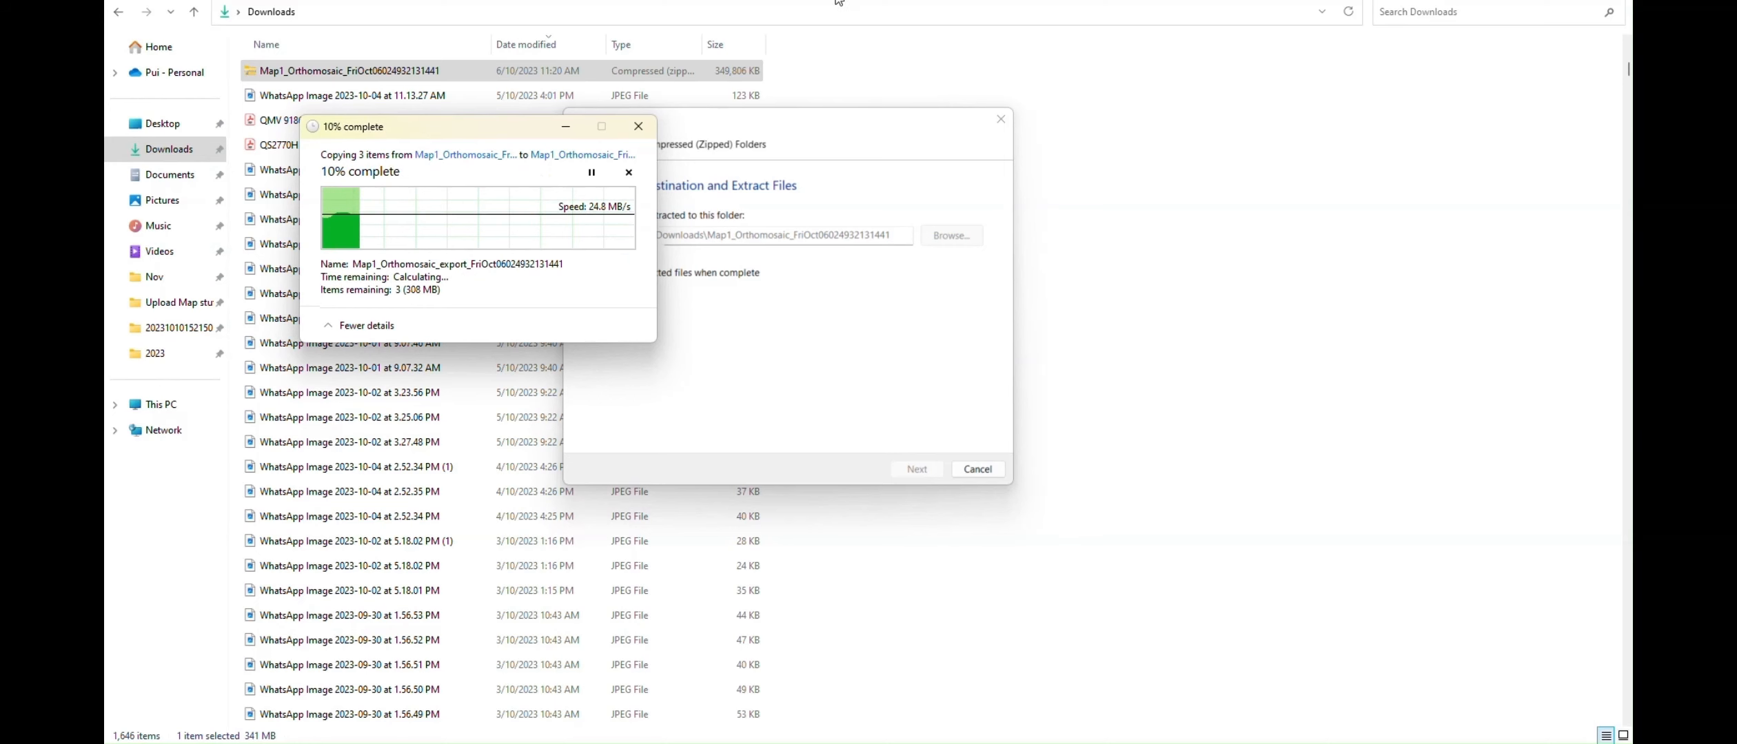
pyautogui.click(820, 492)
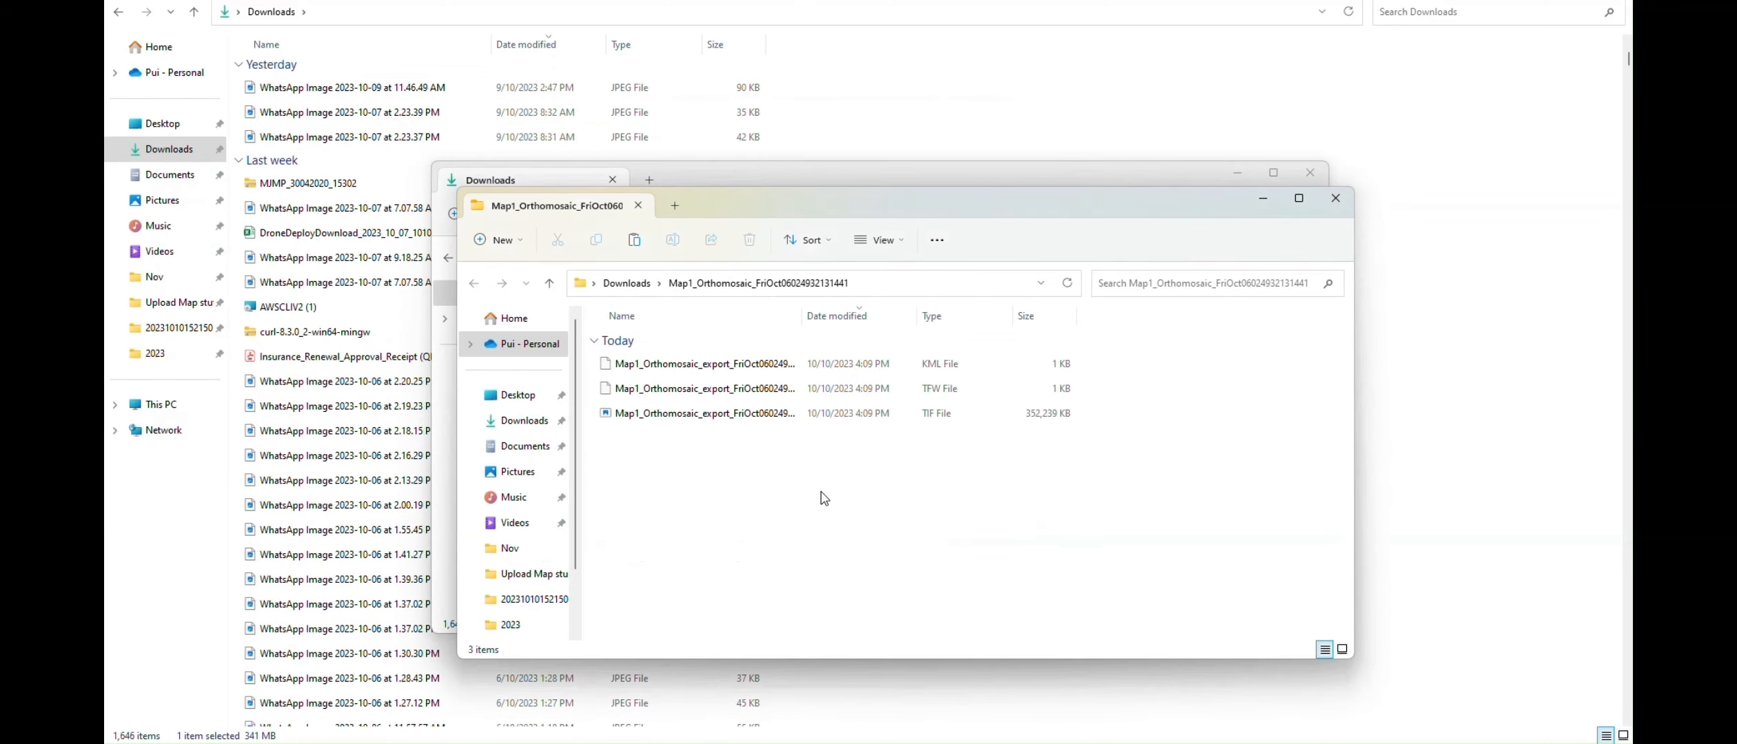
pyautogui.click(729, 417)
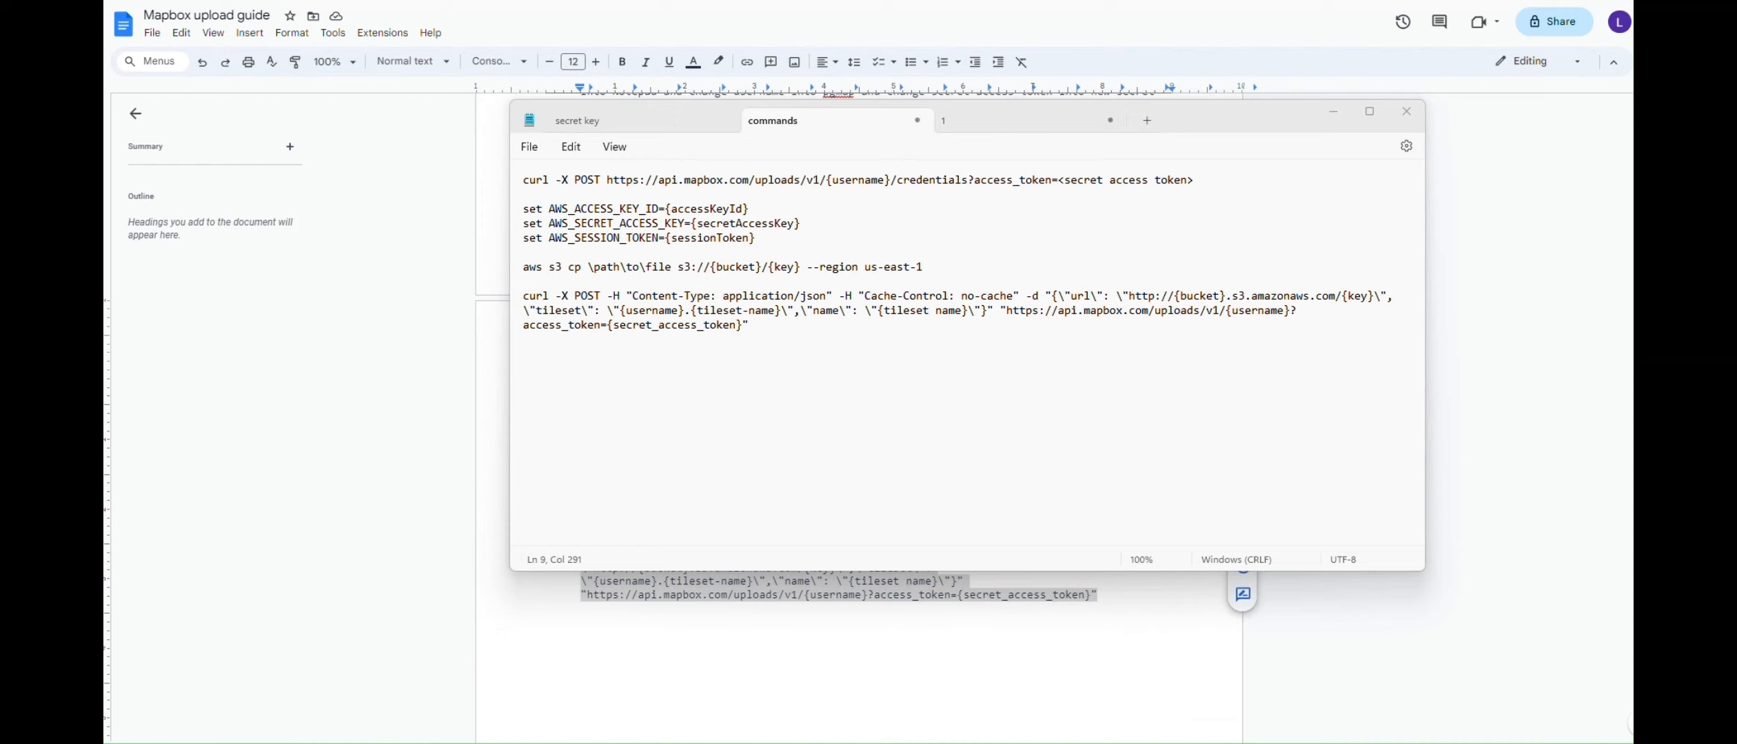
# Launch Command Prompt via 'cmd' search and place it over the Notepad window
pyautogui.press('super+s')
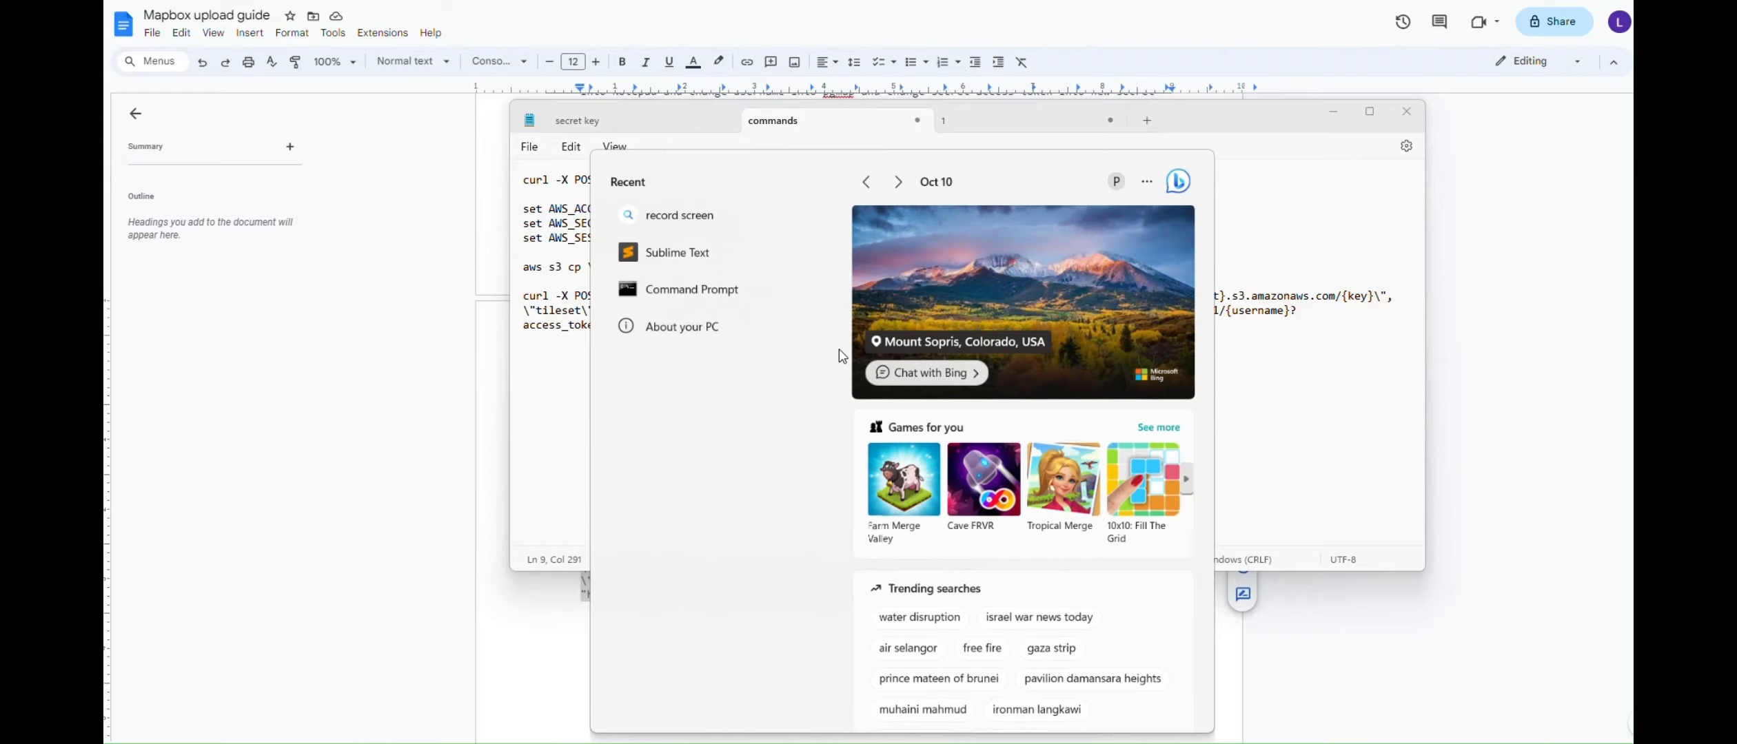
pyautogui.write('cmd')
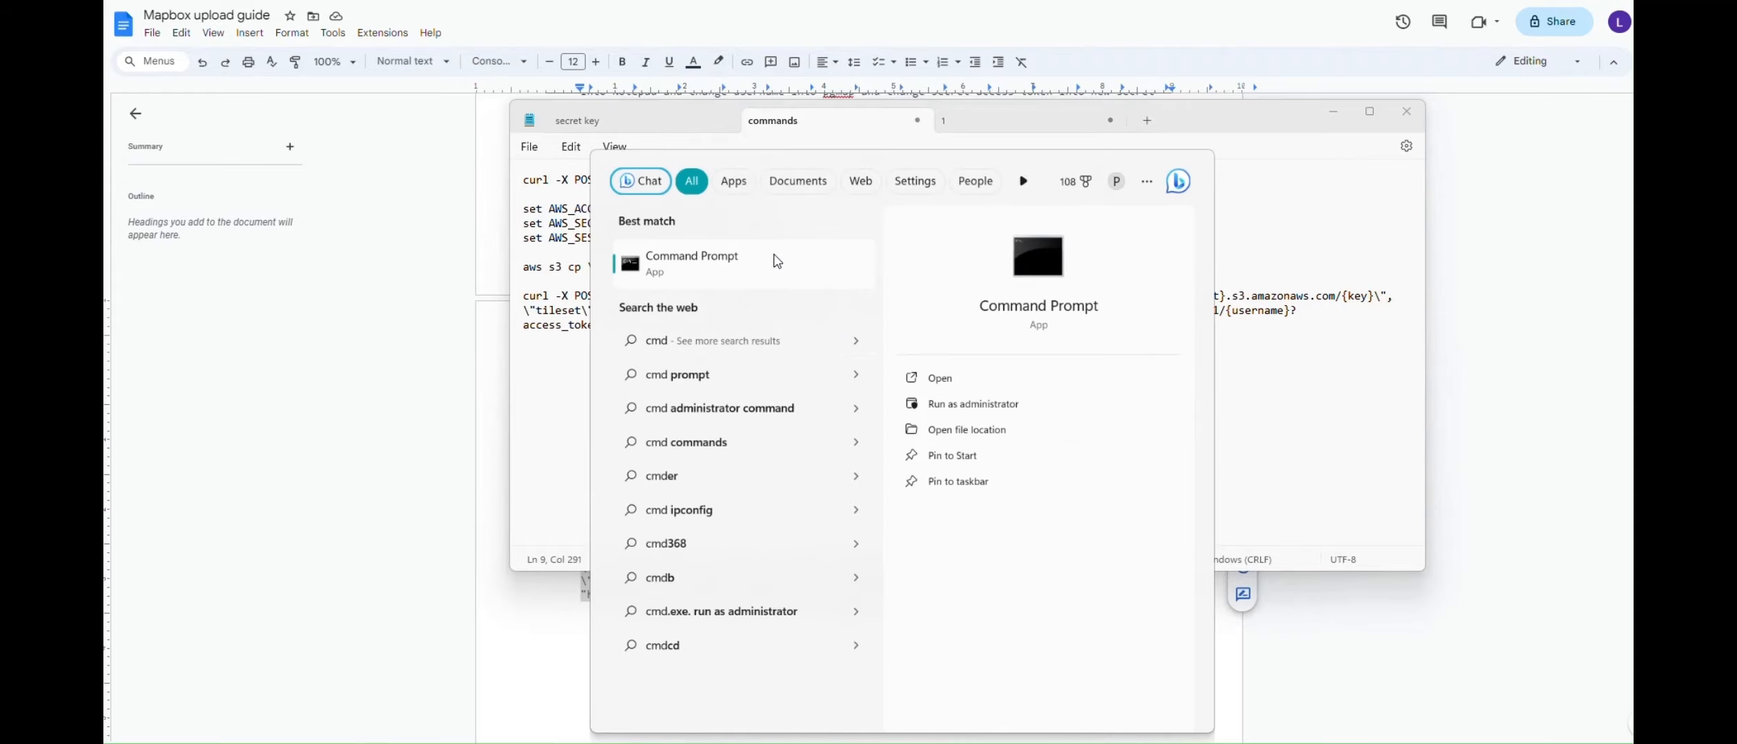
pyautogui.click(778, 262)
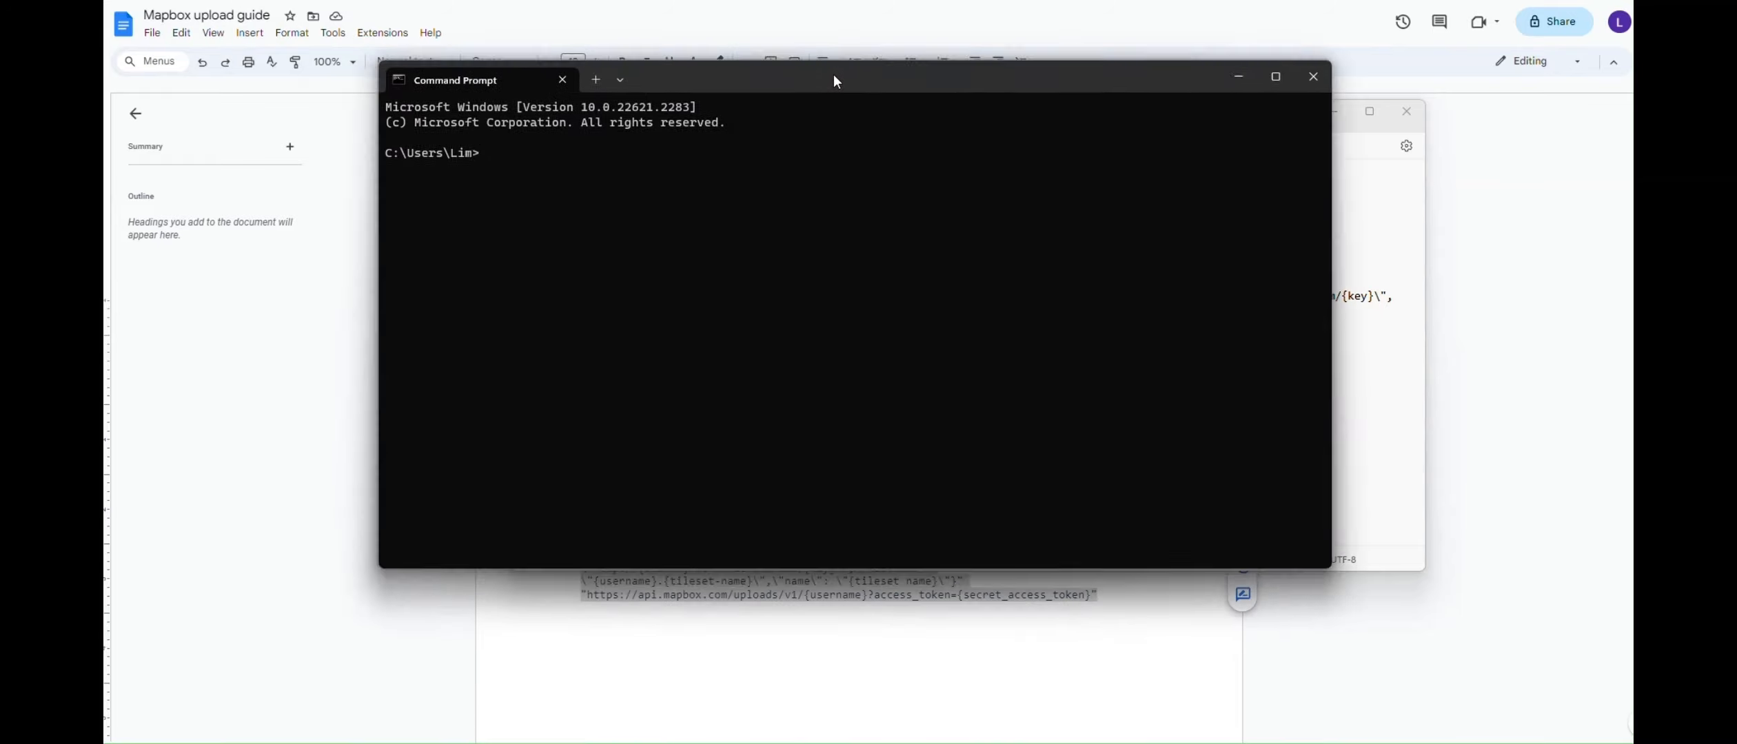
pyautogui.moveTo(834, 74); pyautogui.dragTo(847, 273)
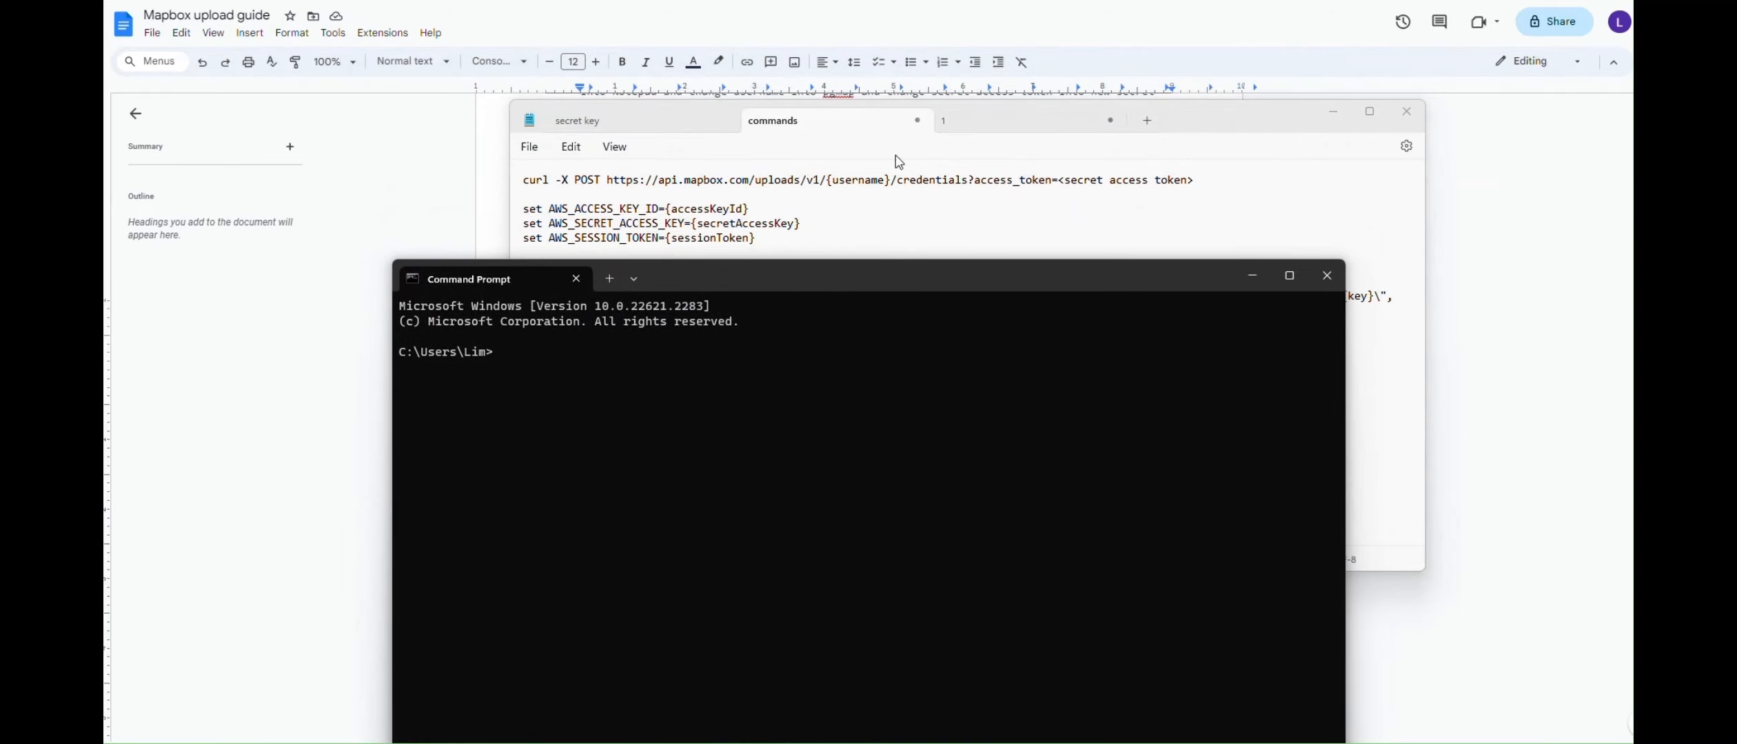
# Fill the credentials curl command with the secret token and the Mapbox username
pyautogui.click(969, 135)
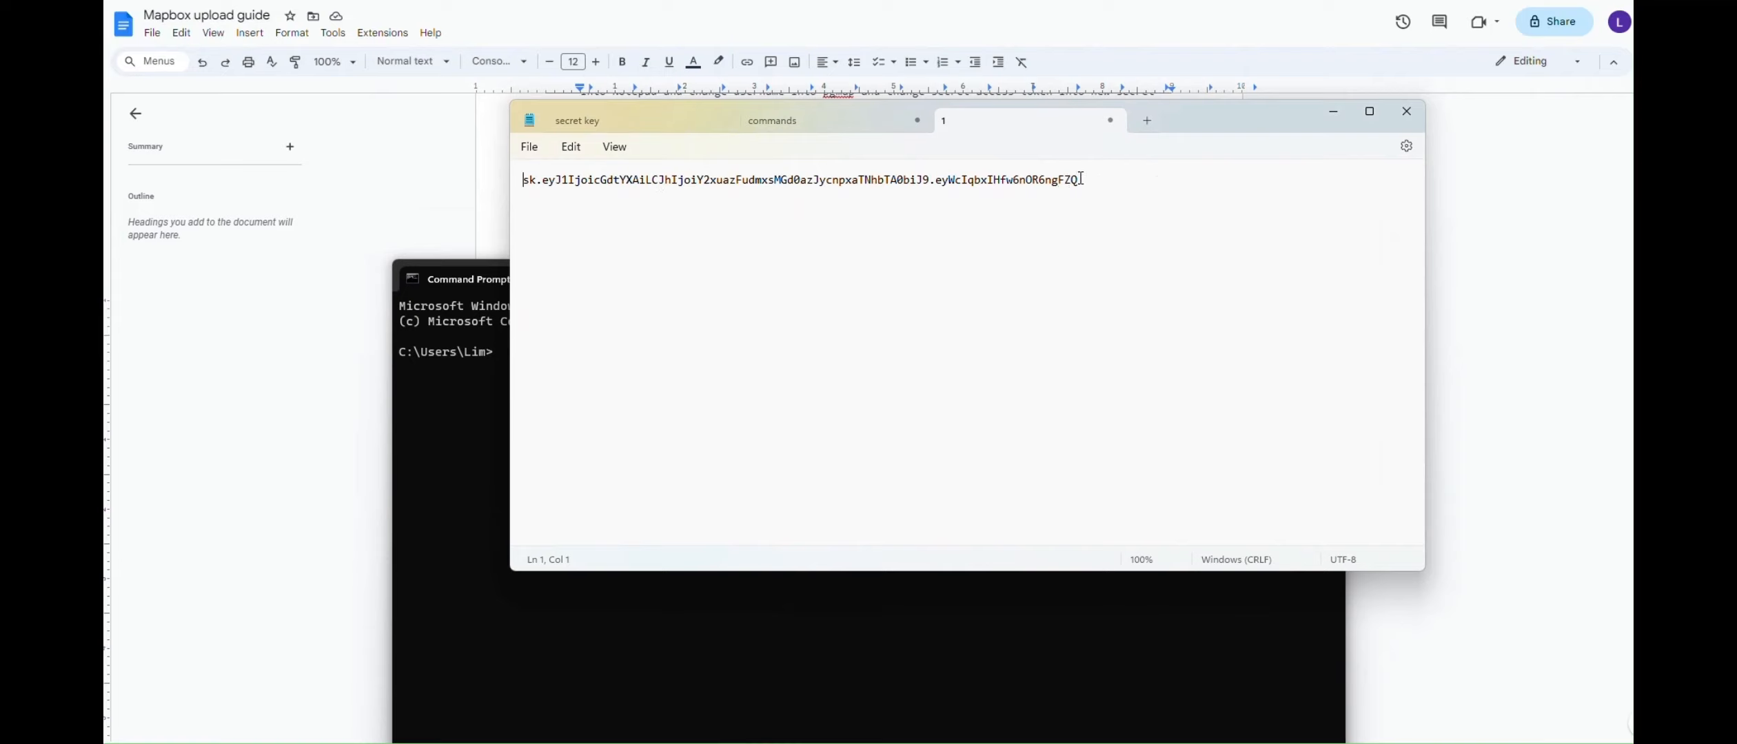
pyautogui.moveTo(1081, 178); pyautogui.dragTo(519, 181)
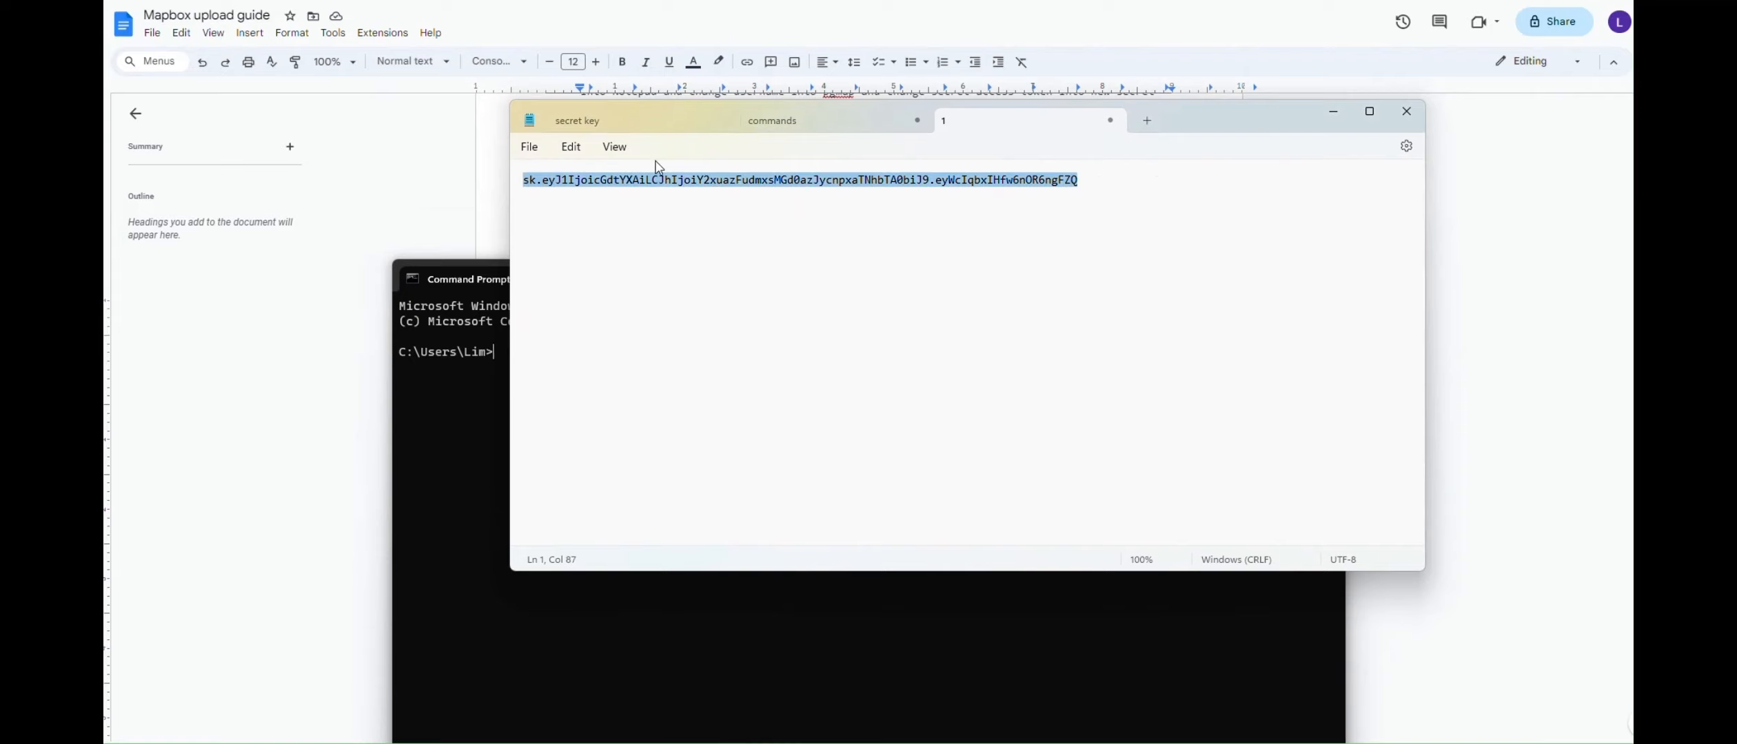
pyautogui.click(874, 115)
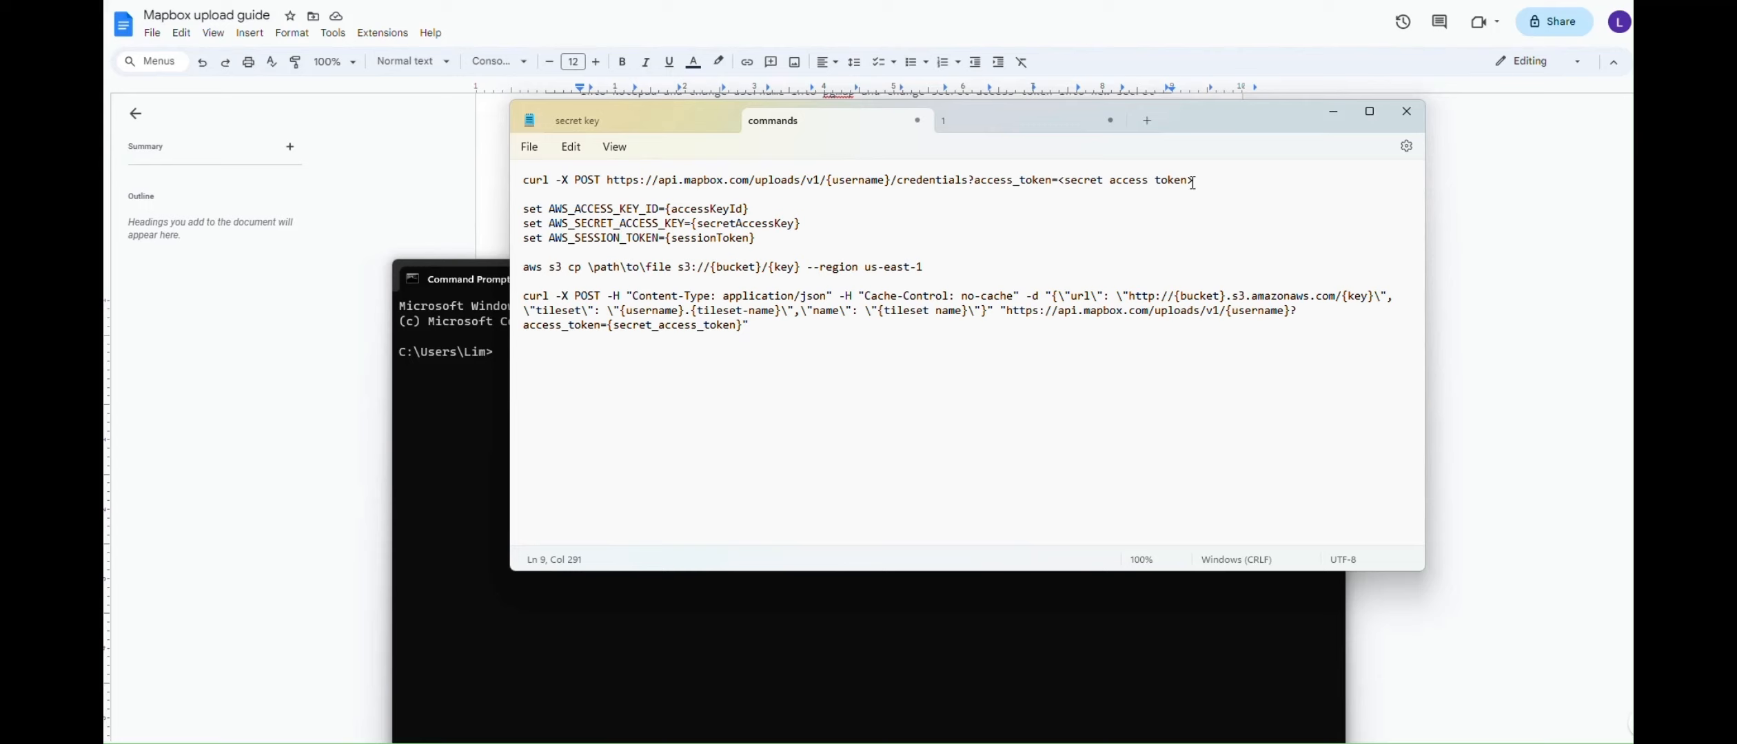
pyautogui.moveTo(1198, 184); pyautogui.dragTo(1058, 183)
pyautogui.hotkey('ctrl', 'v')
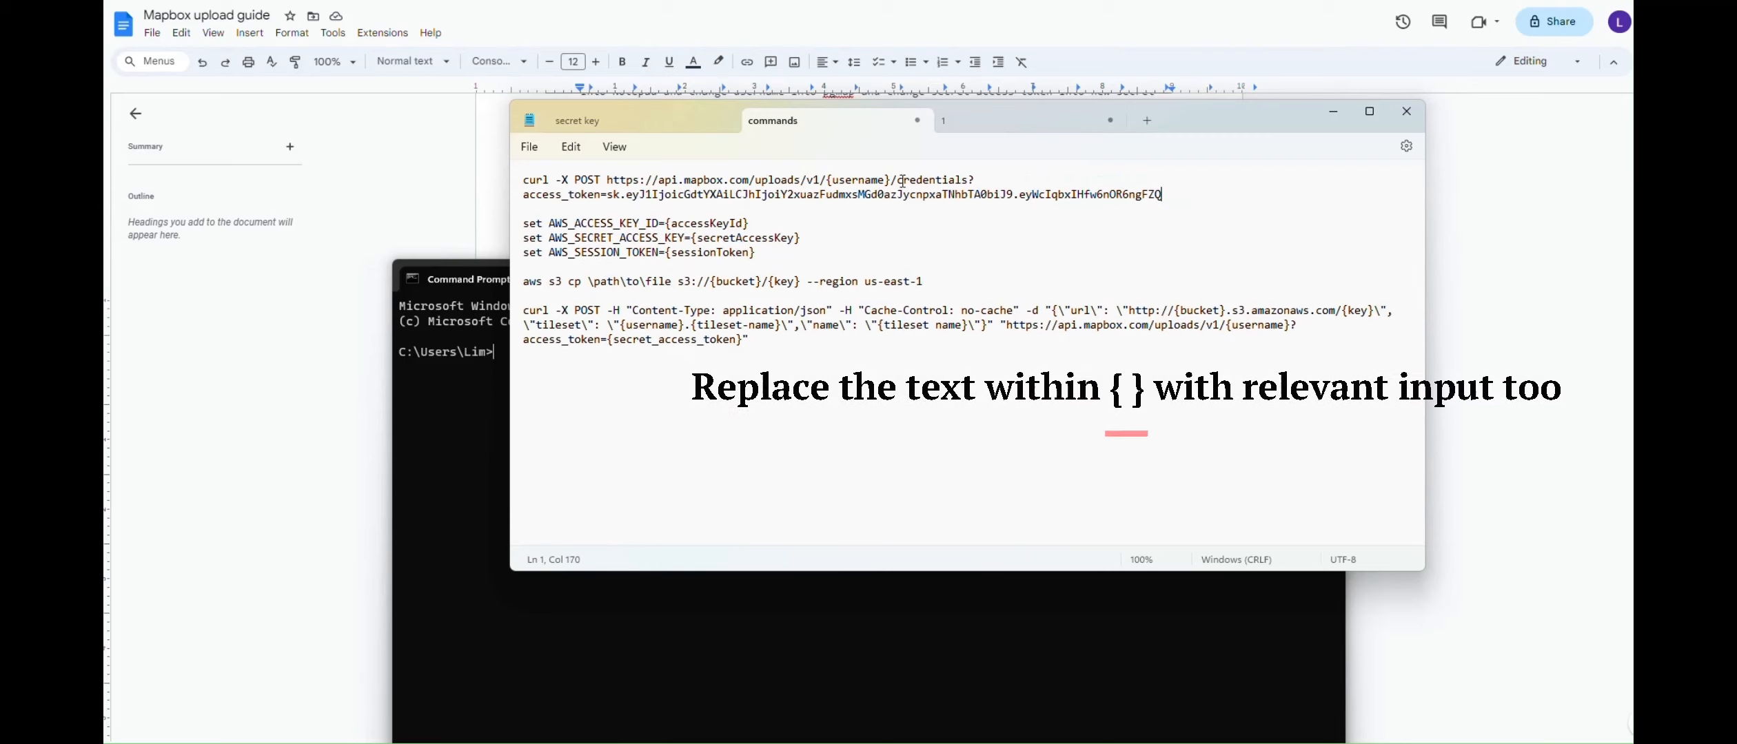
pyautogui.moveTo(891, 180); pyautogui.dragTo(826, 179)
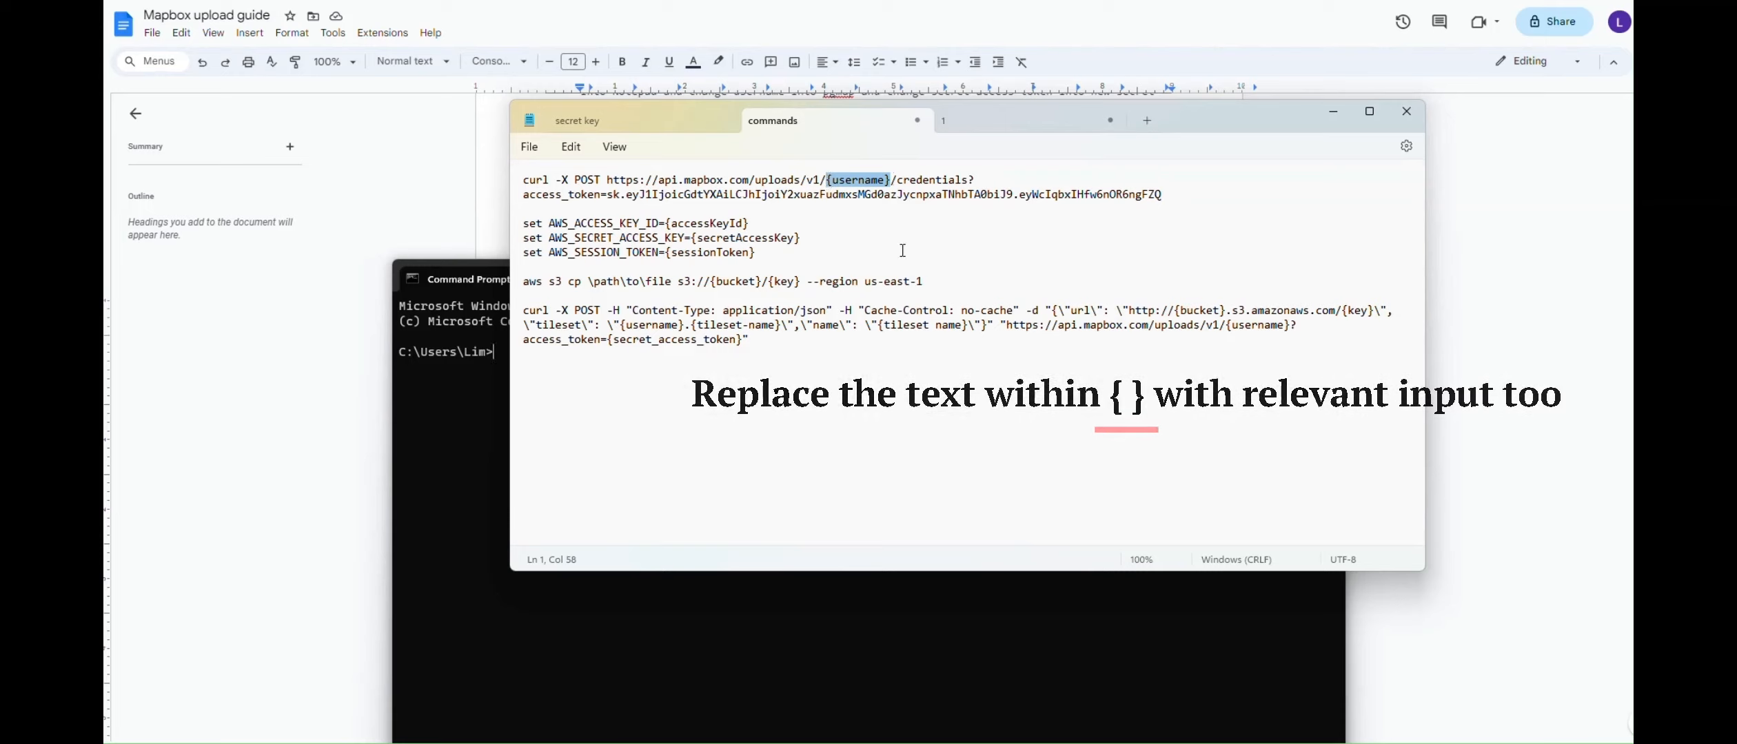
pyautogui.write('pgmap')
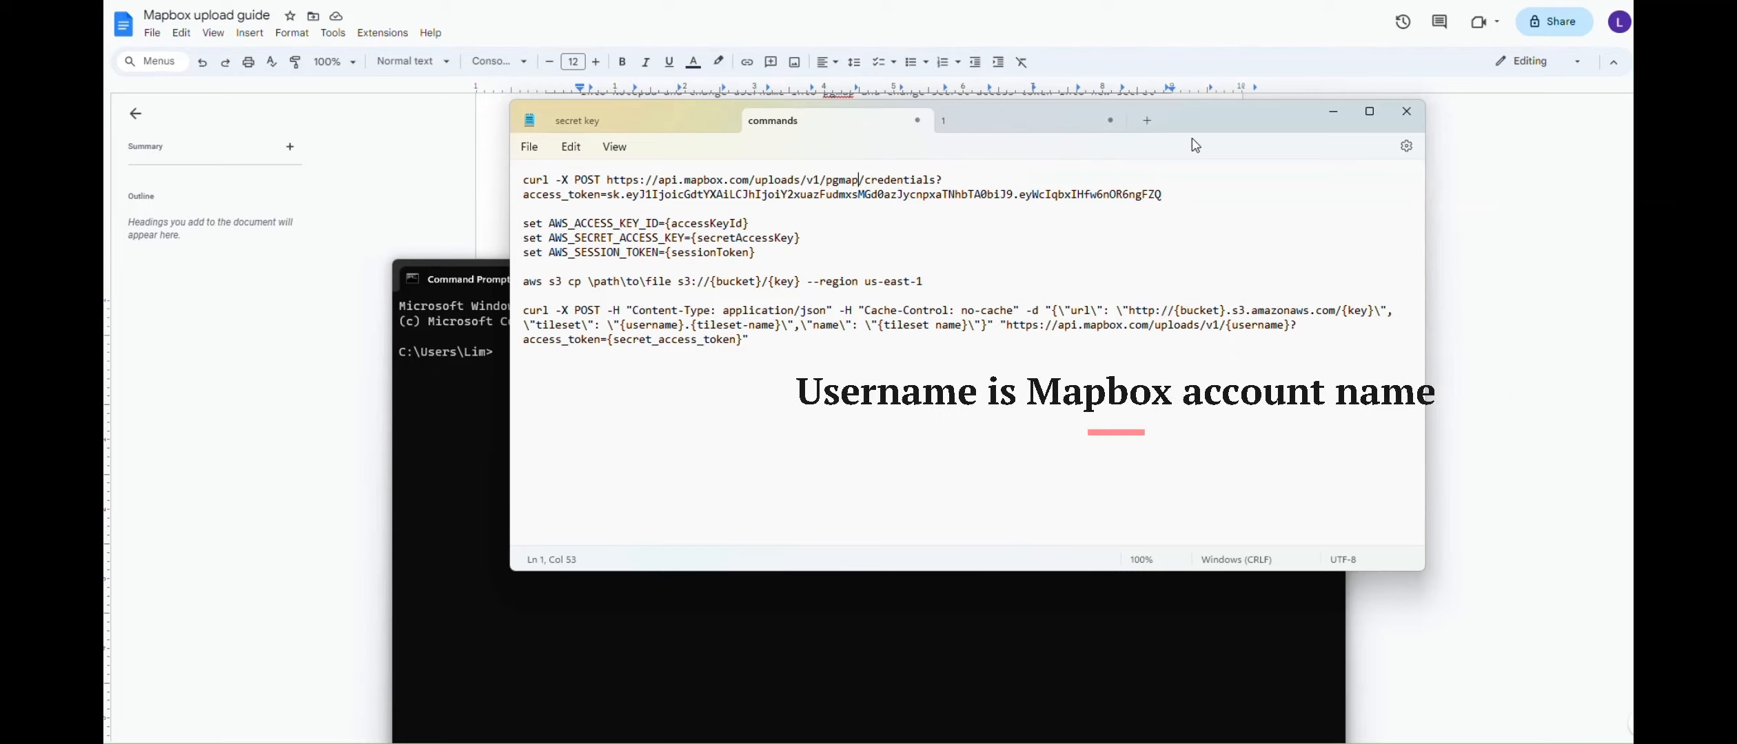
# Paste the completed credentials curl command into Command Prompt
pyautogui.tripleClick(1180, 193)
pyautogui.hotkey('ctrl', 'c')
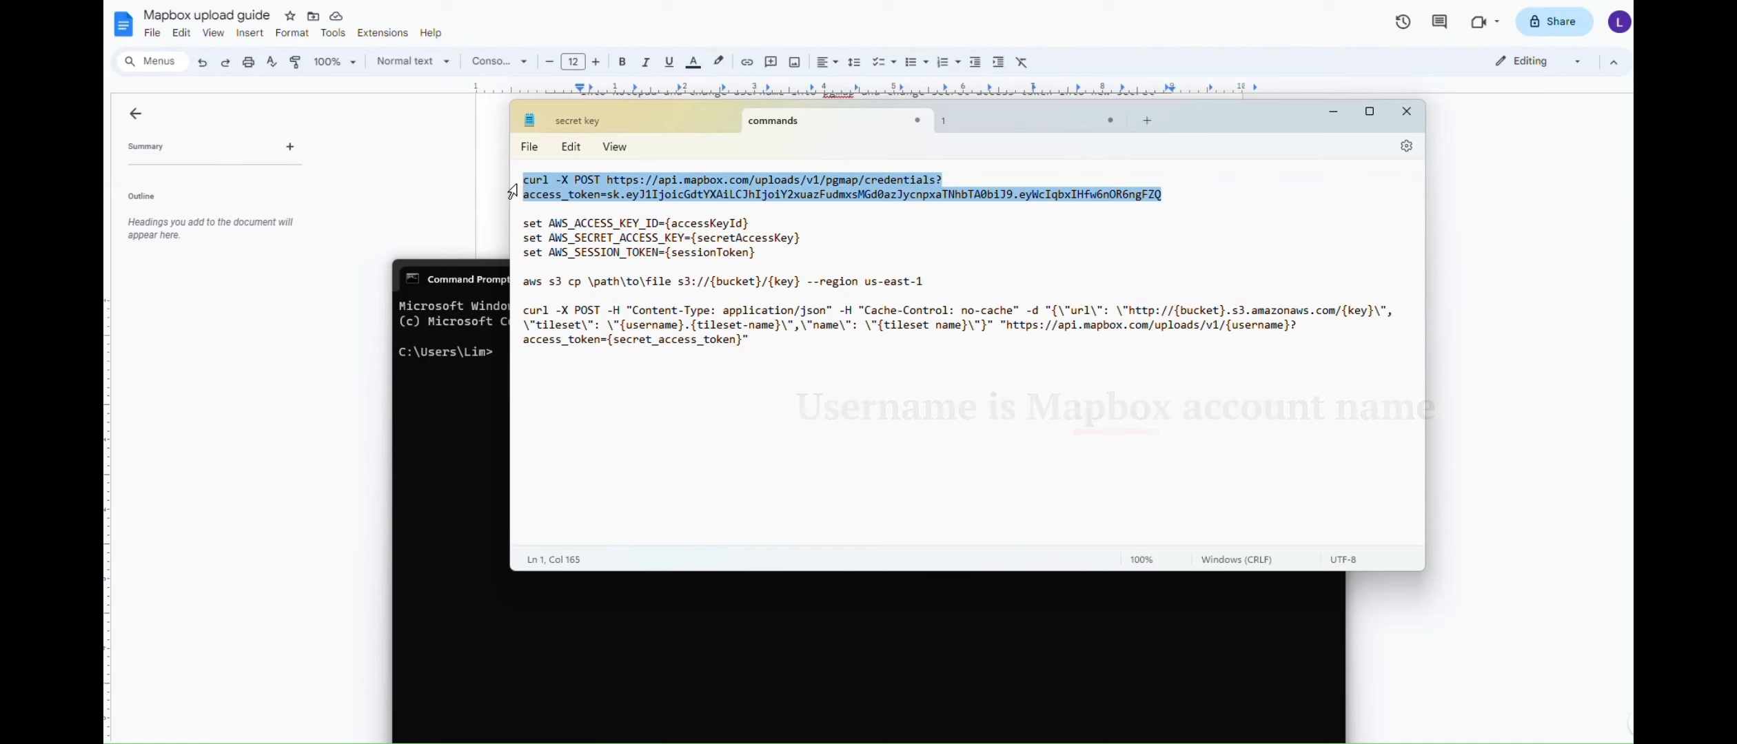
pyautogui.click(446, 406)
pyautogui.hotkey('ctrl', 'v')
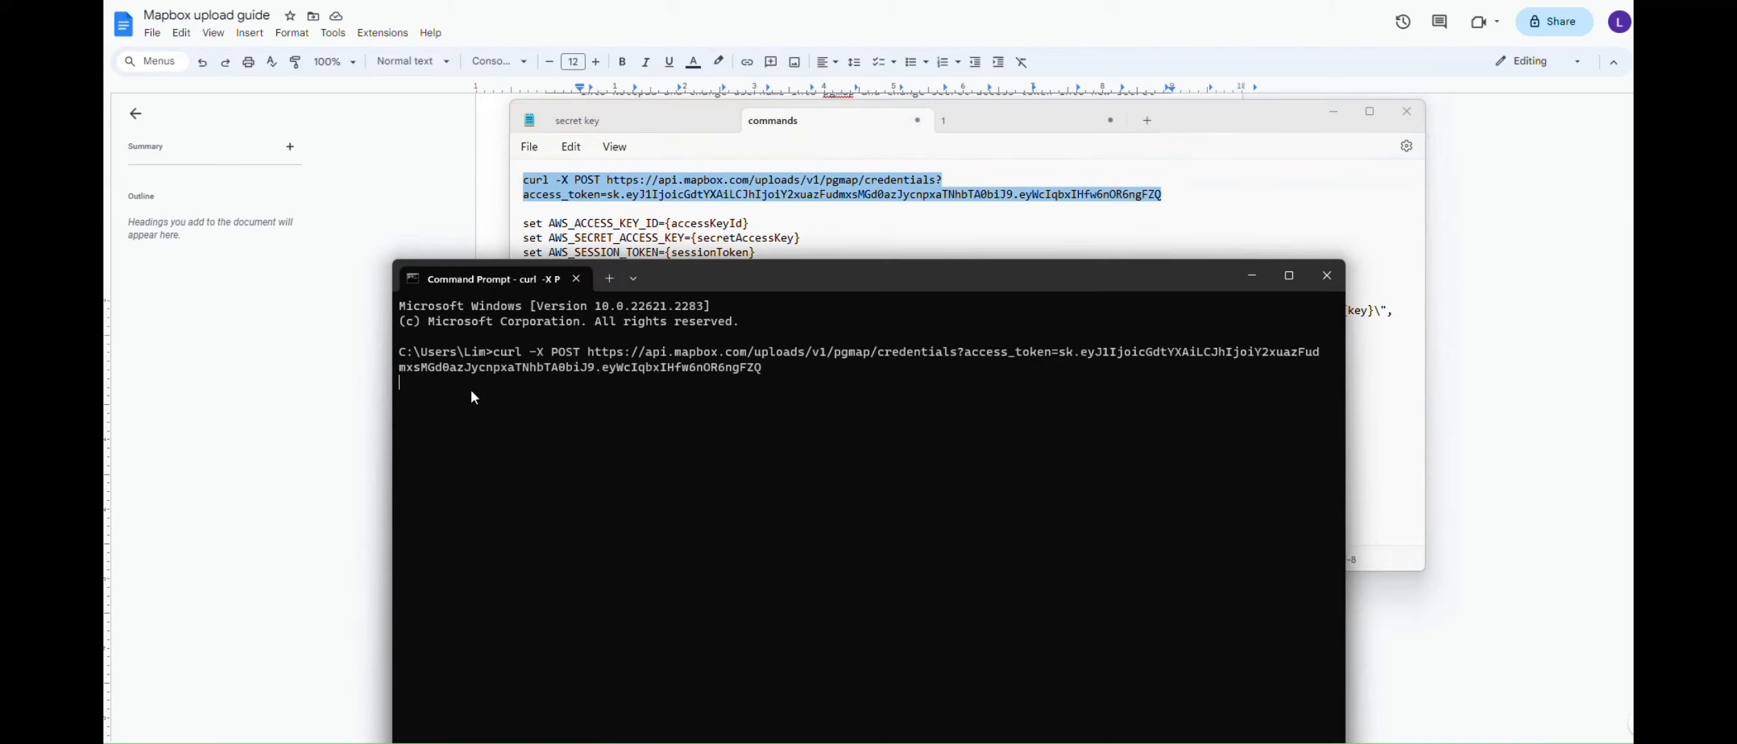
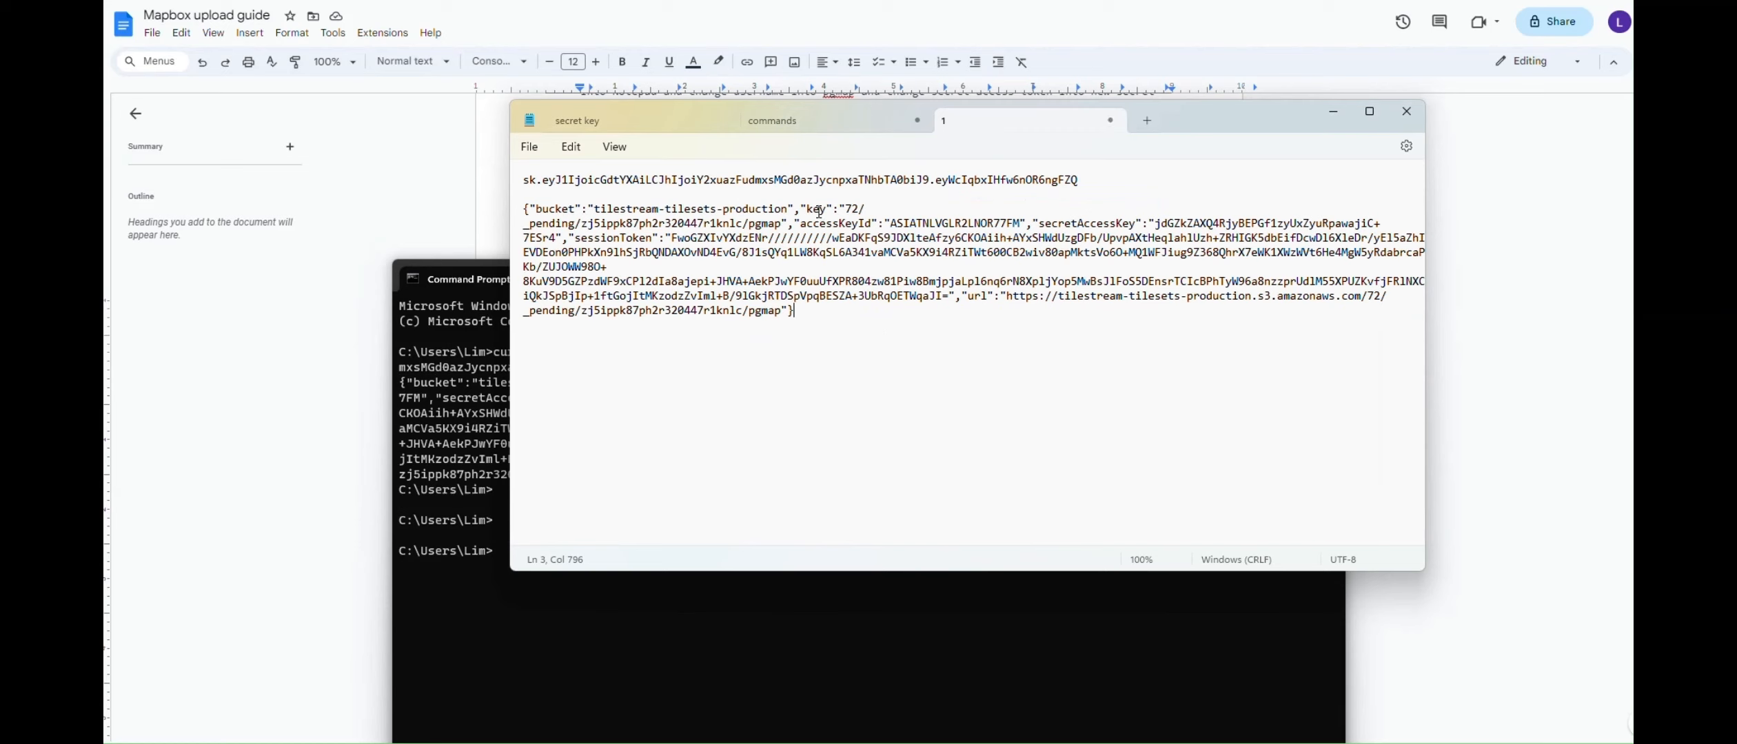
# Bring up the 'commands' Notepad tab to hold the returned credentials JSON below the curl request
pyautogui.click(823, 129)
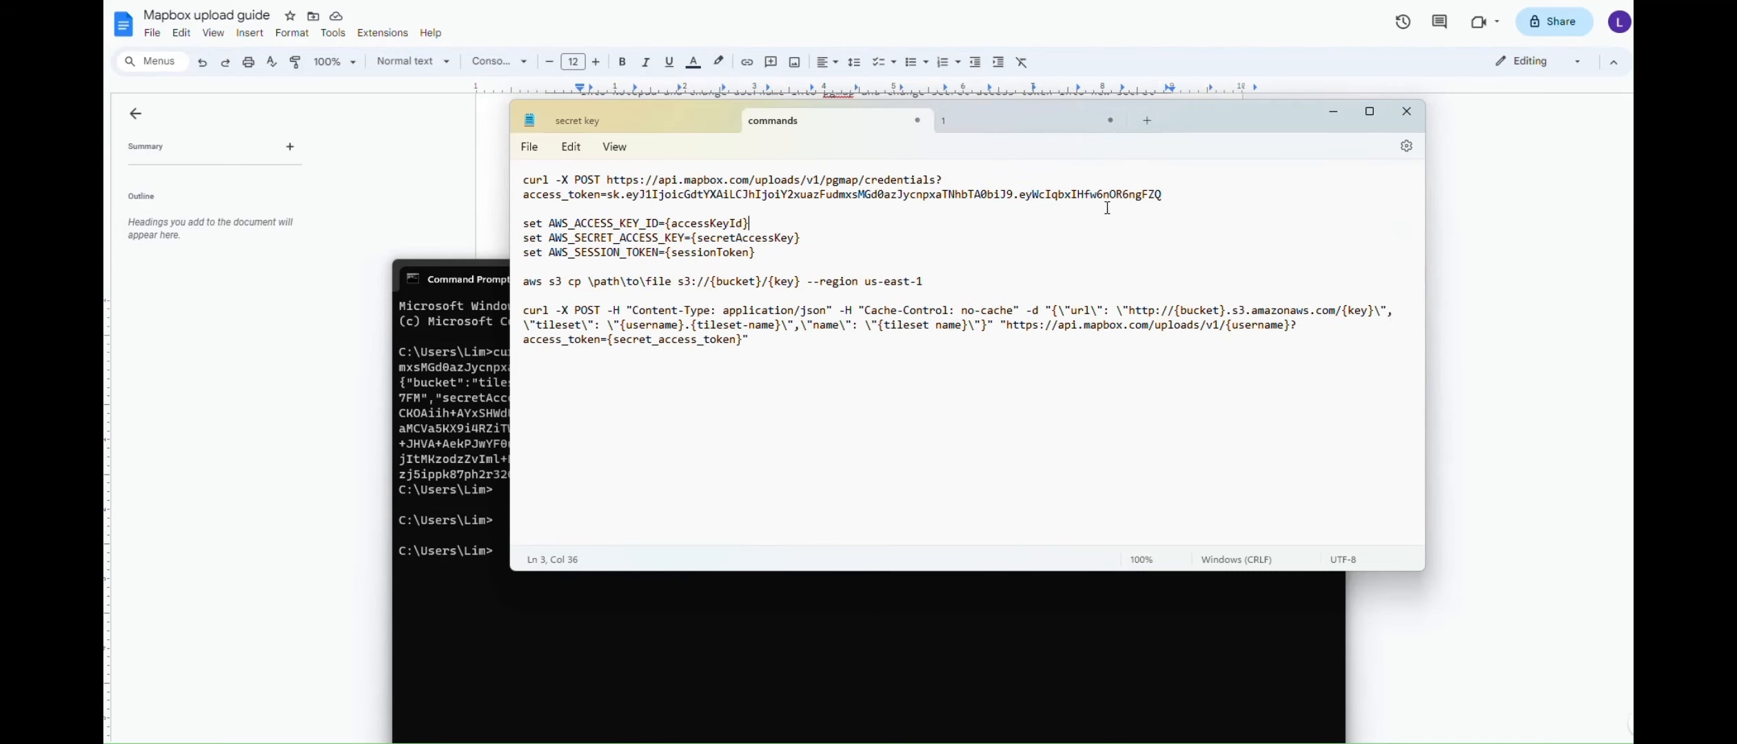
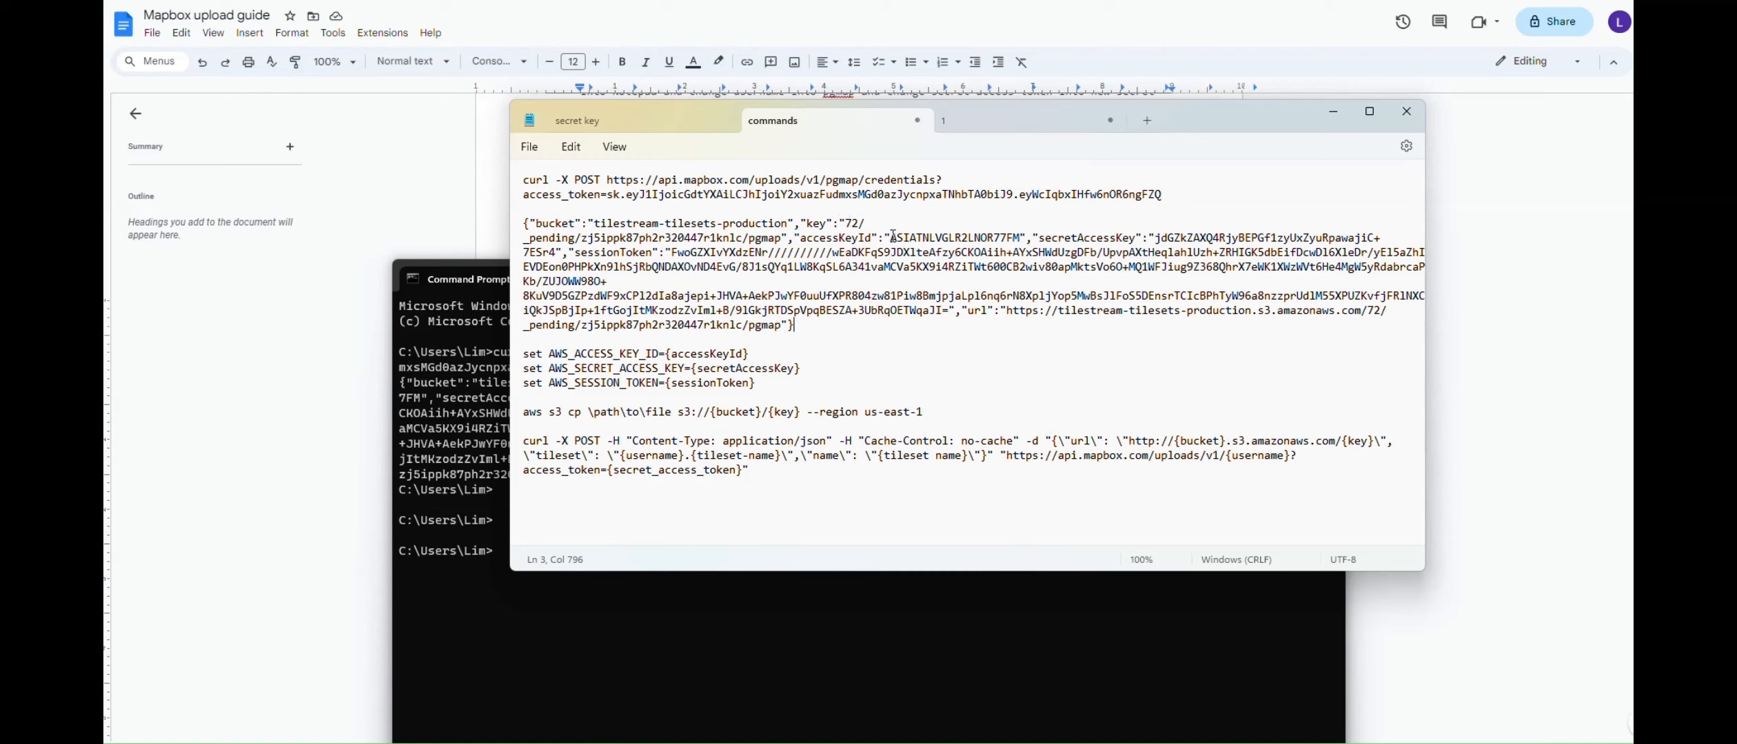
# Replace the {accessKeyId}, {secretAccessKey} and {sessionToken} placeholders with the matching values from the credentials JSON
pyautogui.moveTo(890, 238); pyautogui.dragTo(1022, 238)
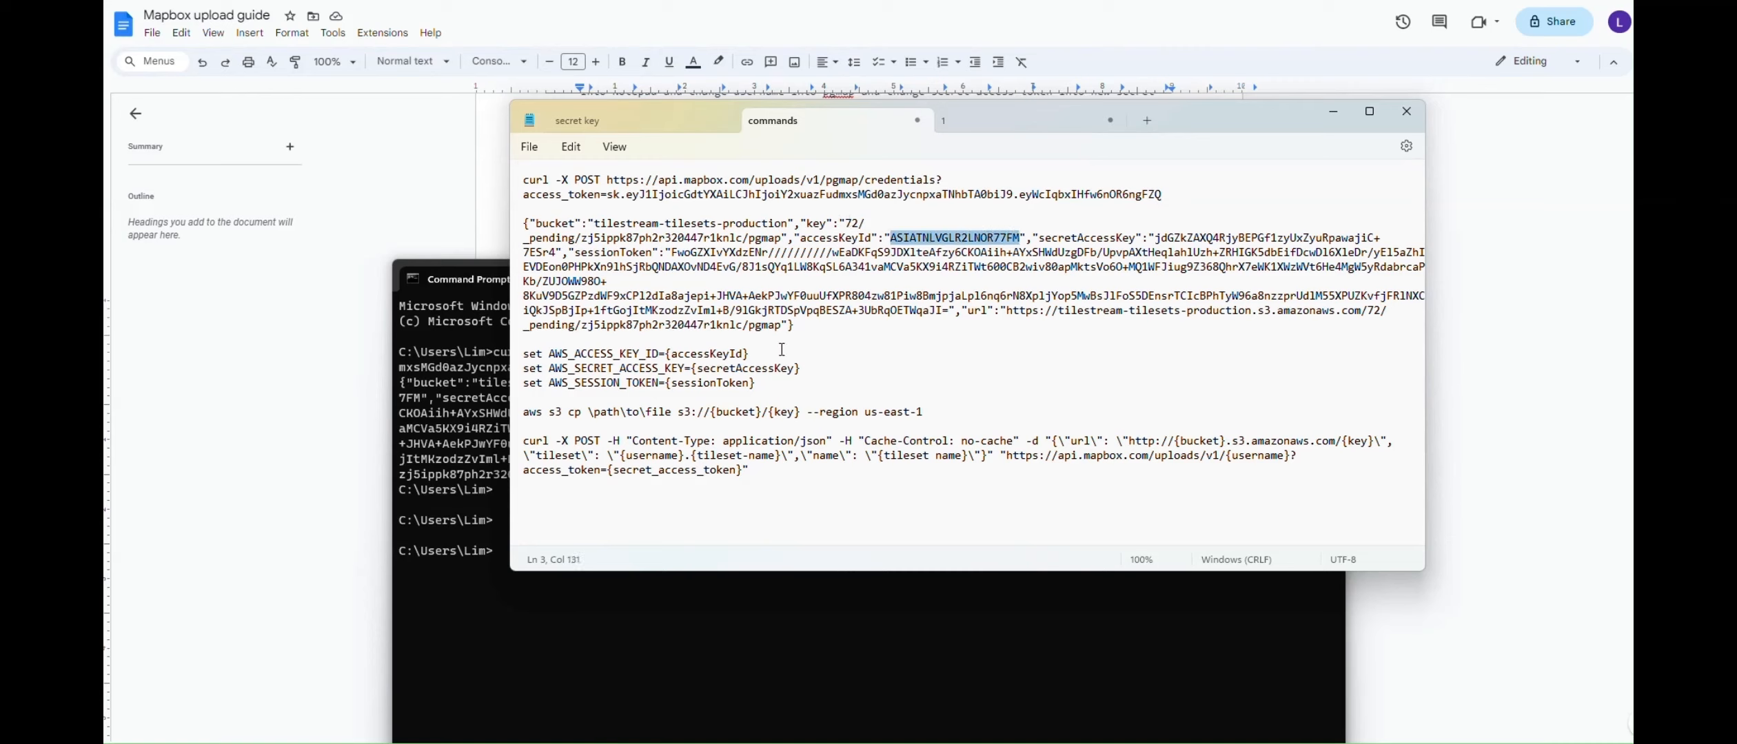
pyautogui.moveTo(750, 354); pyautogui.dragTo(664, 358)
pyautogui.hotkey('ctrl', 'v')
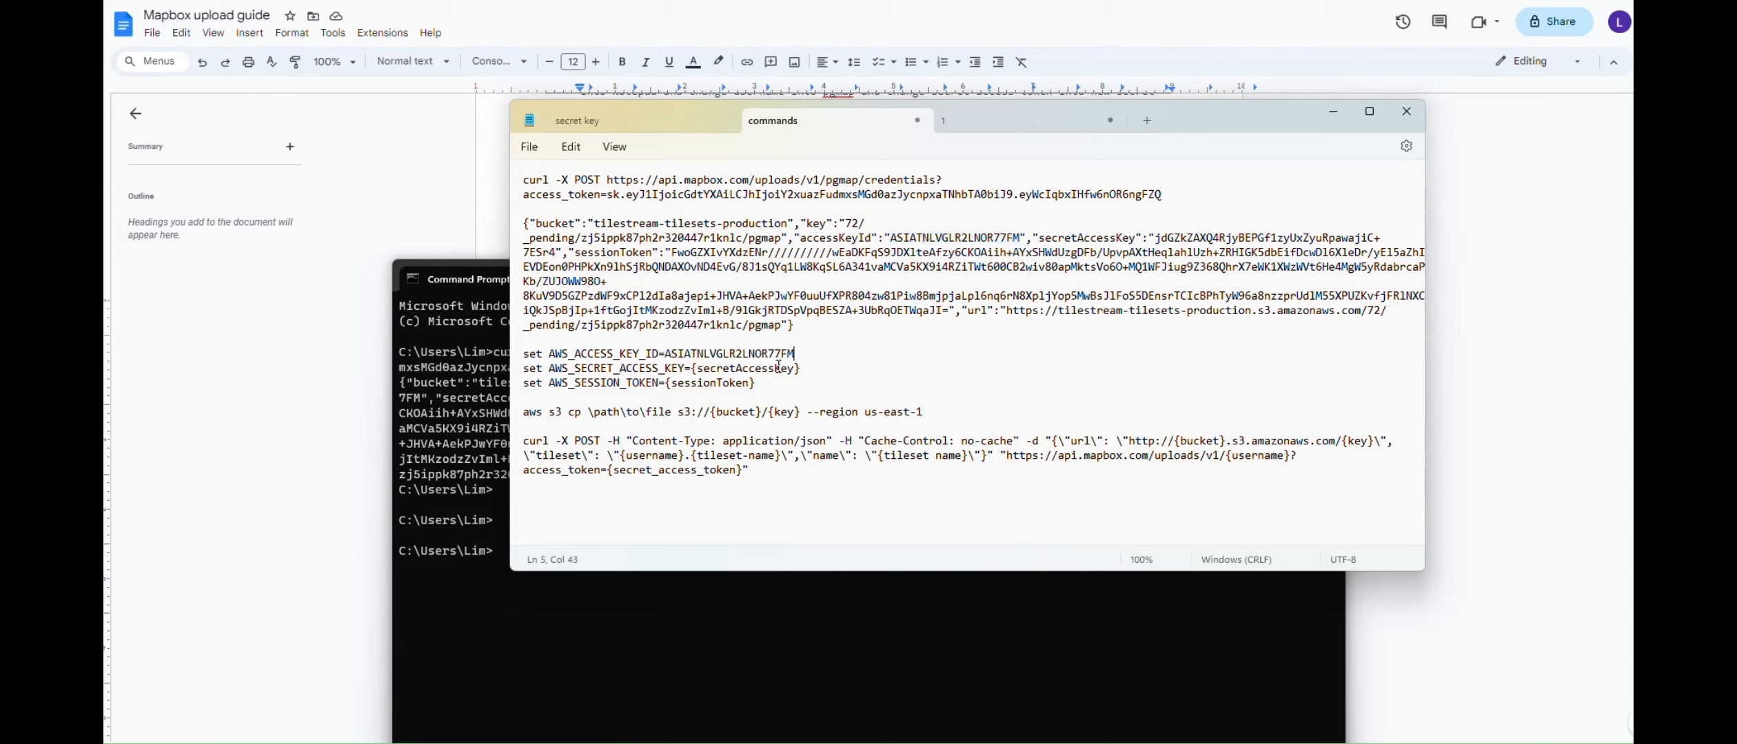
pyautogui.moveTo(1155, 238); pyautogui.dragTo(559, 253)
pyautogui.hotkey('ctrl', 'c')
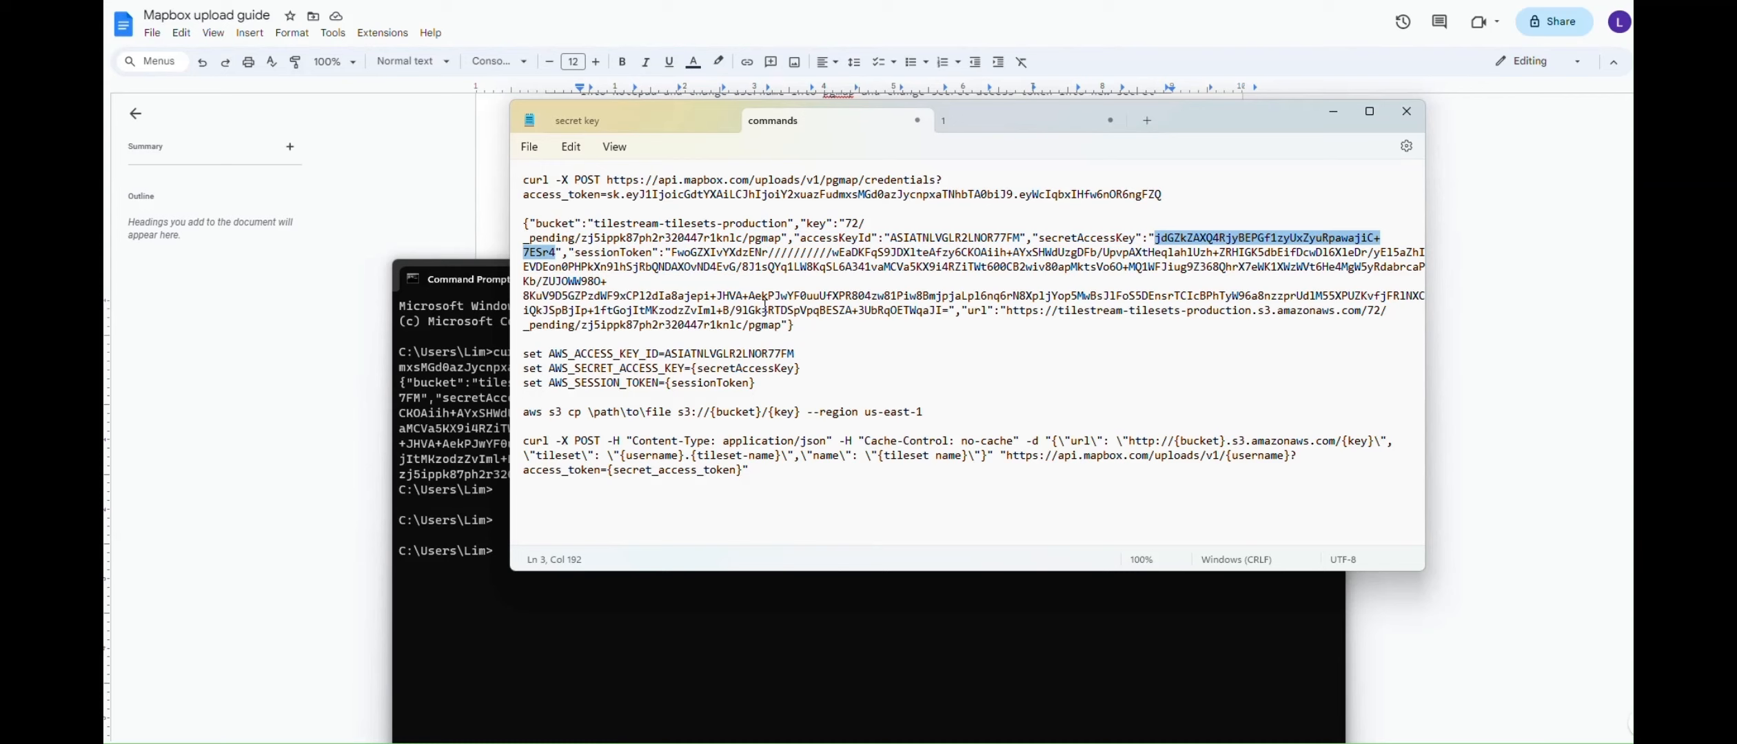
pyautogui.moveTo(801, 369); pyautogui.dragTo(693, 372)
pyautogui.hotkey('ctrl', 'v')
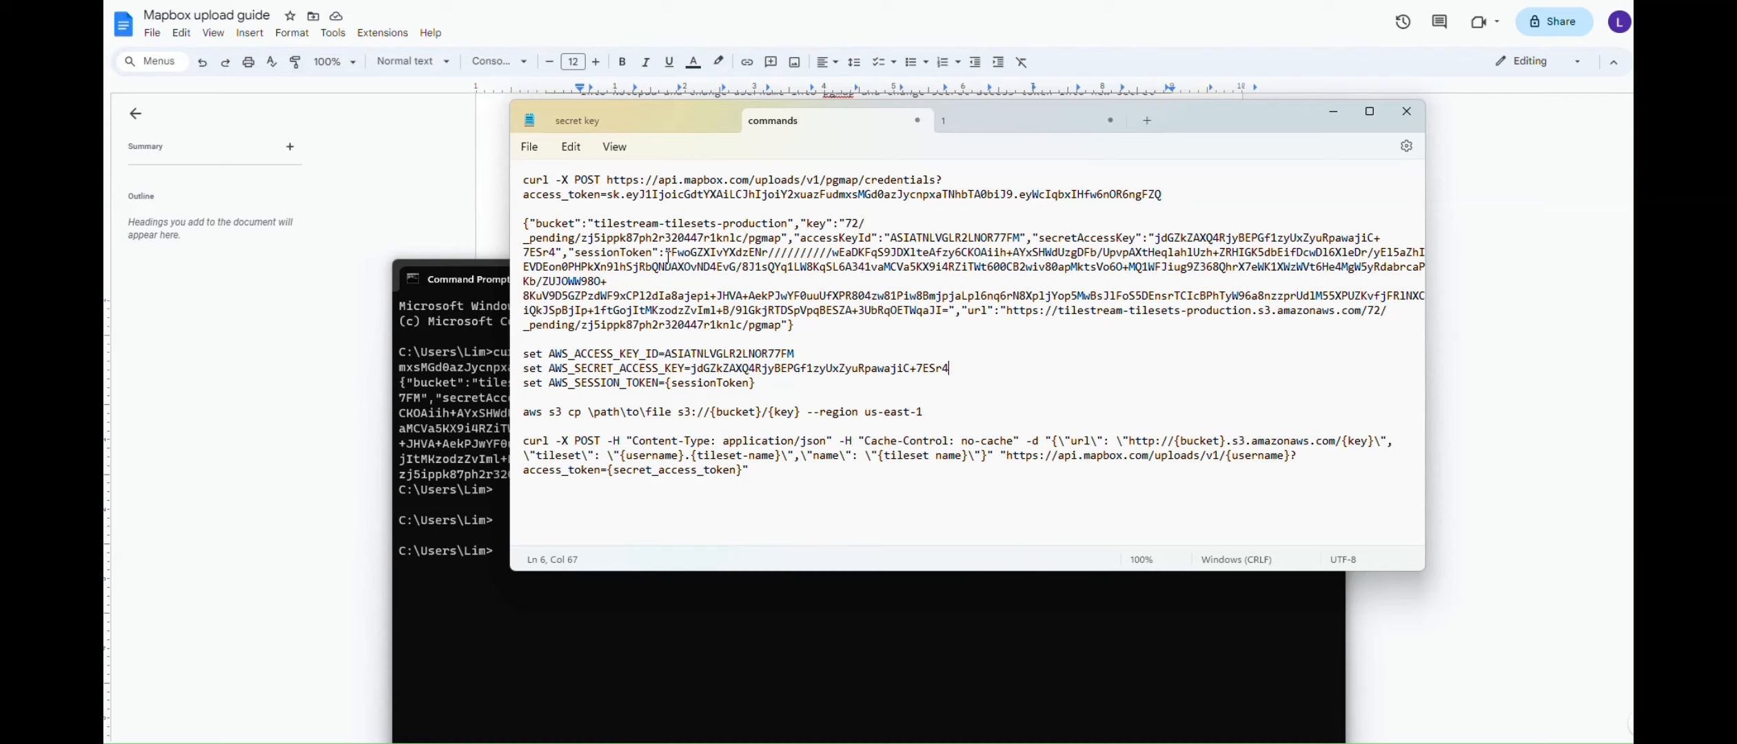
pyautogui.moveTo(673, 254); pyautogui.dragTo(951, 314)
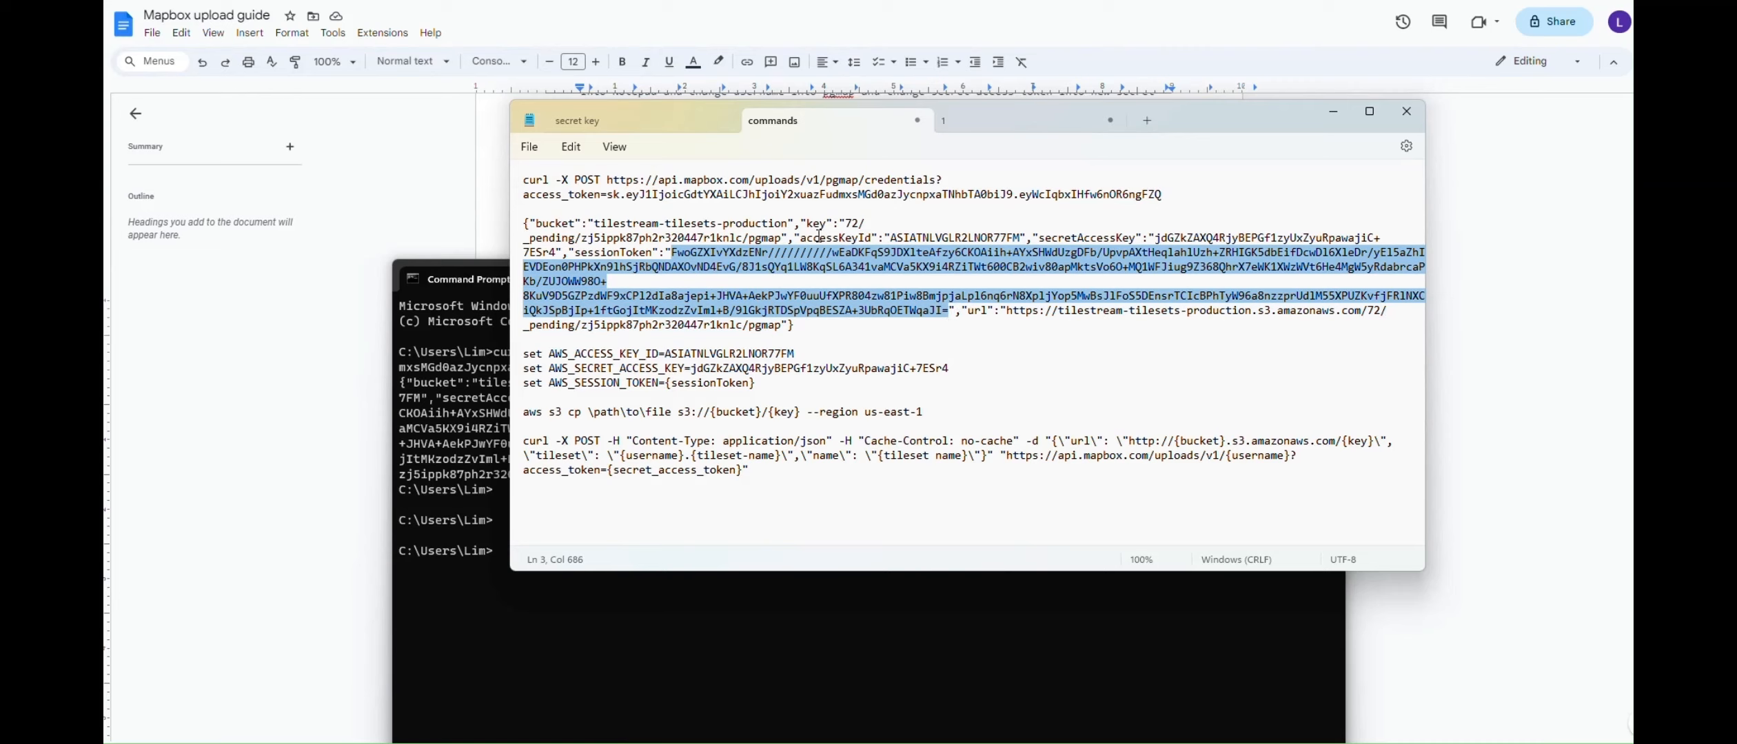
pyautogui.click(749, 388)
pyautogui.keyDown('shift'); pyautogui.click(666, 394); pyautogui.keyUp('shift')
pyautogui.hotkey('ctrl', 'v')
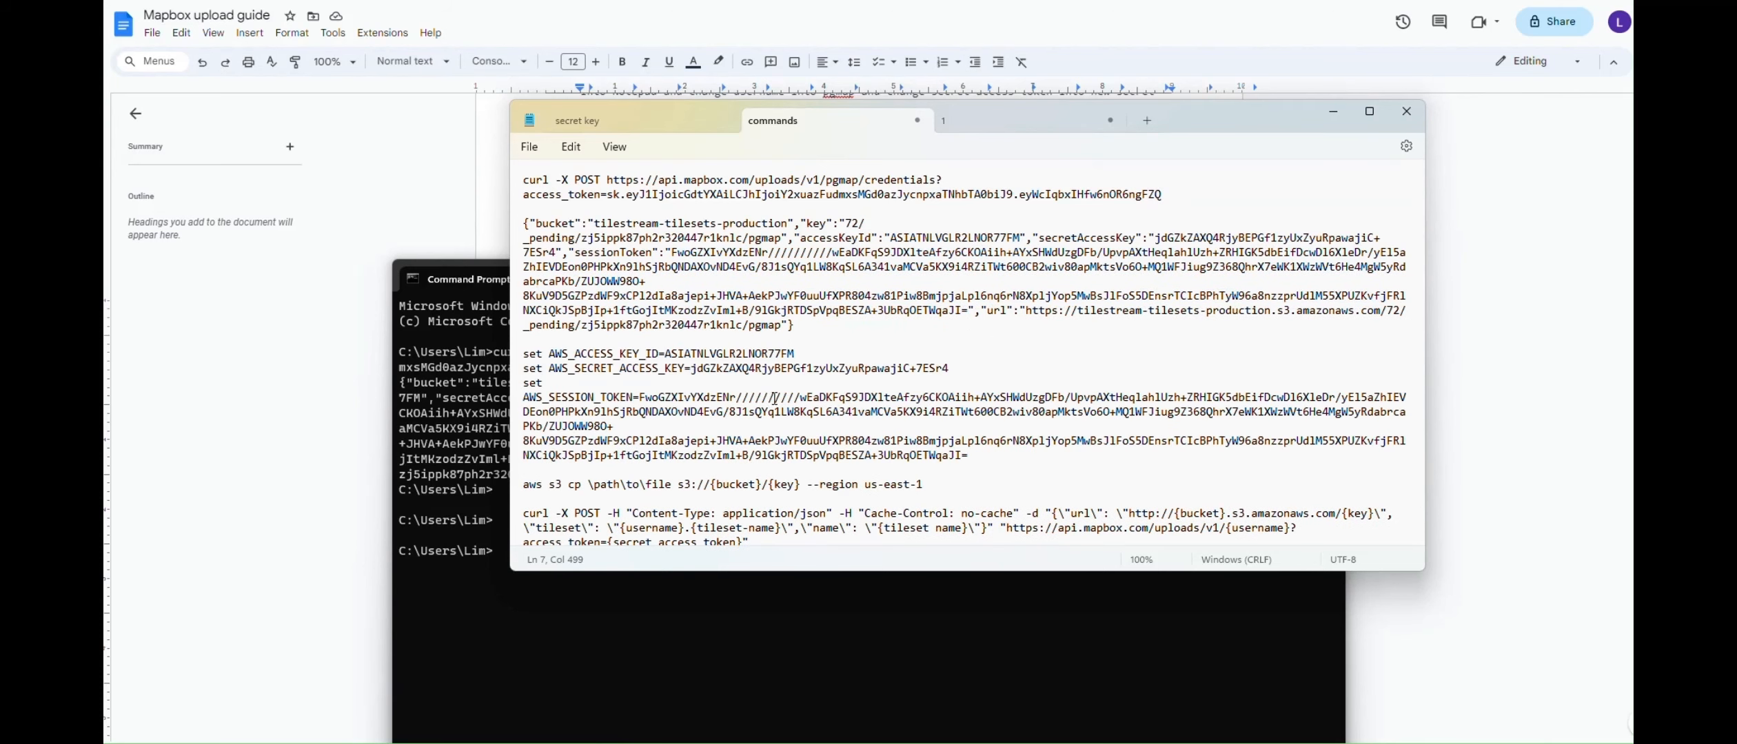
# Paste the set AWS_ACCESS_KEY_ID line from the notes into Command Prompt and run it
pyautogui.click(514, 355)
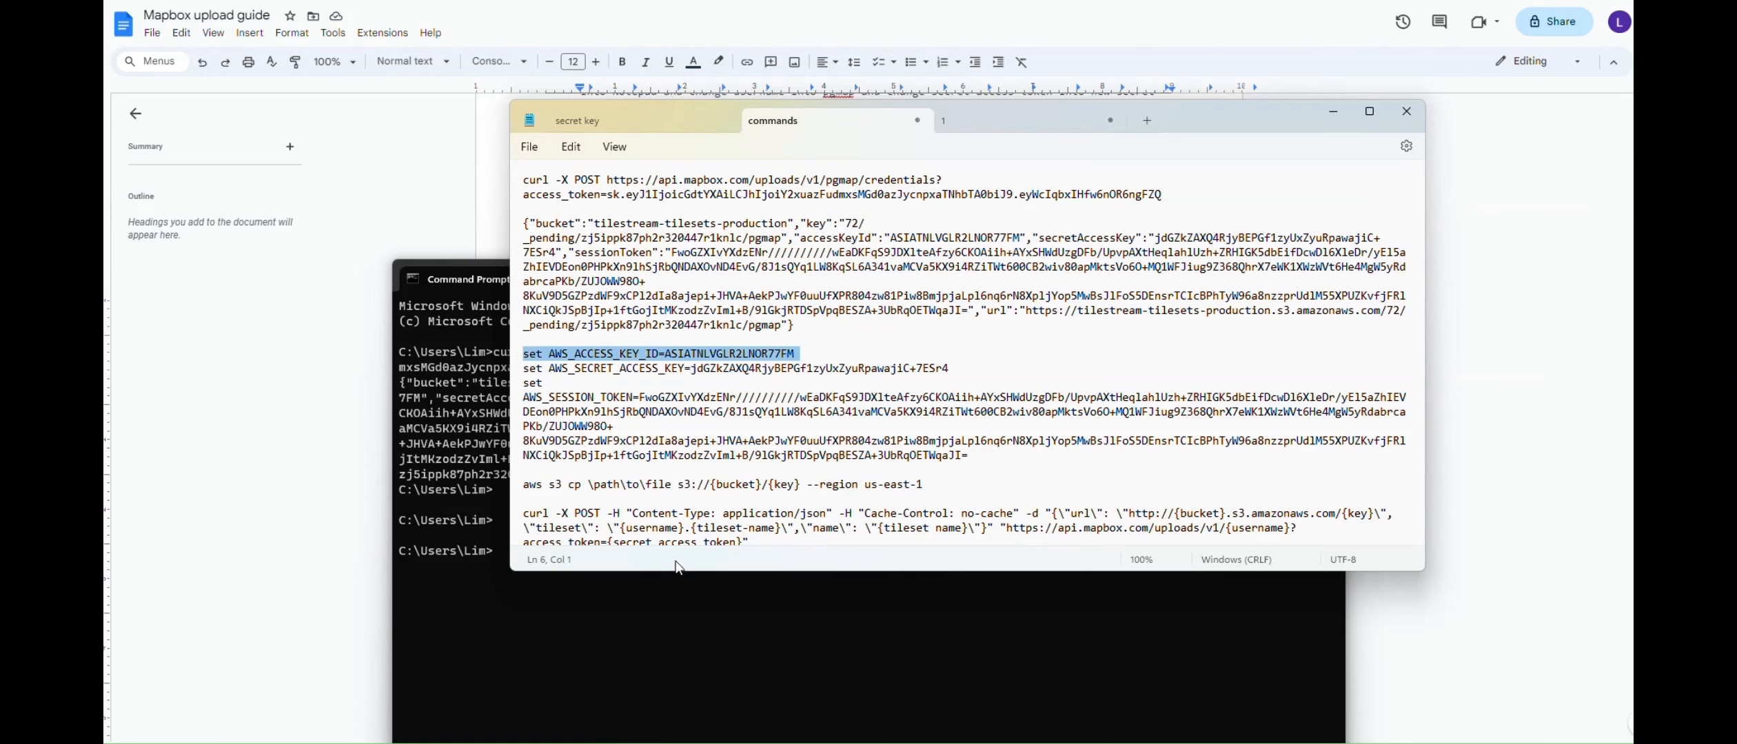
pyautogui.click(603, 618)
pyautogui.hotkey('ctrl', 'v')
pyautogui.press('Return')
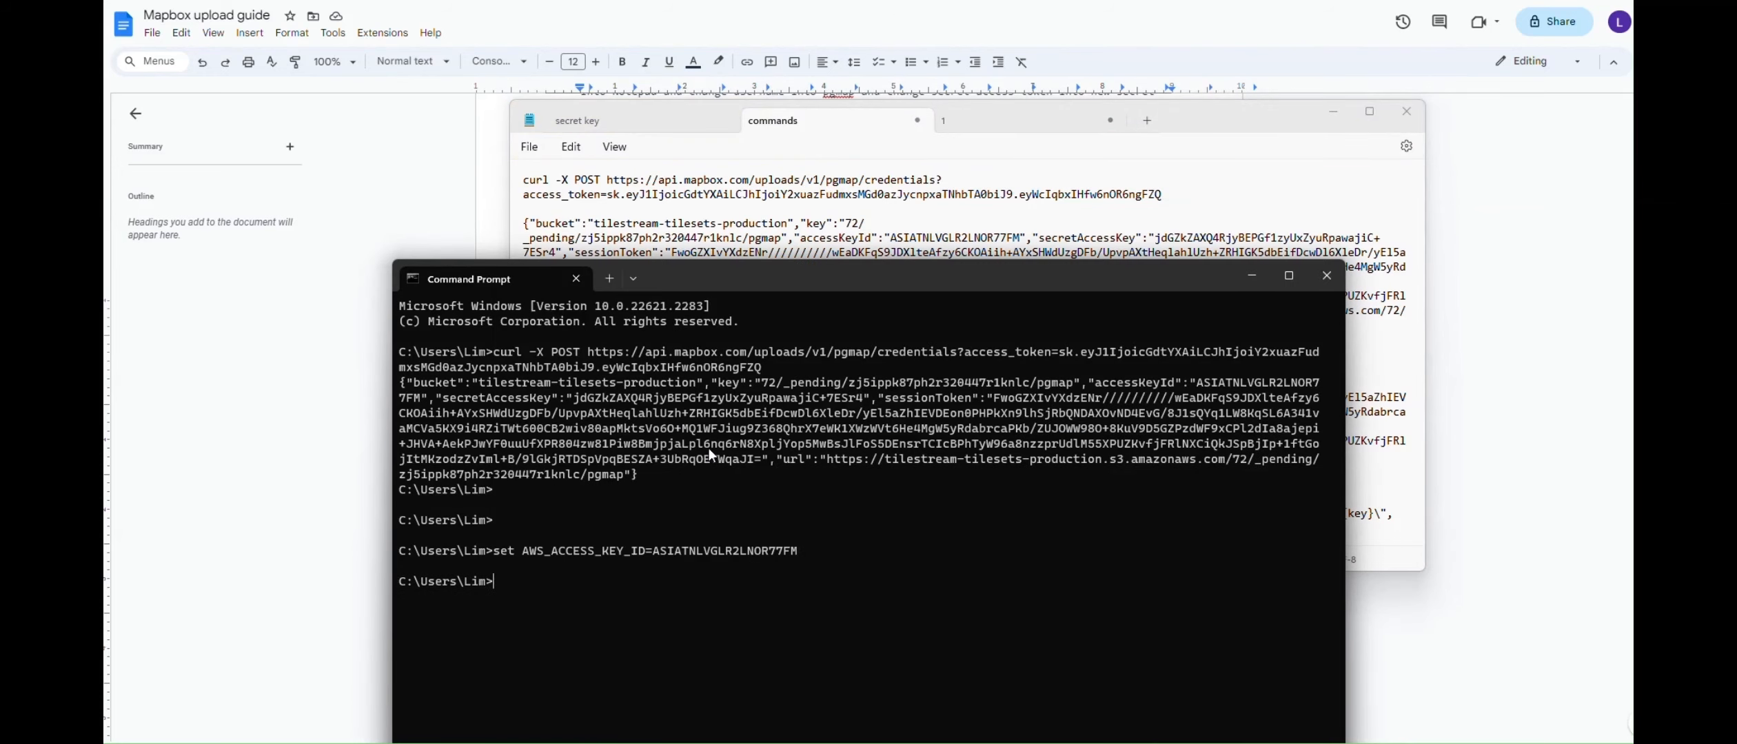
pyautogui.click(700, 222)
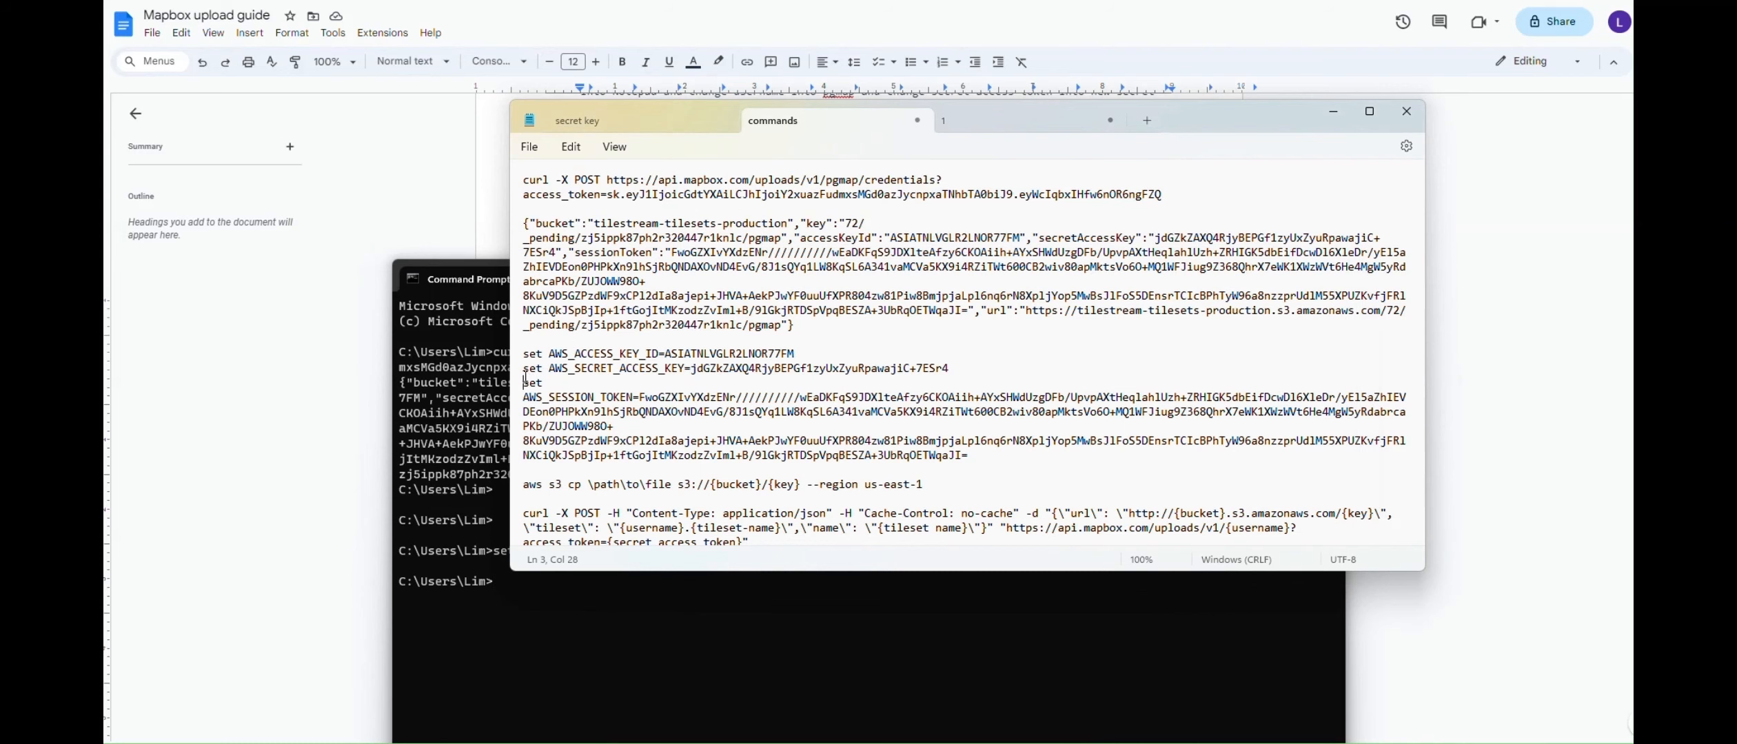
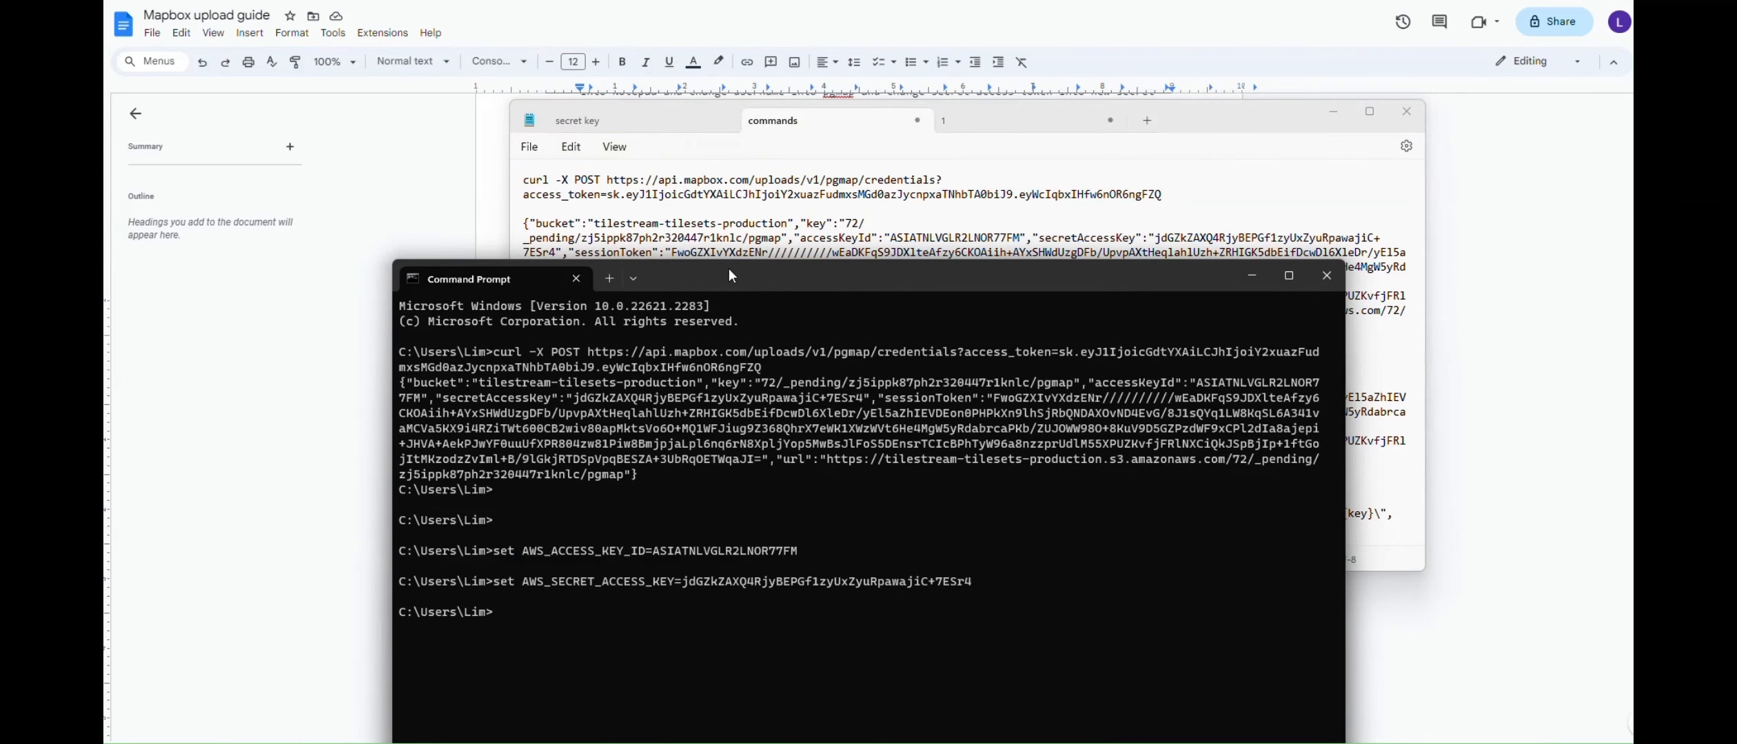
# Return to the Notepad commands file to get the session token command
pyautogui.click(669, 187)
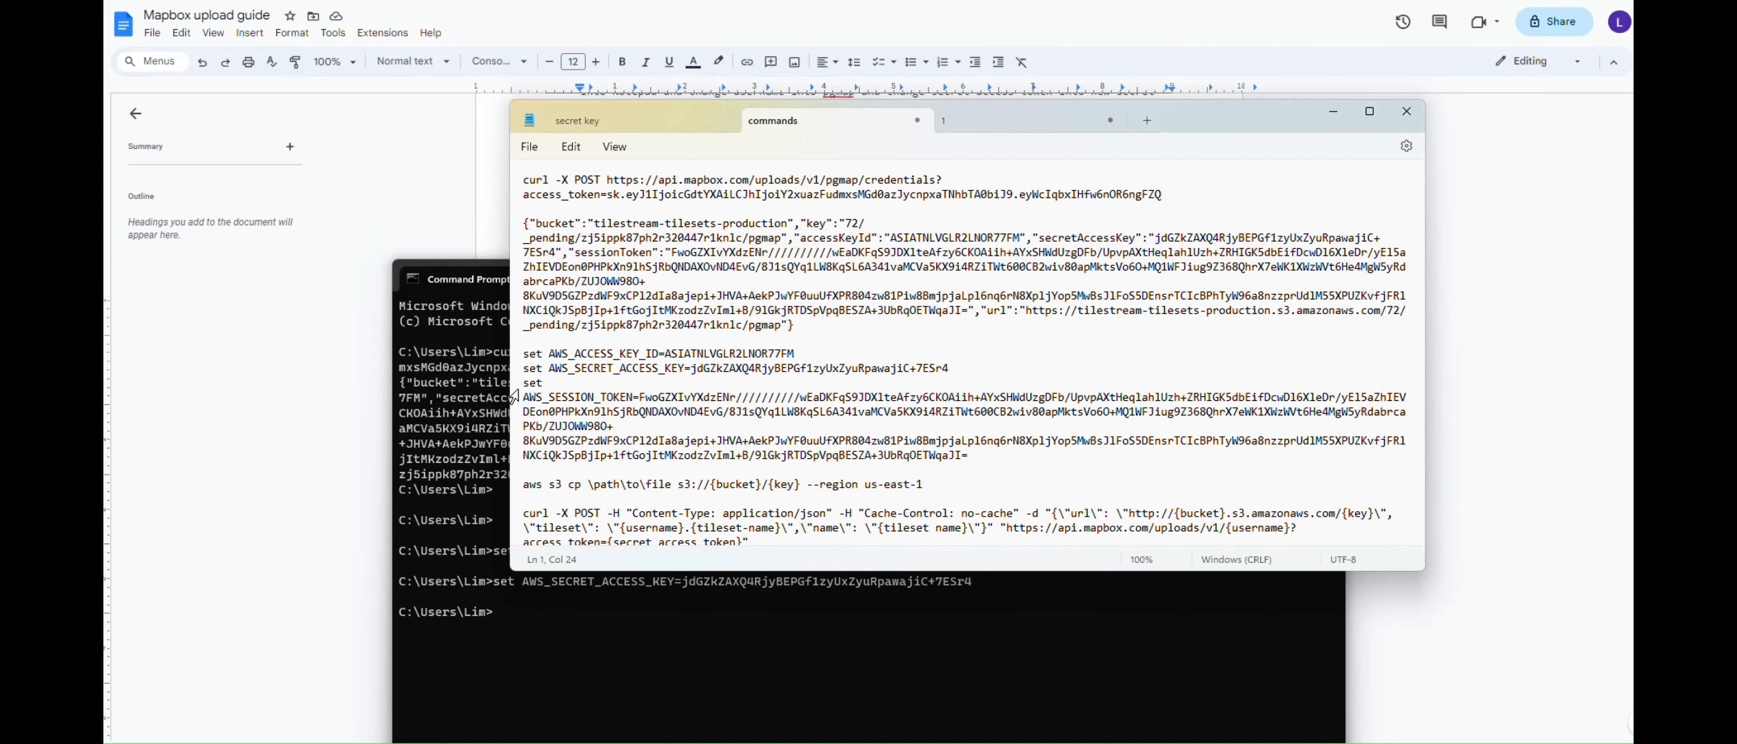
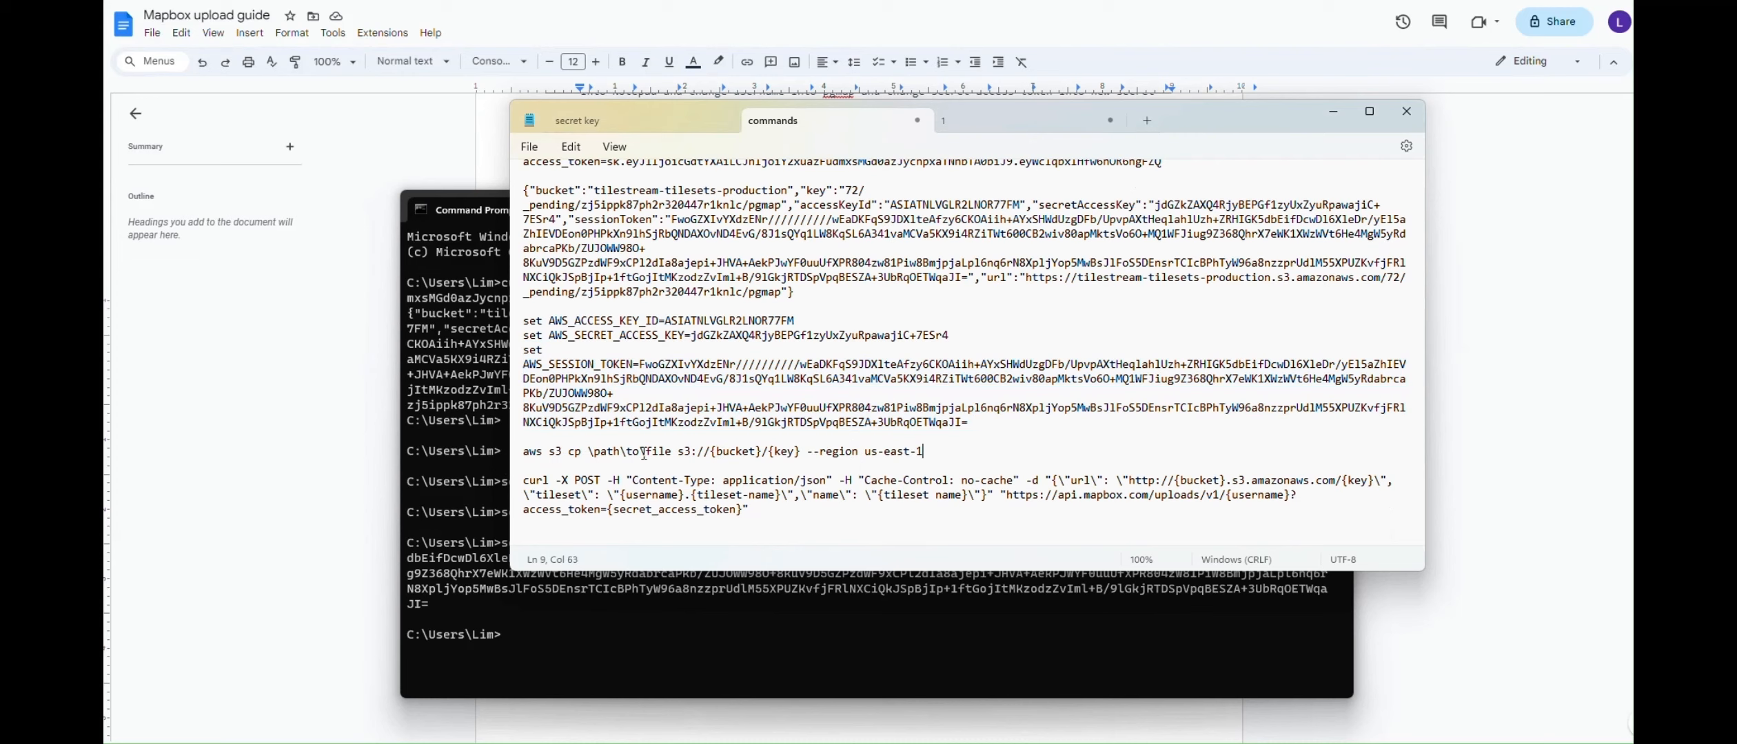
# Switch from Notepad to the File Explorer window showing the Map1_Orthomosaic export folder
pyautogui.click(859, 743)
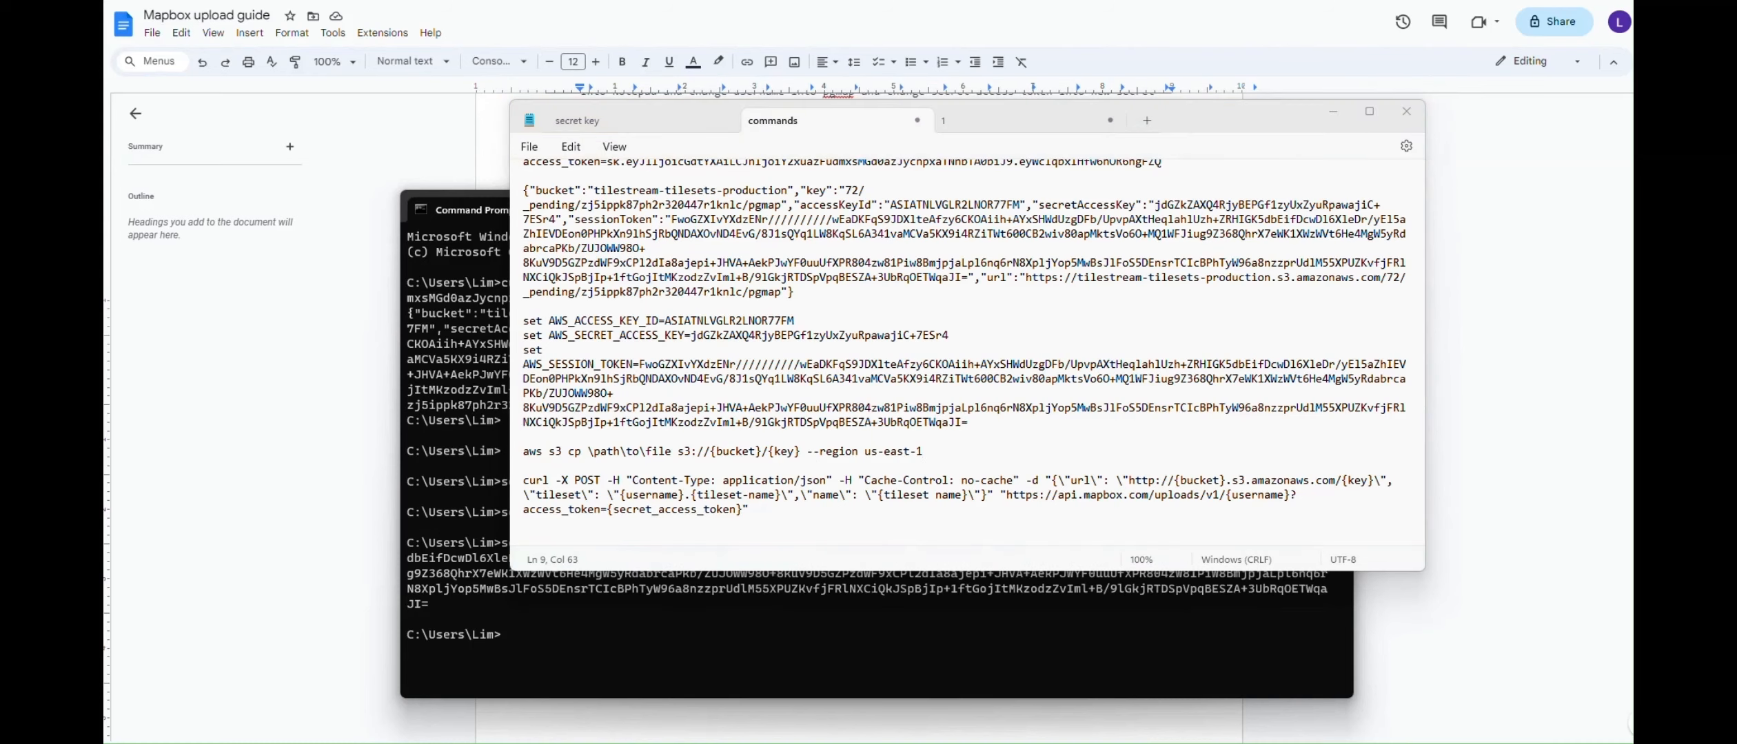
# Copy the Map1_Orthomosaic_export TIF file as a path and return to the Notepad commands notes
pyautogui.click(1013, 682)
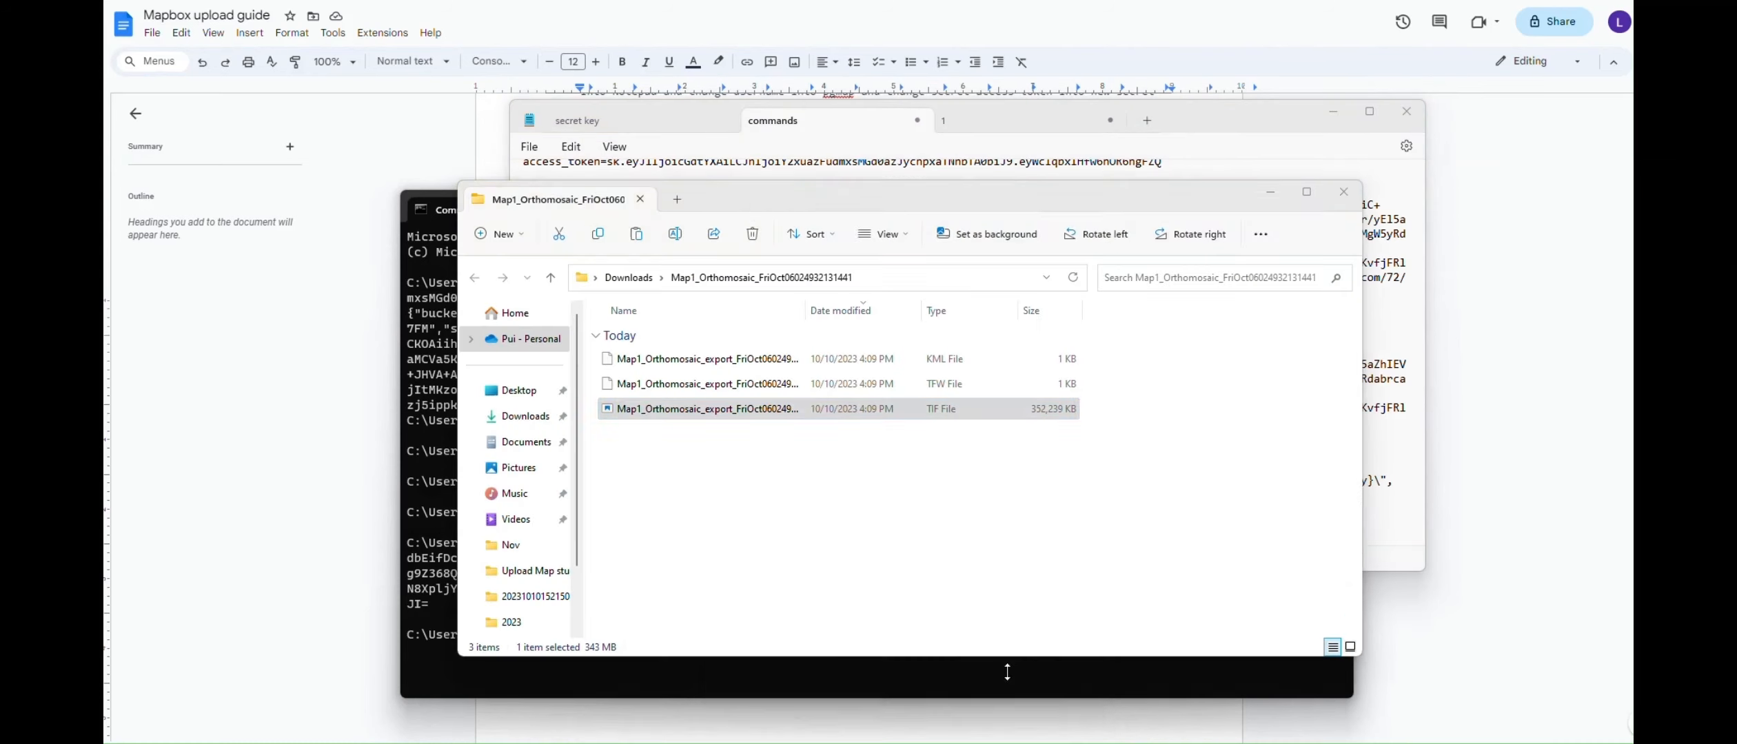
pyautogui.click(839, 474)
pyautogui.click(830, 409)
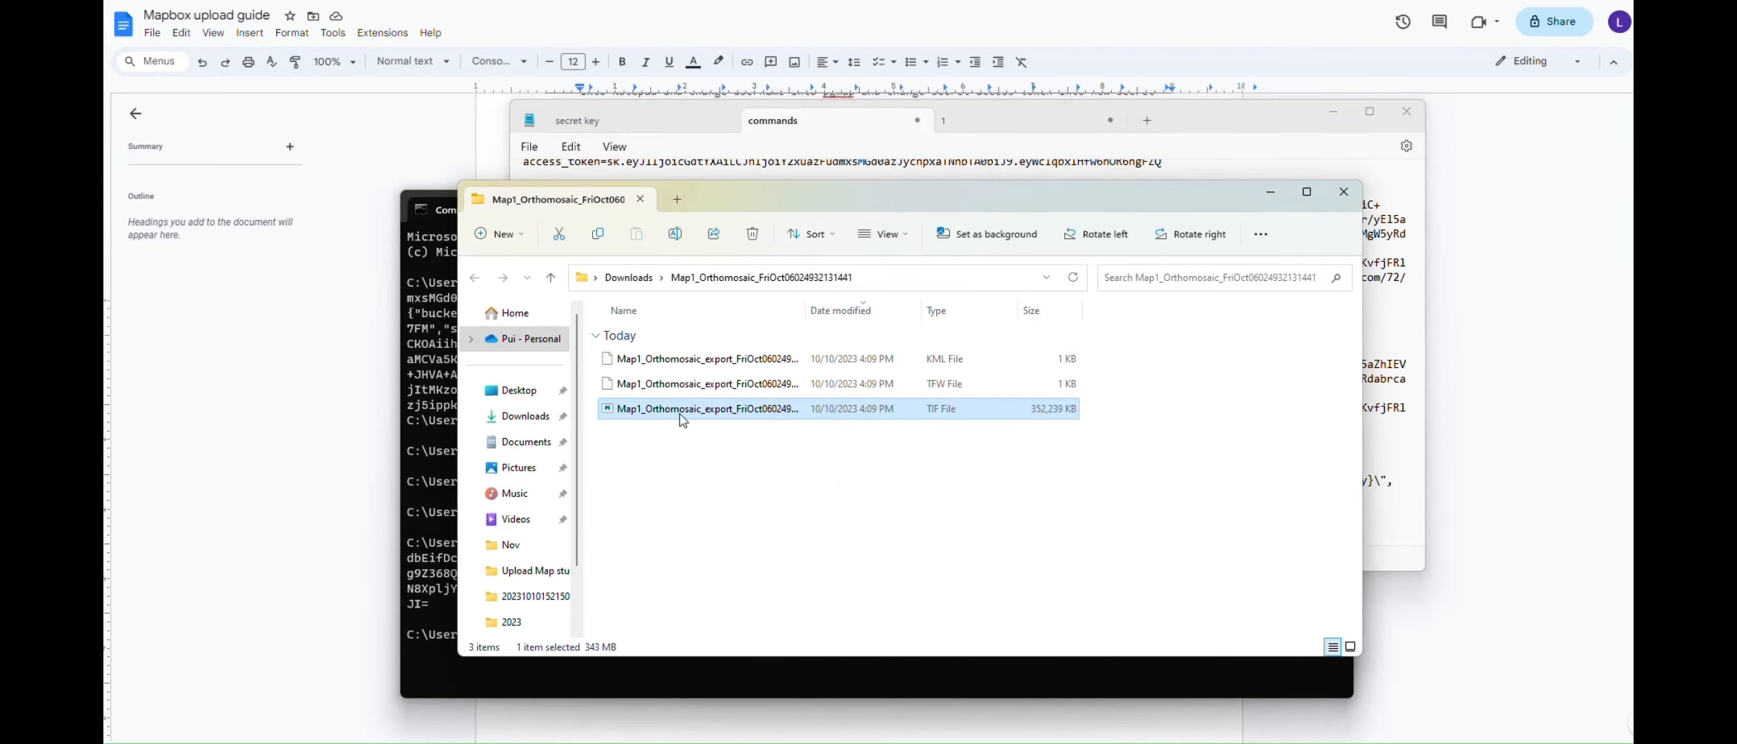
pyautogui.rightClick(937, 418)
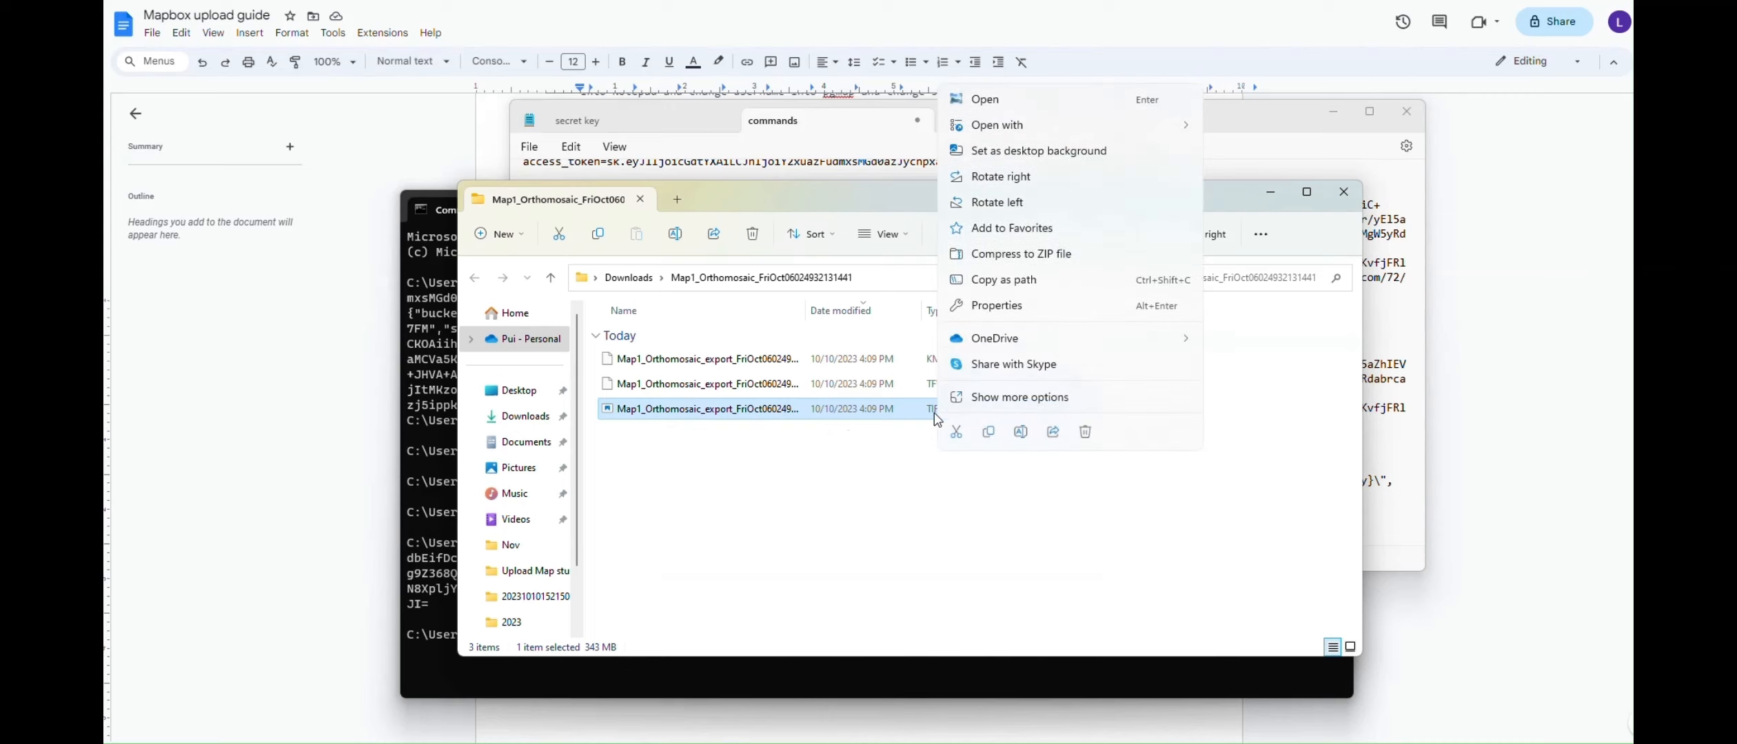
pyautogui.click(998, 280)
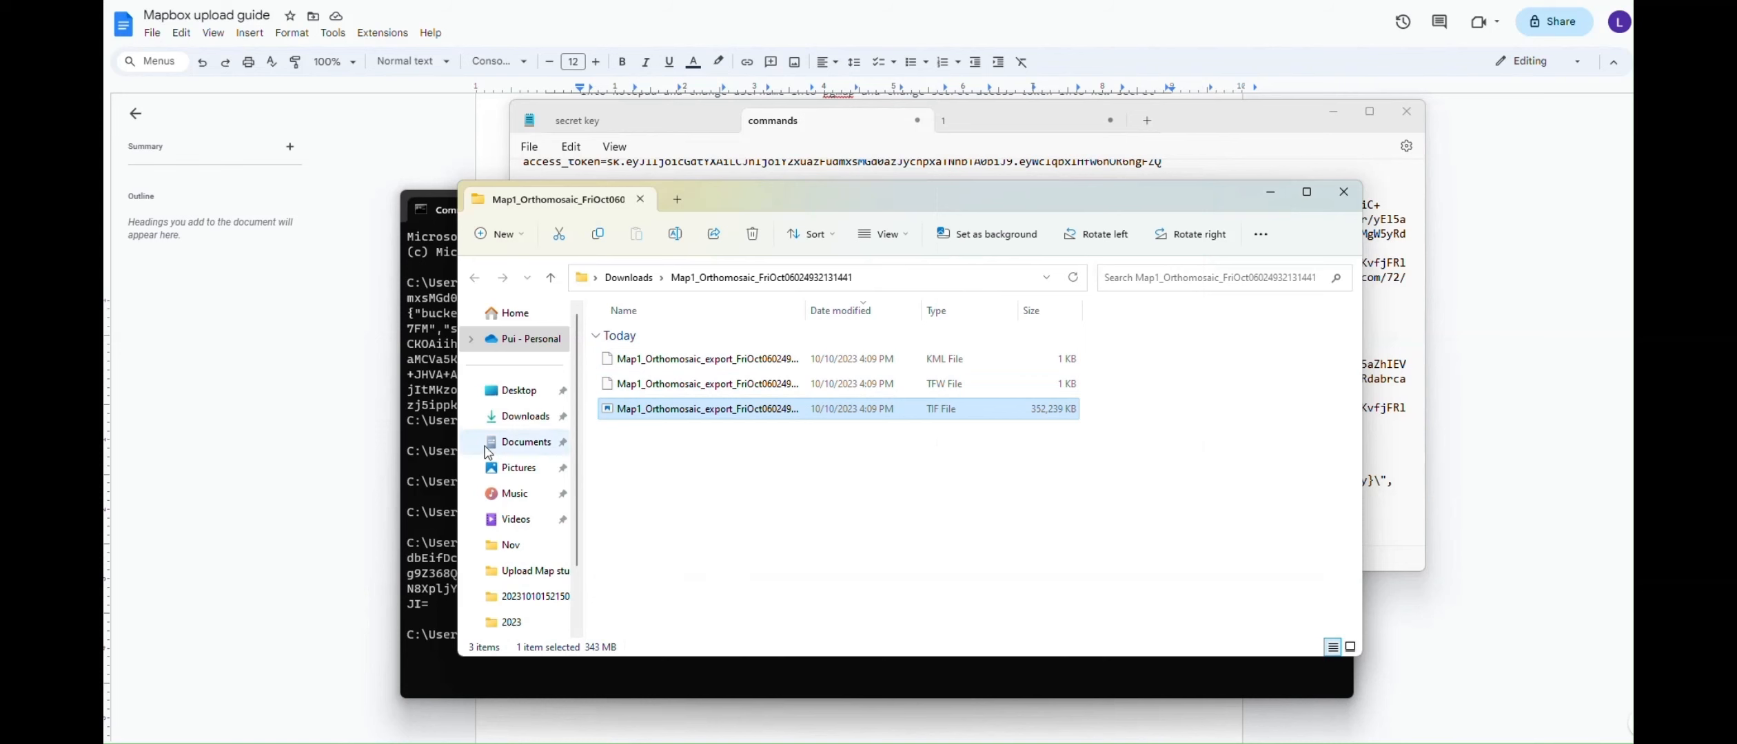
pyautogui.click(1237, 122)
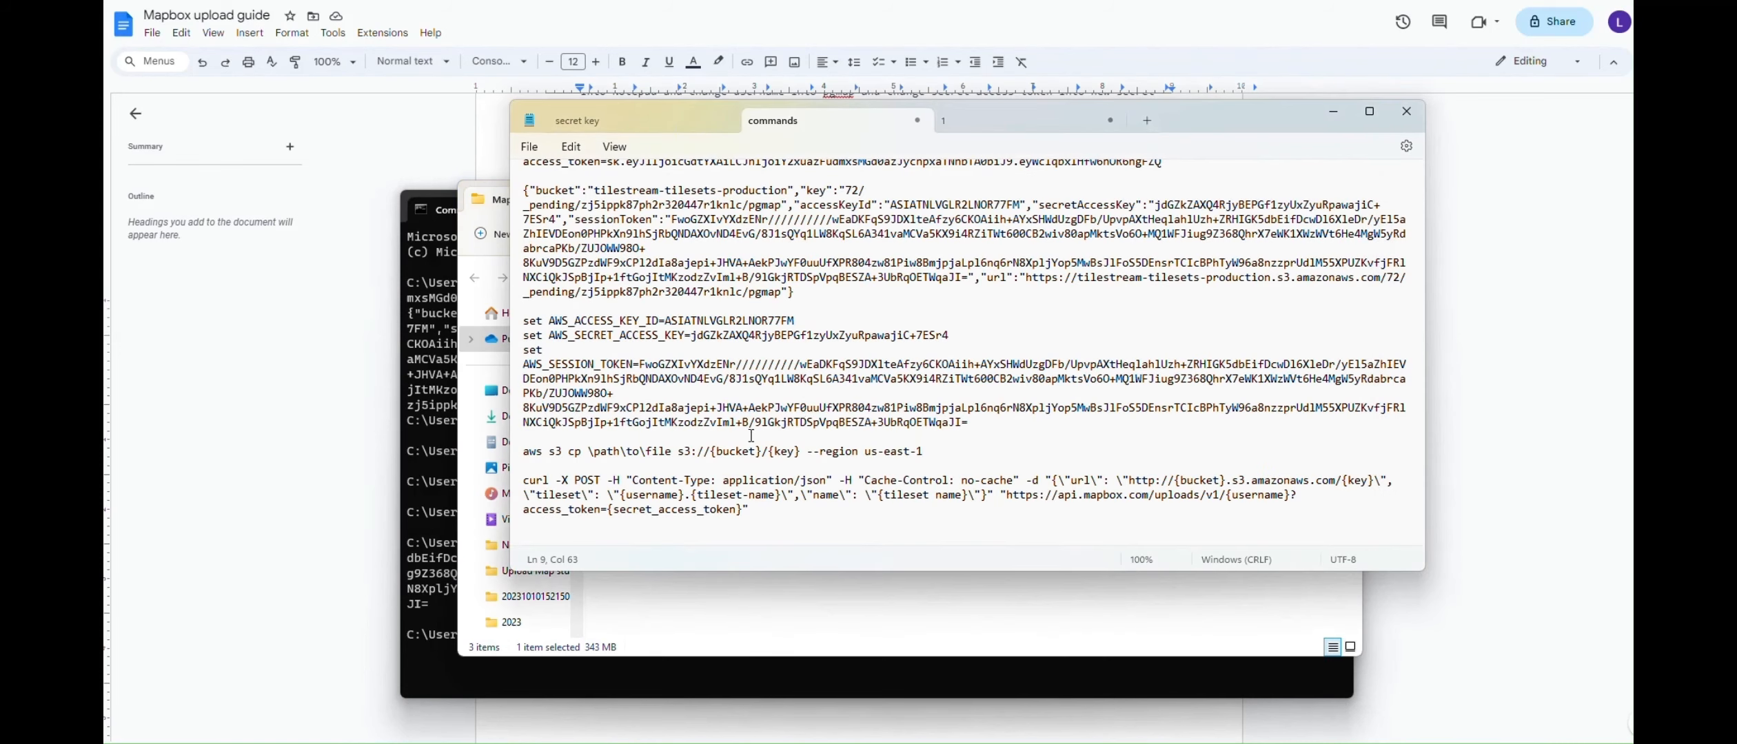
# Replace the \path\to\file placeholder in the aws s3 cp command with the TIF path
pyautogui.click(589, 454)
pyautogui.moveTo(591, 454); pyautogui.dragTo(672, 455)
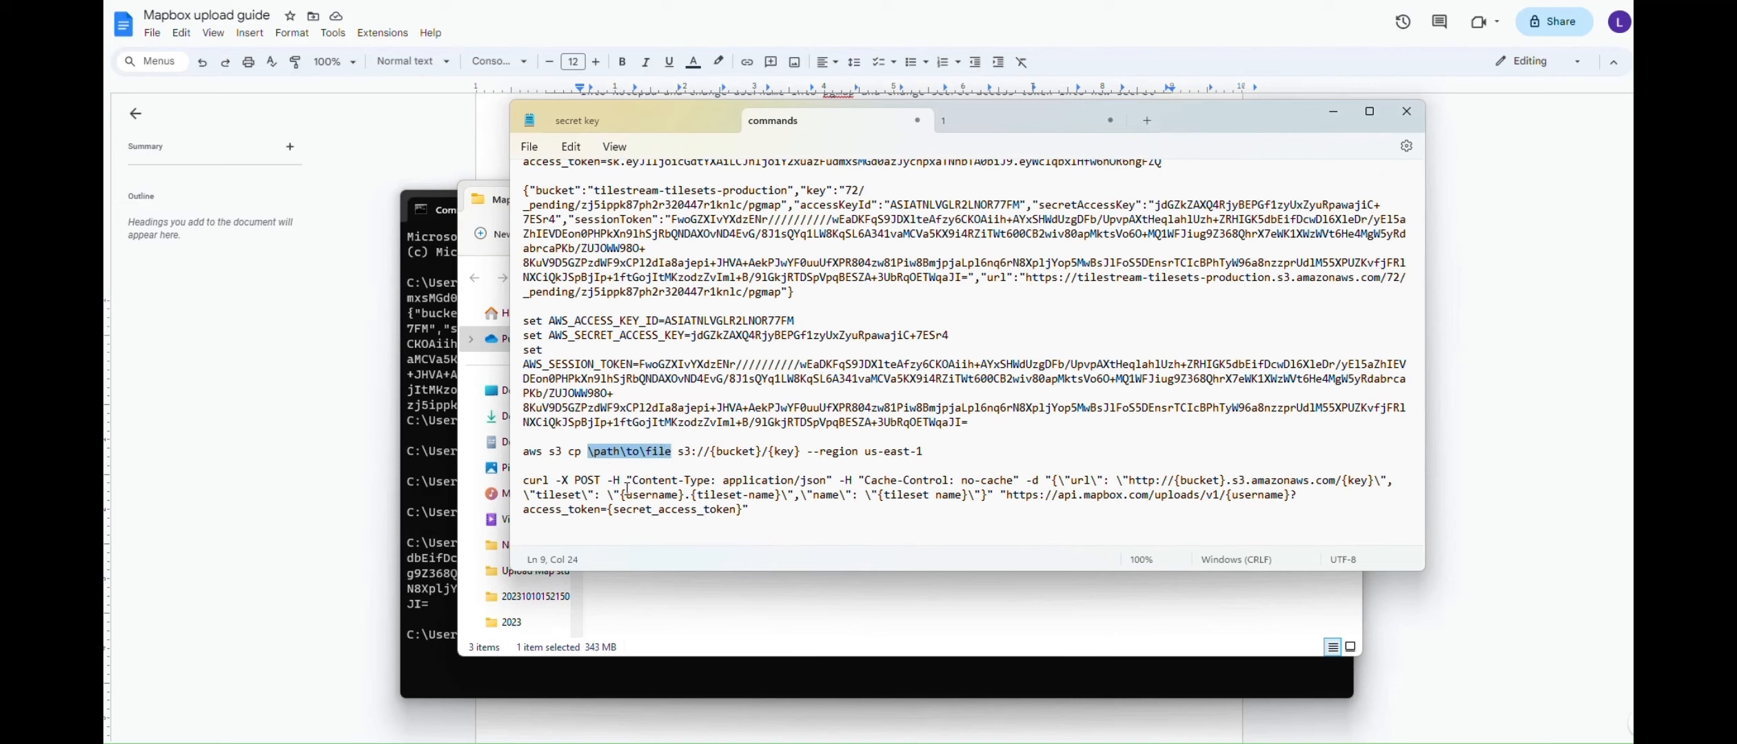
pyautogui.hotkey('ctrl', 'v')
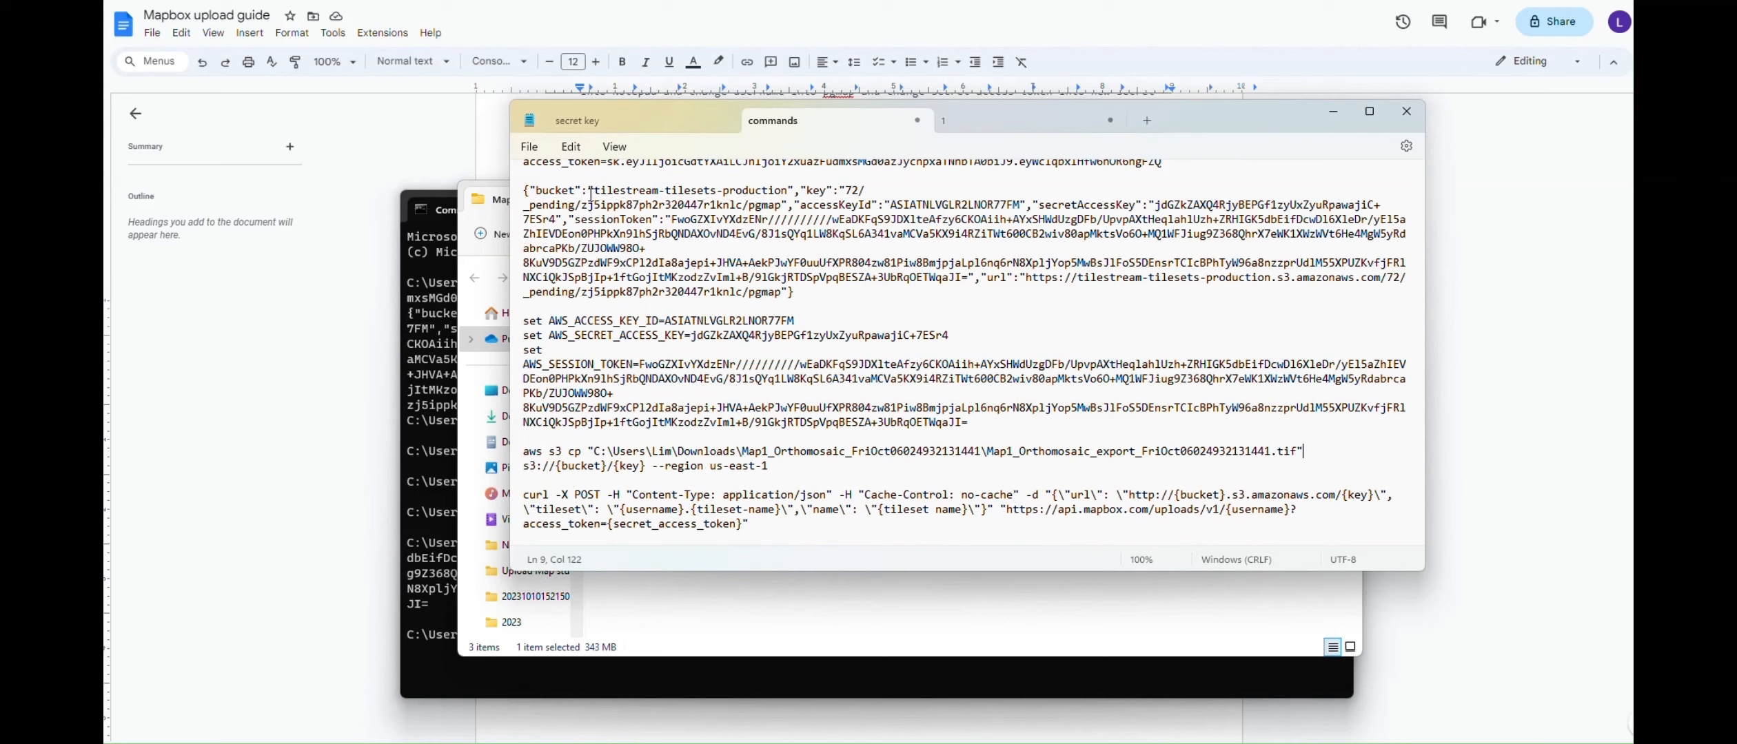
# Fill {bucket} with tilestream-tilesets-production and {key} with the key from the credentials
pyautogui.moveTo(595, 190); pyautogui.dragTo(790, 188)
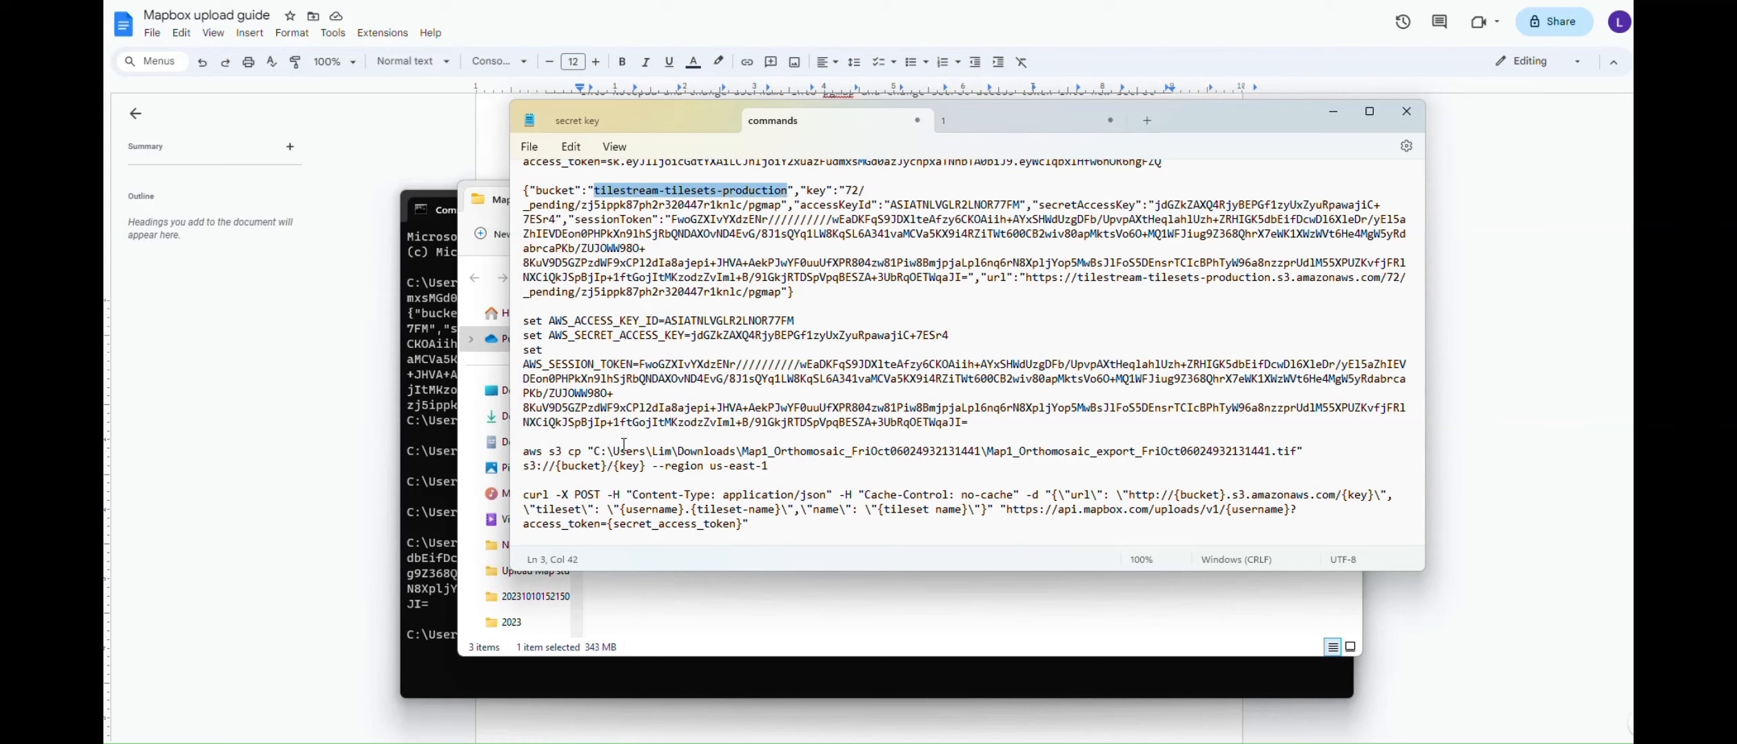
pyautogui.moveTo(555, 468); pyautogui.dragTo(607, 468)
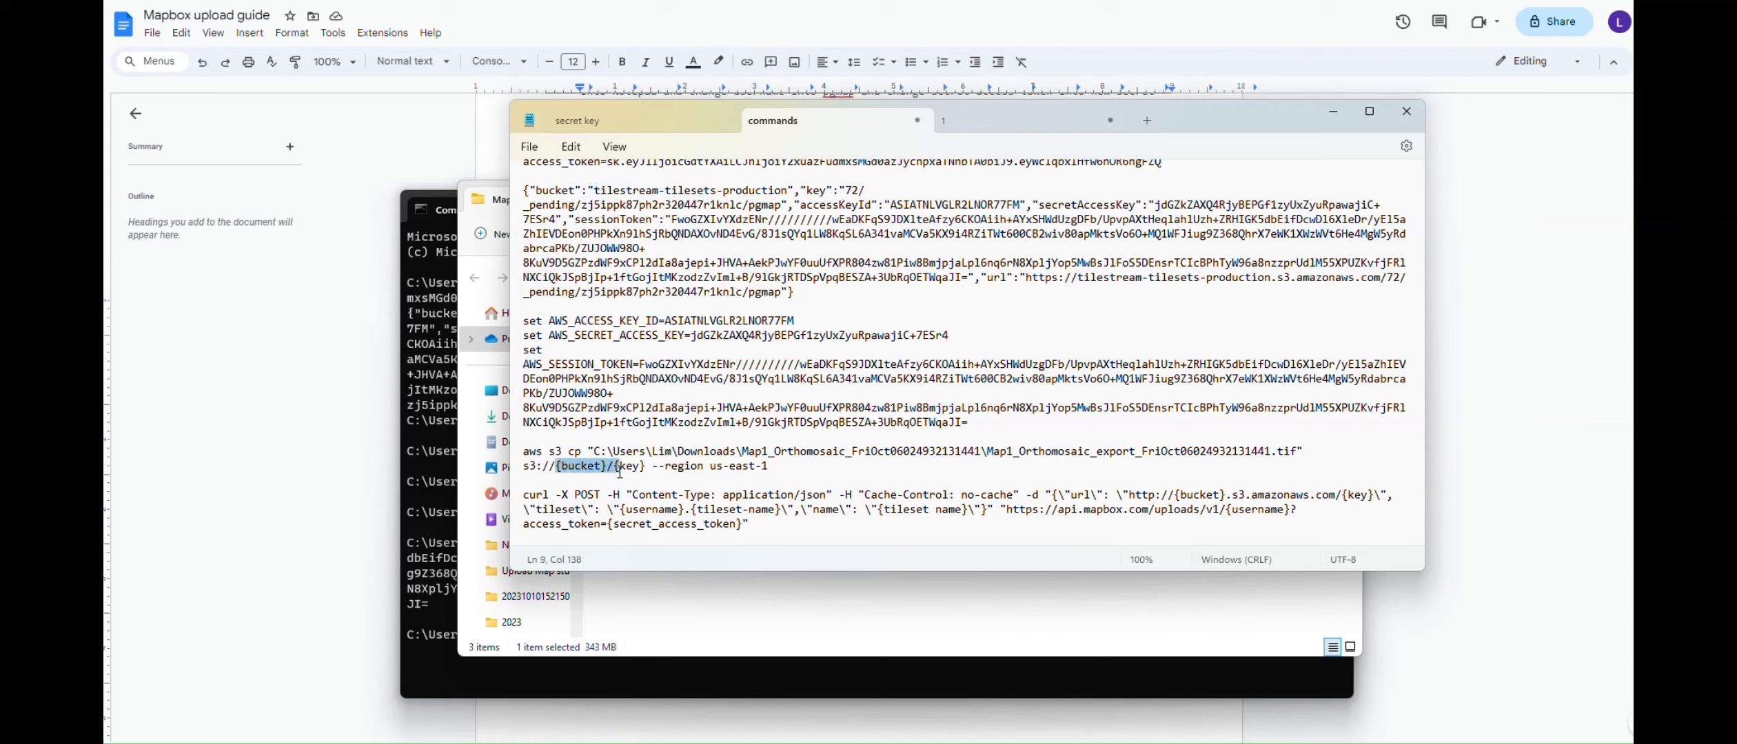
pyautogui.hotkey('ctrl', 'v')
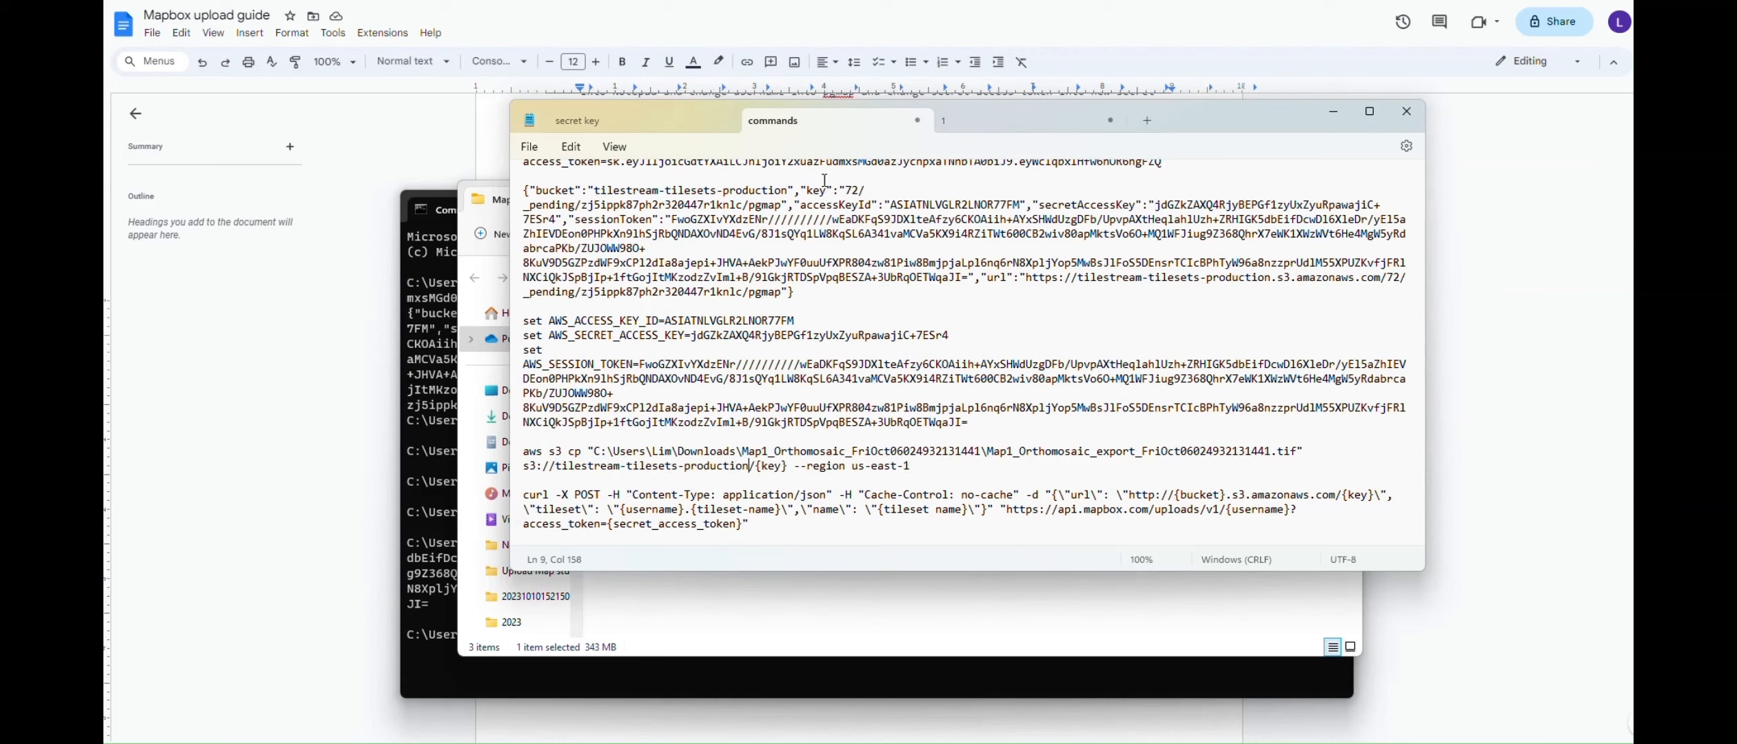
pyautogui.moveTo(845, 191); pyautogui.dragTo(783, 205)
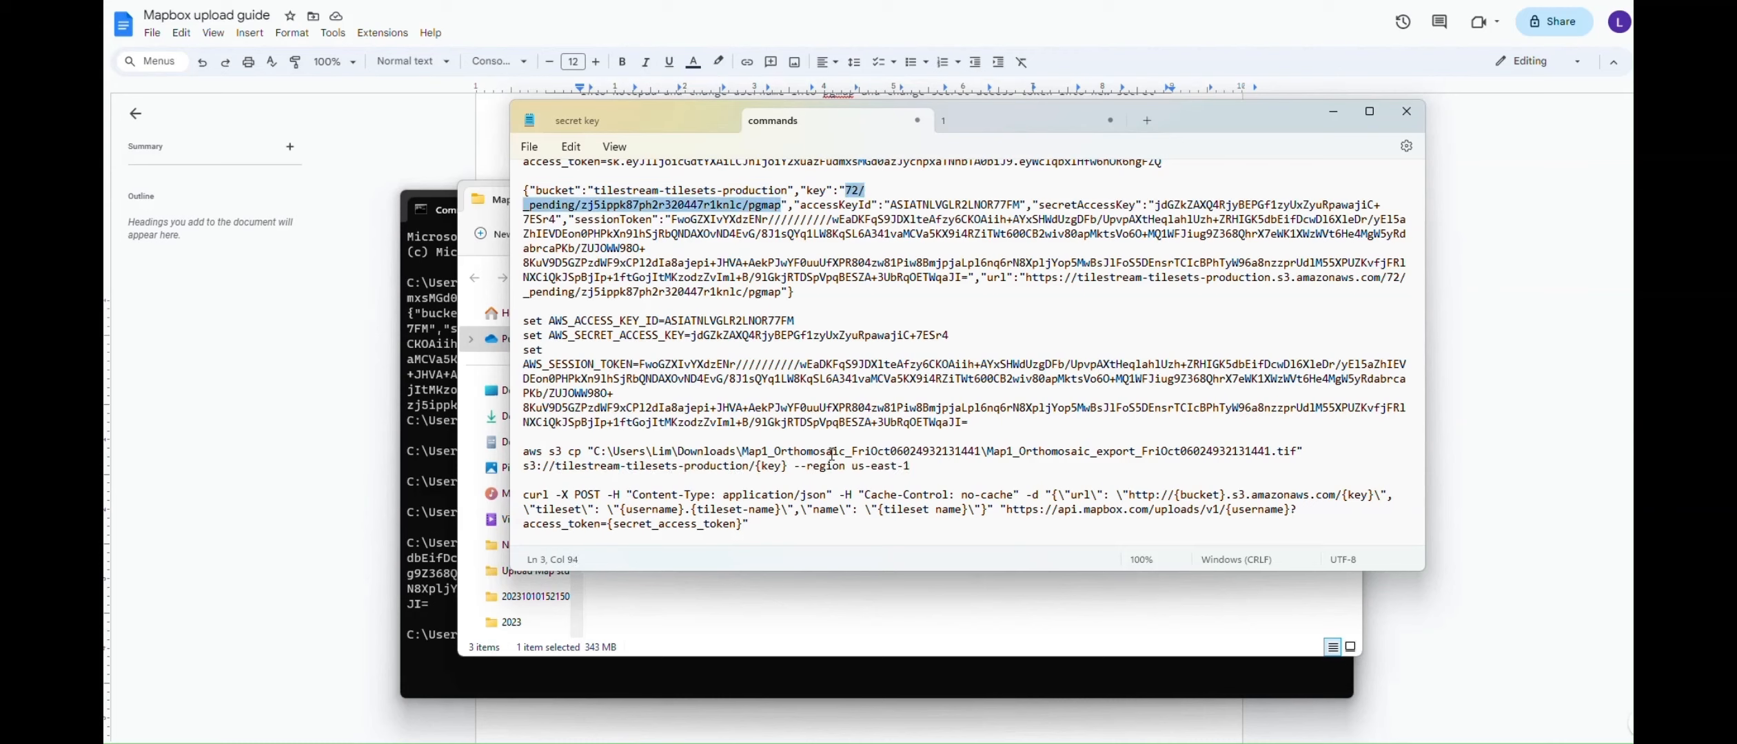
pyautogui.moveTo(757, 468); pyautogui.dragTo(791, 468)
pyautogui.hotkey('ctrl', 'v')
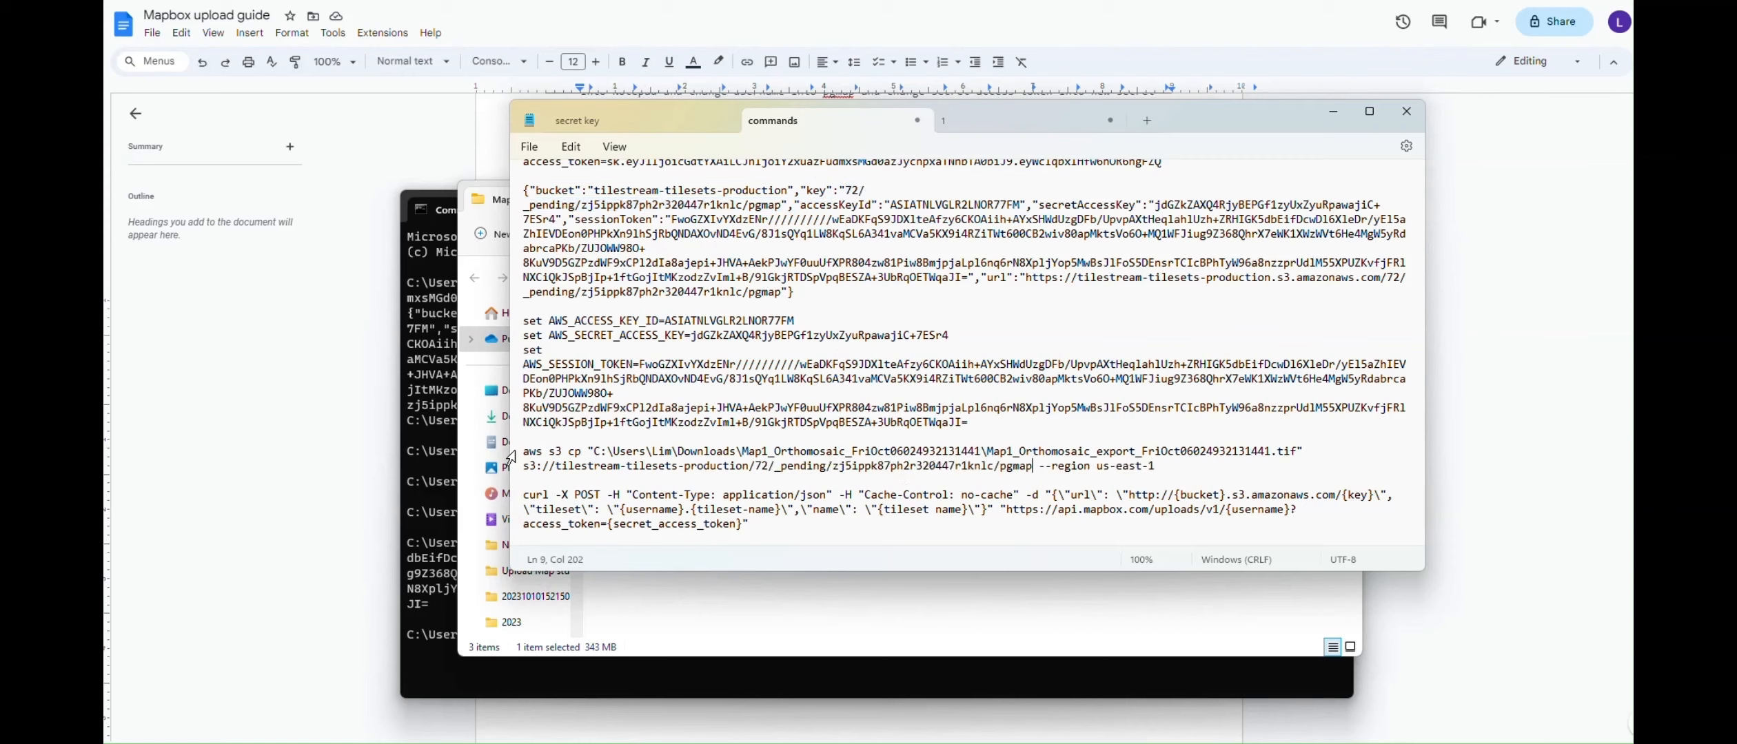
# Paste the completed aws s3 cp command into Command Prompt
pyautogui.moveTo(513, 453); pyautogui.dragTo(535, 490)
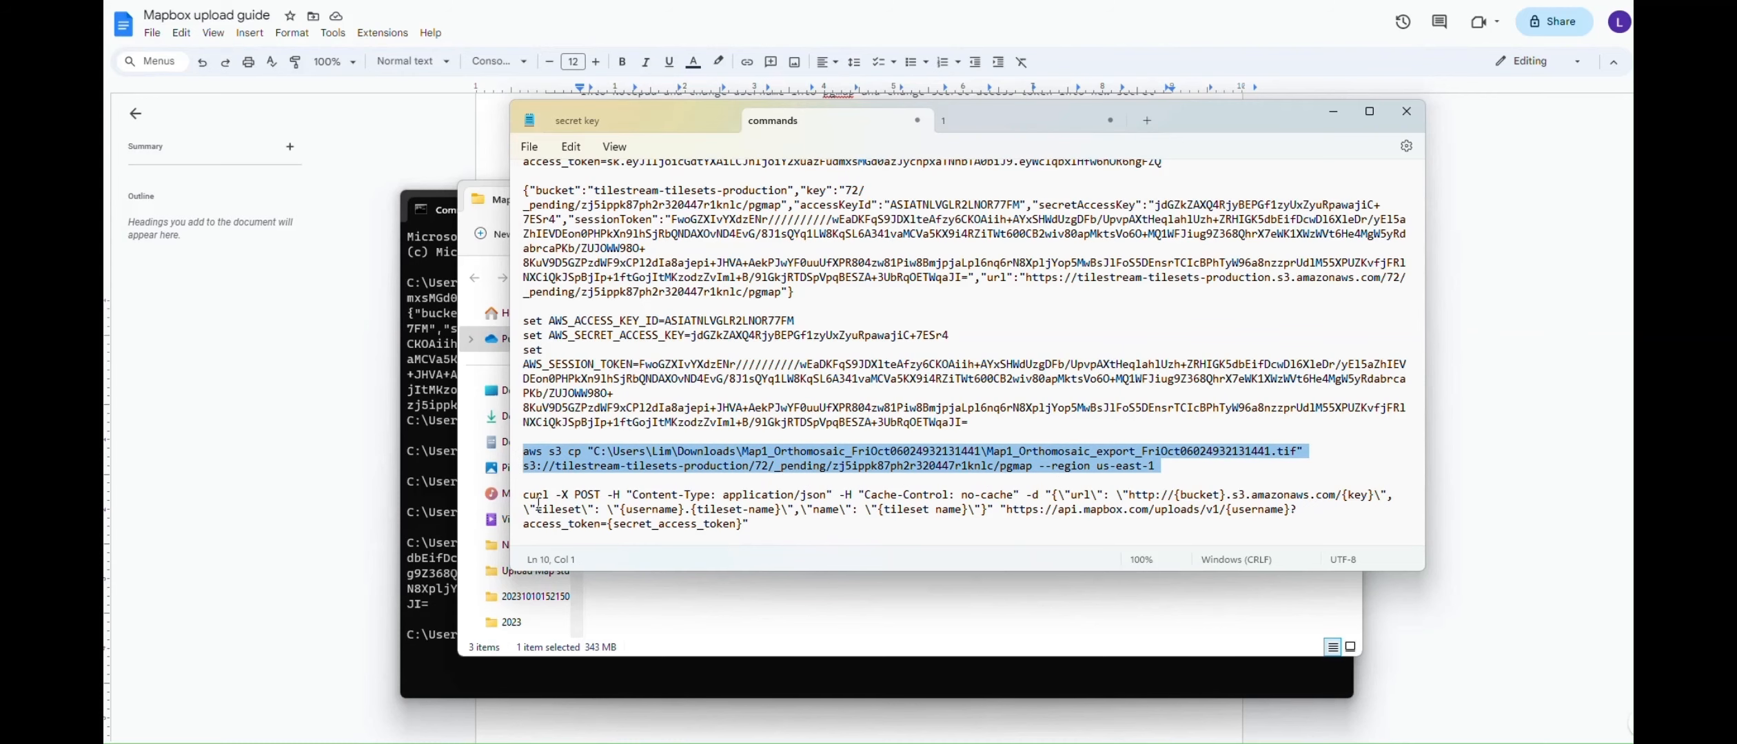
pyautogui.click(444, 634)
pyautogui.hotkey('ctrl', 'v')
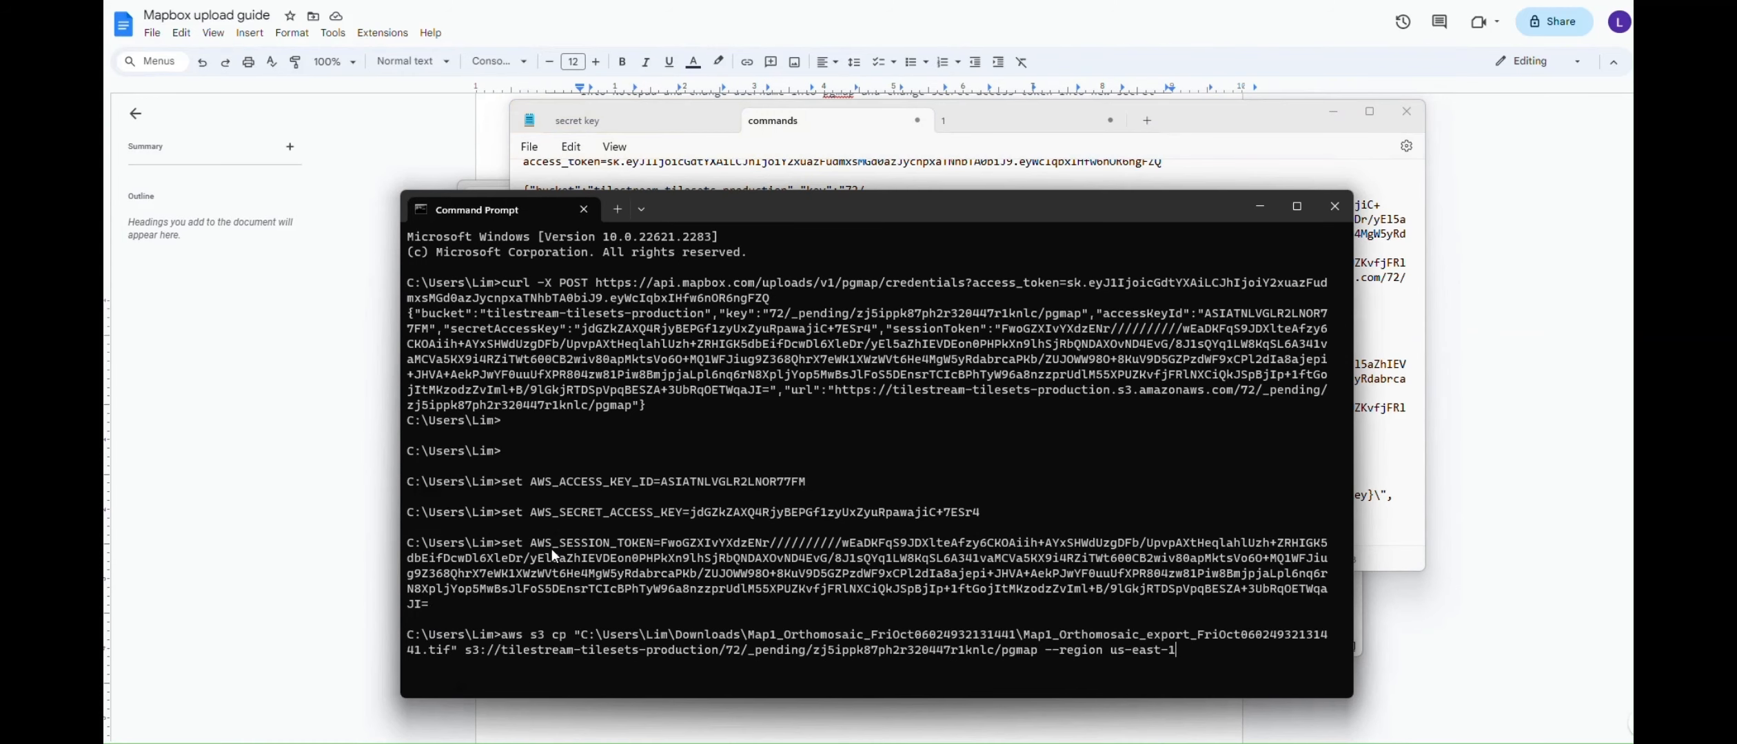
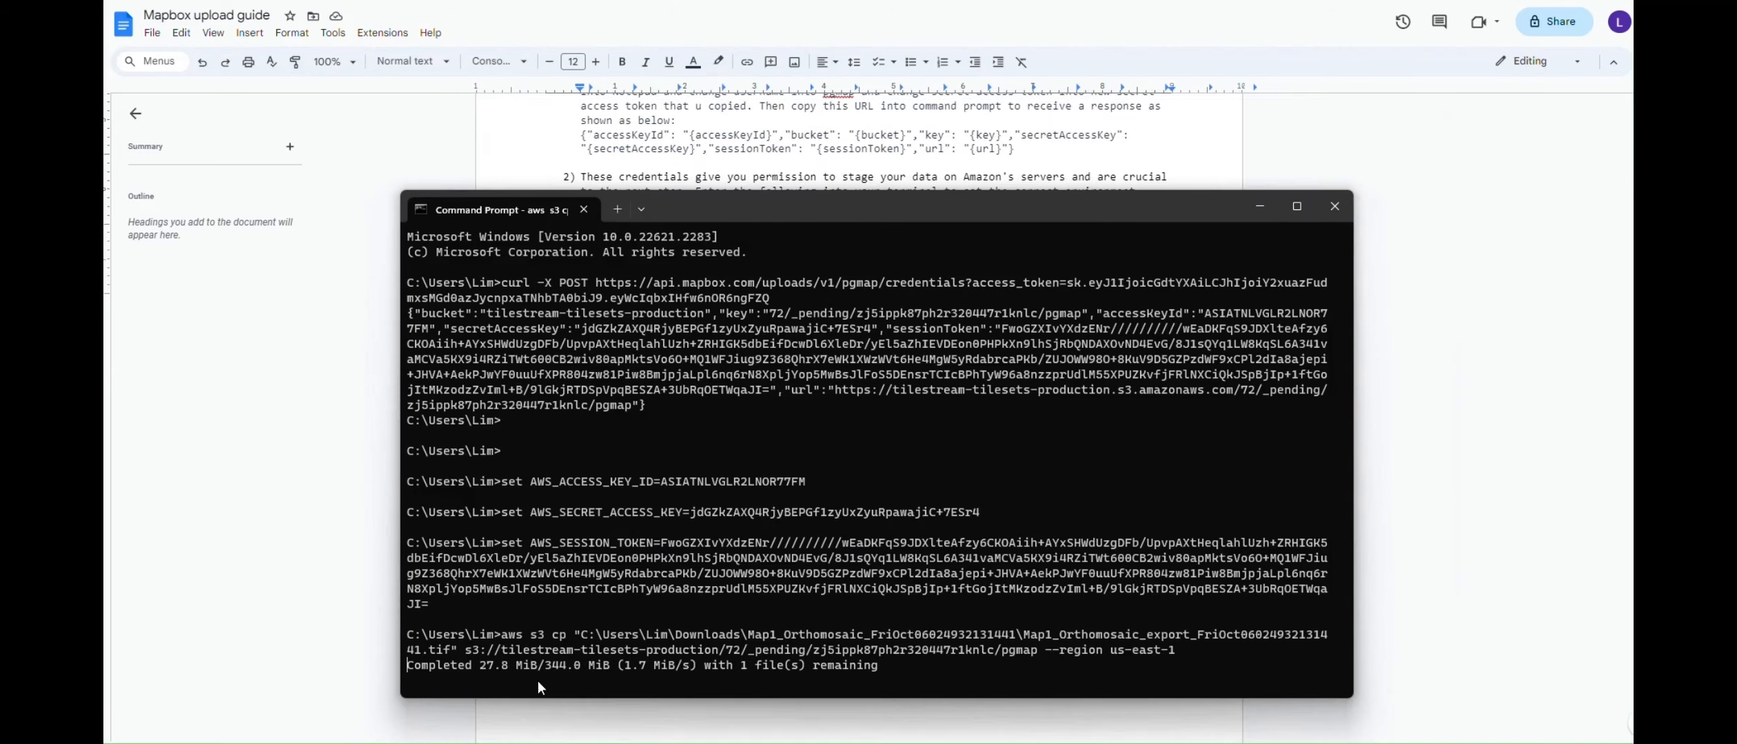
# Leave the orthomosaic S3 upload running and switch to the Notepad commands notes
pyautogui.hotkey('alt', 'Tab')
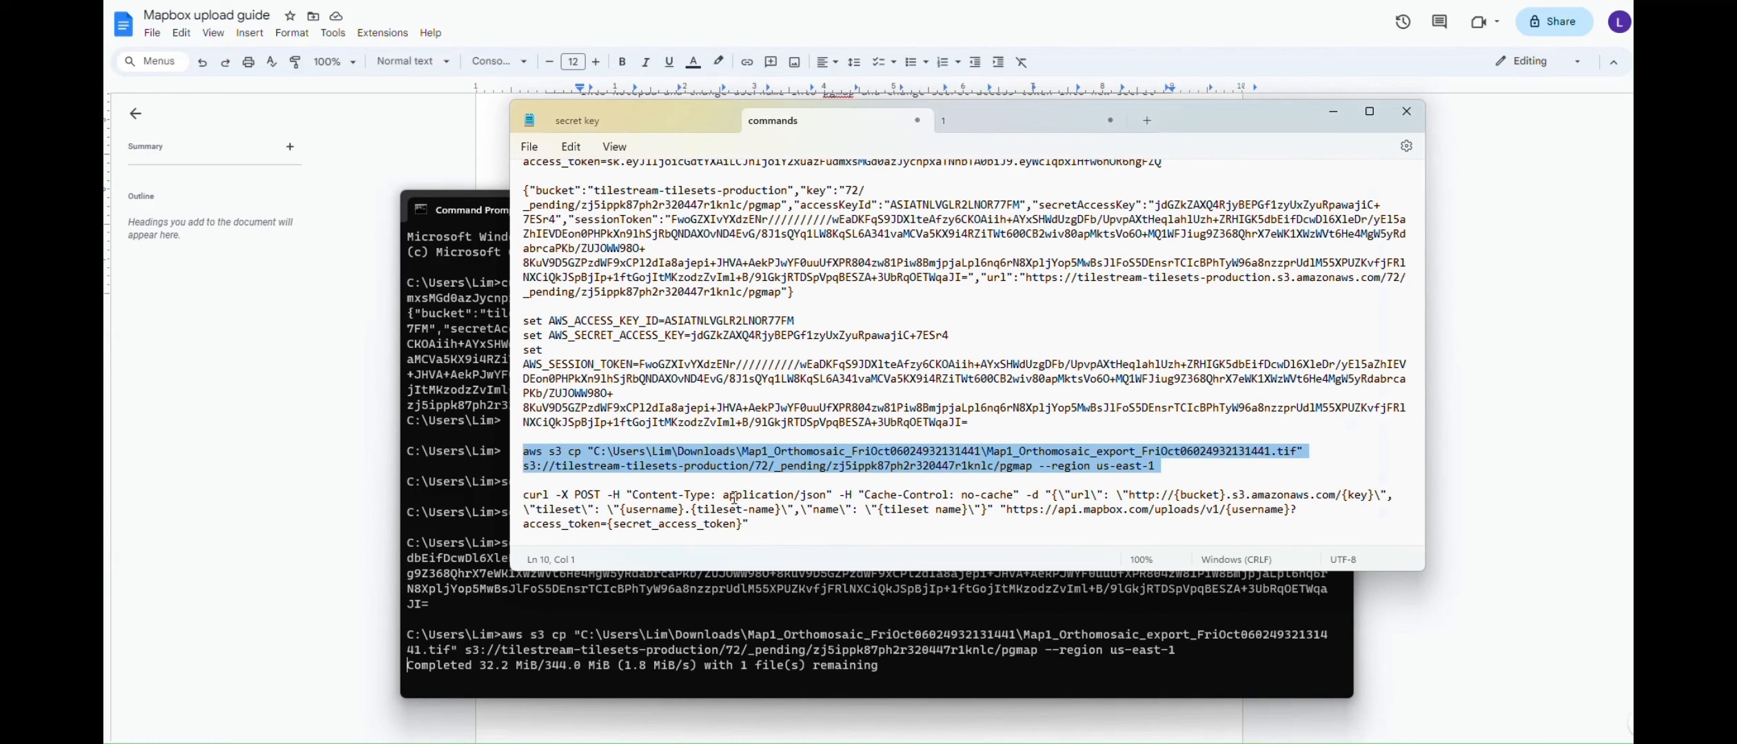
# Replace {bucket} in the curl command with the bucket name from the credentials response
pyautogui.click(821, 530)
pyautogui.scroll(-1, 821, 510)
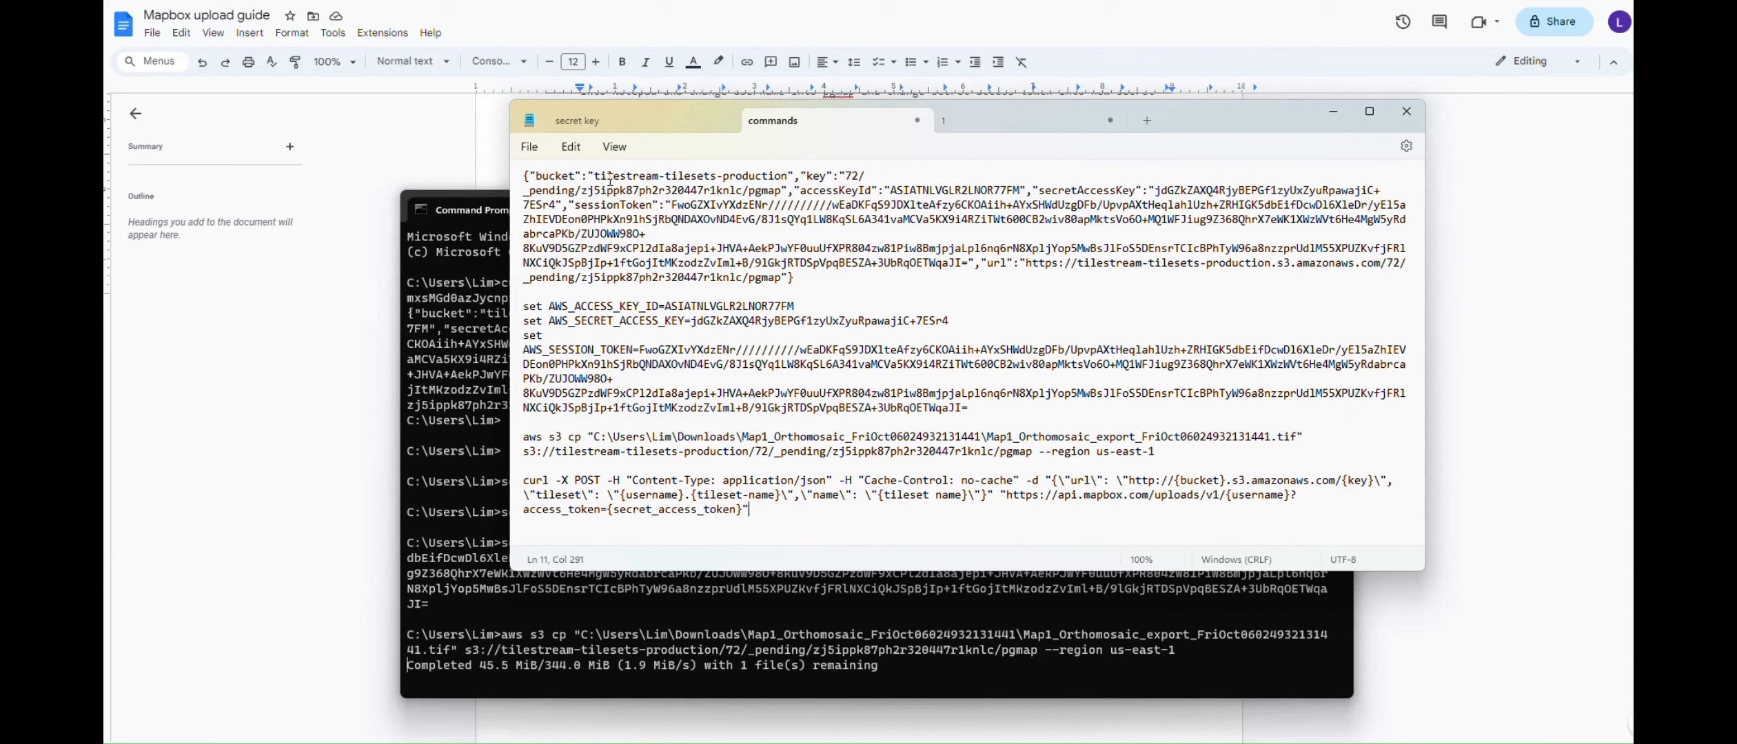
pyautogui.moveTo(594, 177); pyautogui.dragTo(790, 178)
pyautogui.hotkey('ctrl', 'c')
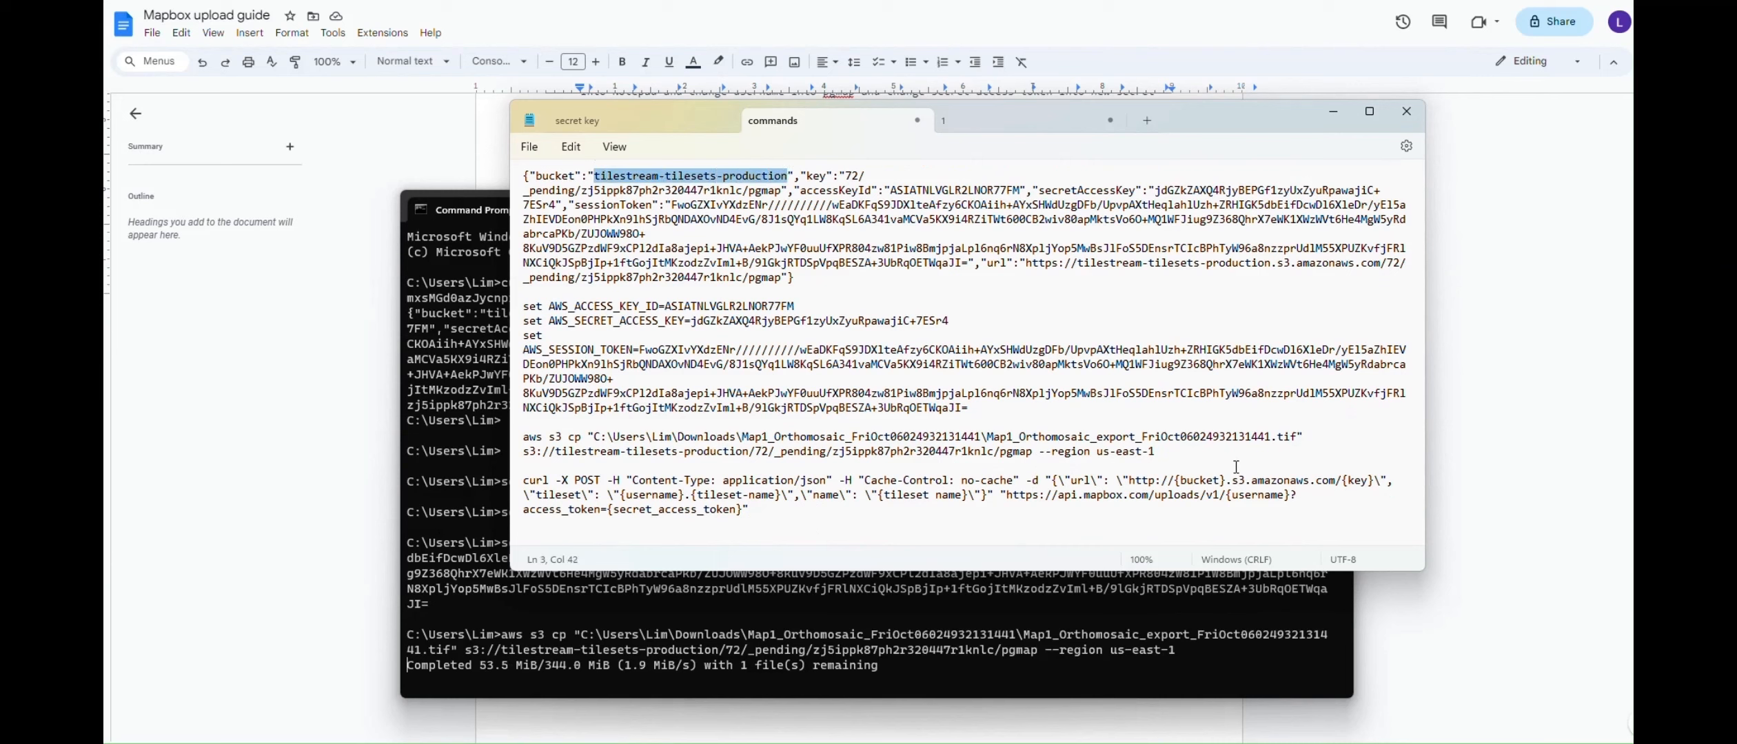
pyautogui.moveTo(1175, 480); pyautogui.dragTo(1227, 486)
pyautogui.hotkey('ctrl', 'v')
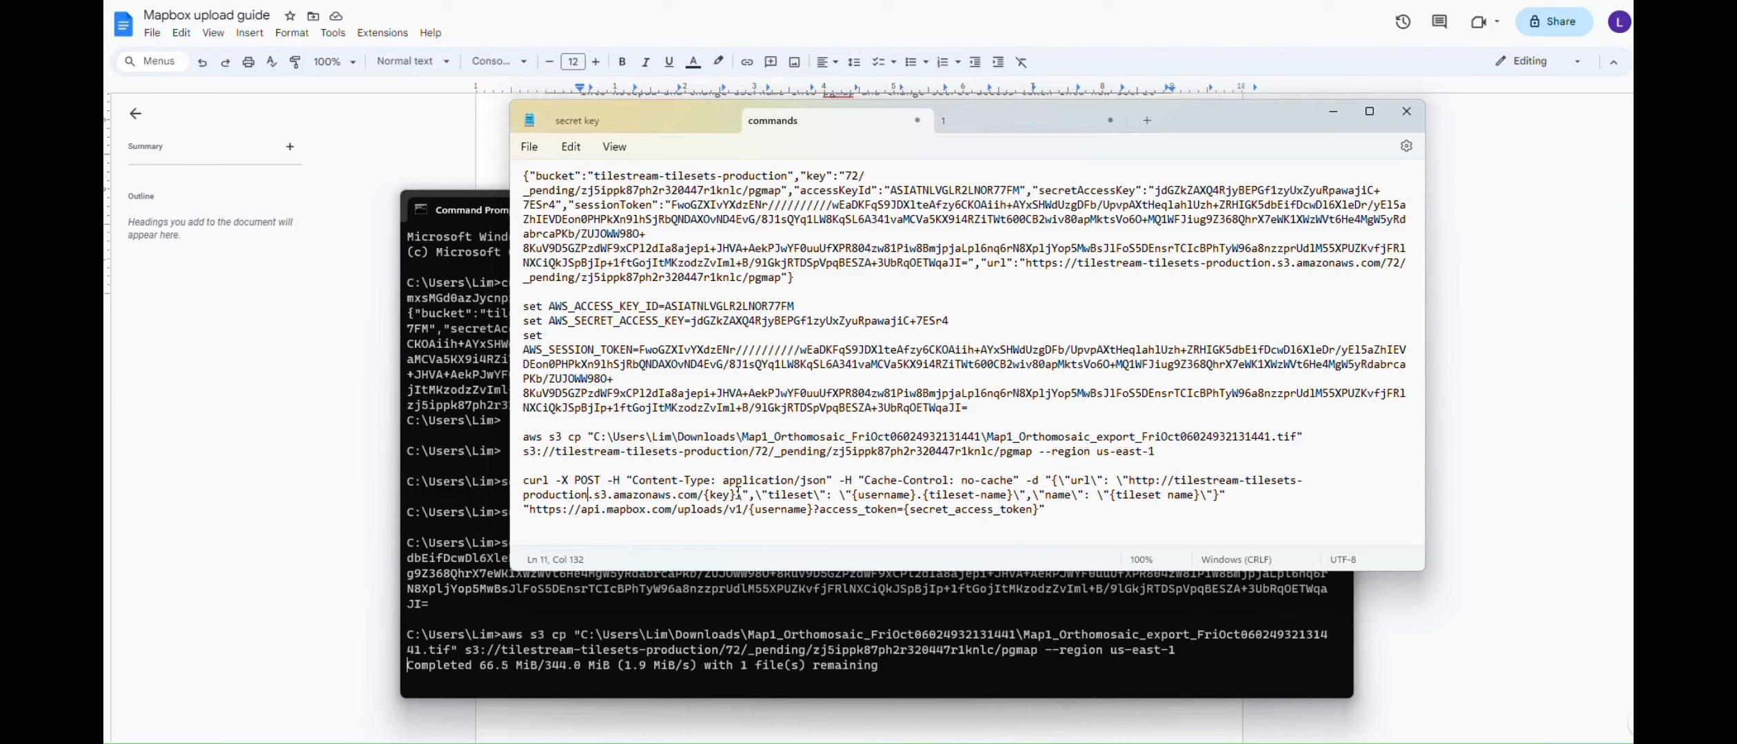
# Replace {key} with the staging key path and {username} with pgmap
pyautogui.moveTo(845, 177); pyautogui.dragTo(781, 191)
pyautogui.hotkey('ctrl', 'c')
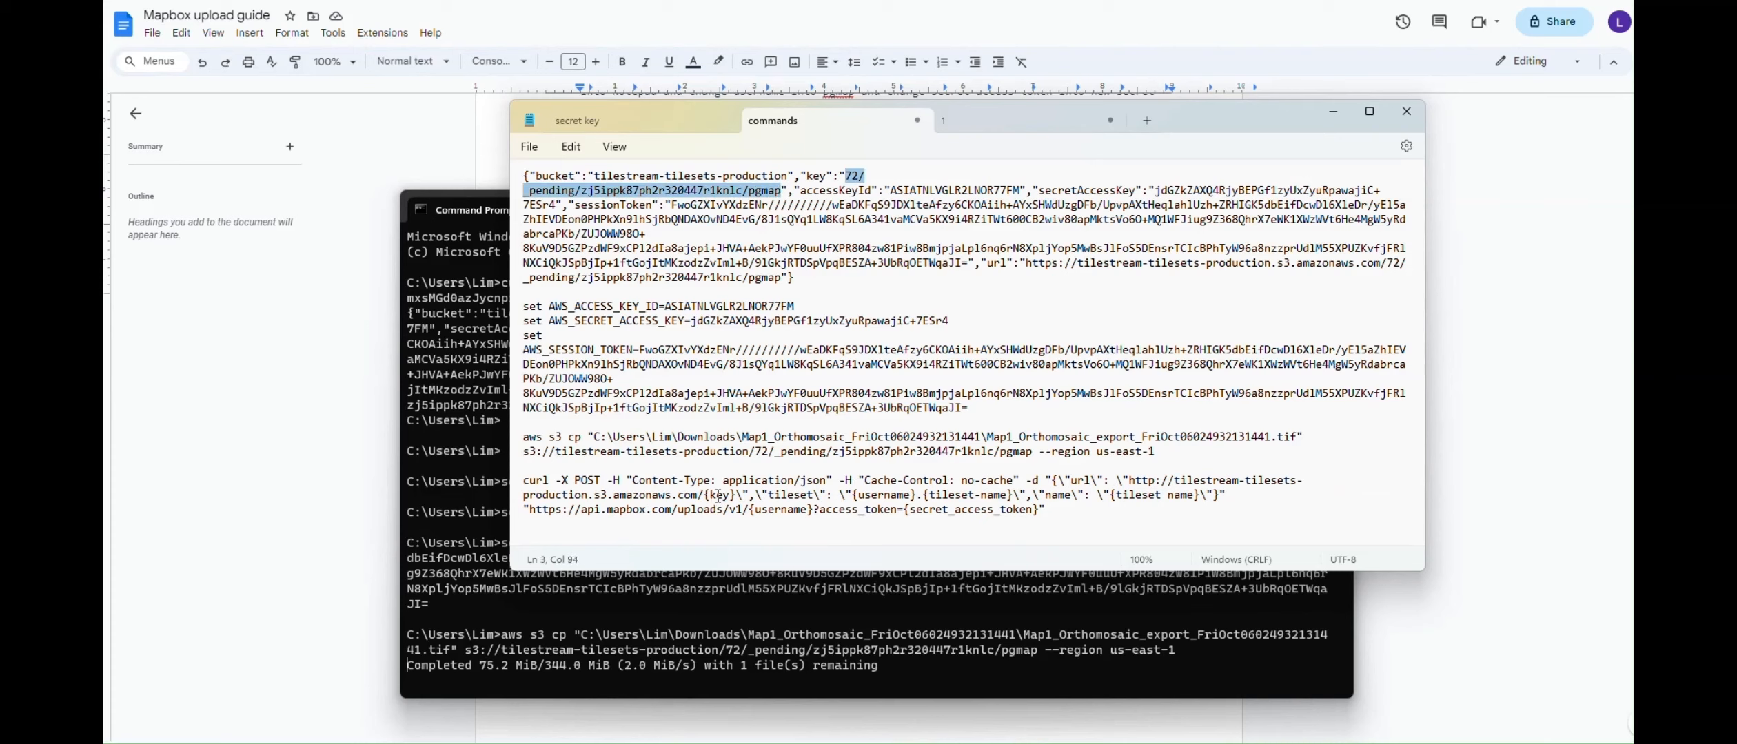
pyautogui.moveTo(703, 495); pyautogui.dragTo(736, 494)
pyautogui.hotkey('ctrl', 'v')
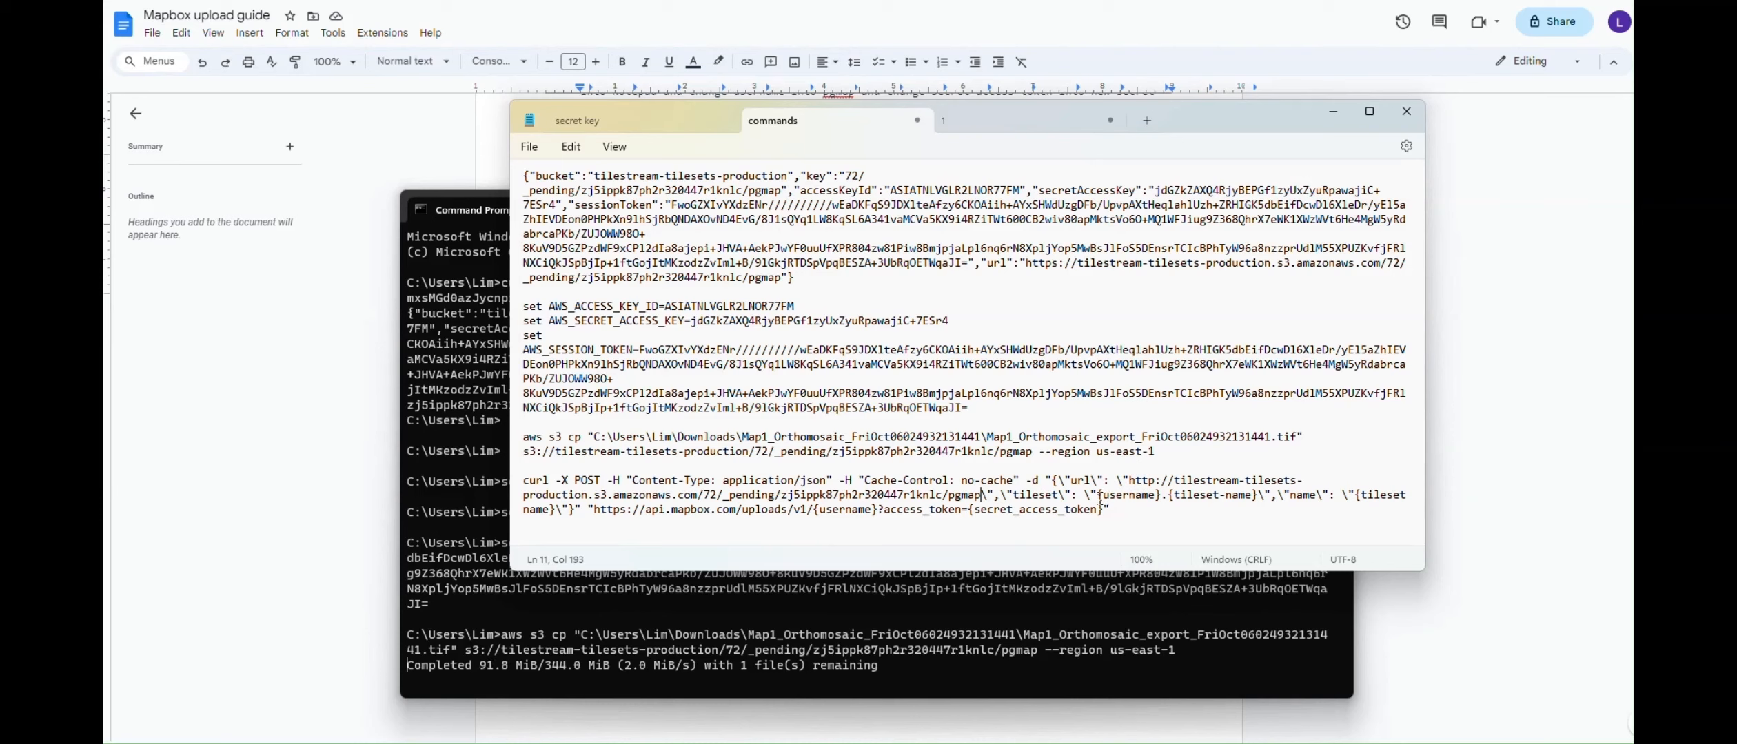
pyautogui.moveTo(1098, 495); pyautogui.dragTo(1164, 499)
pyautogui.write('pgmap')
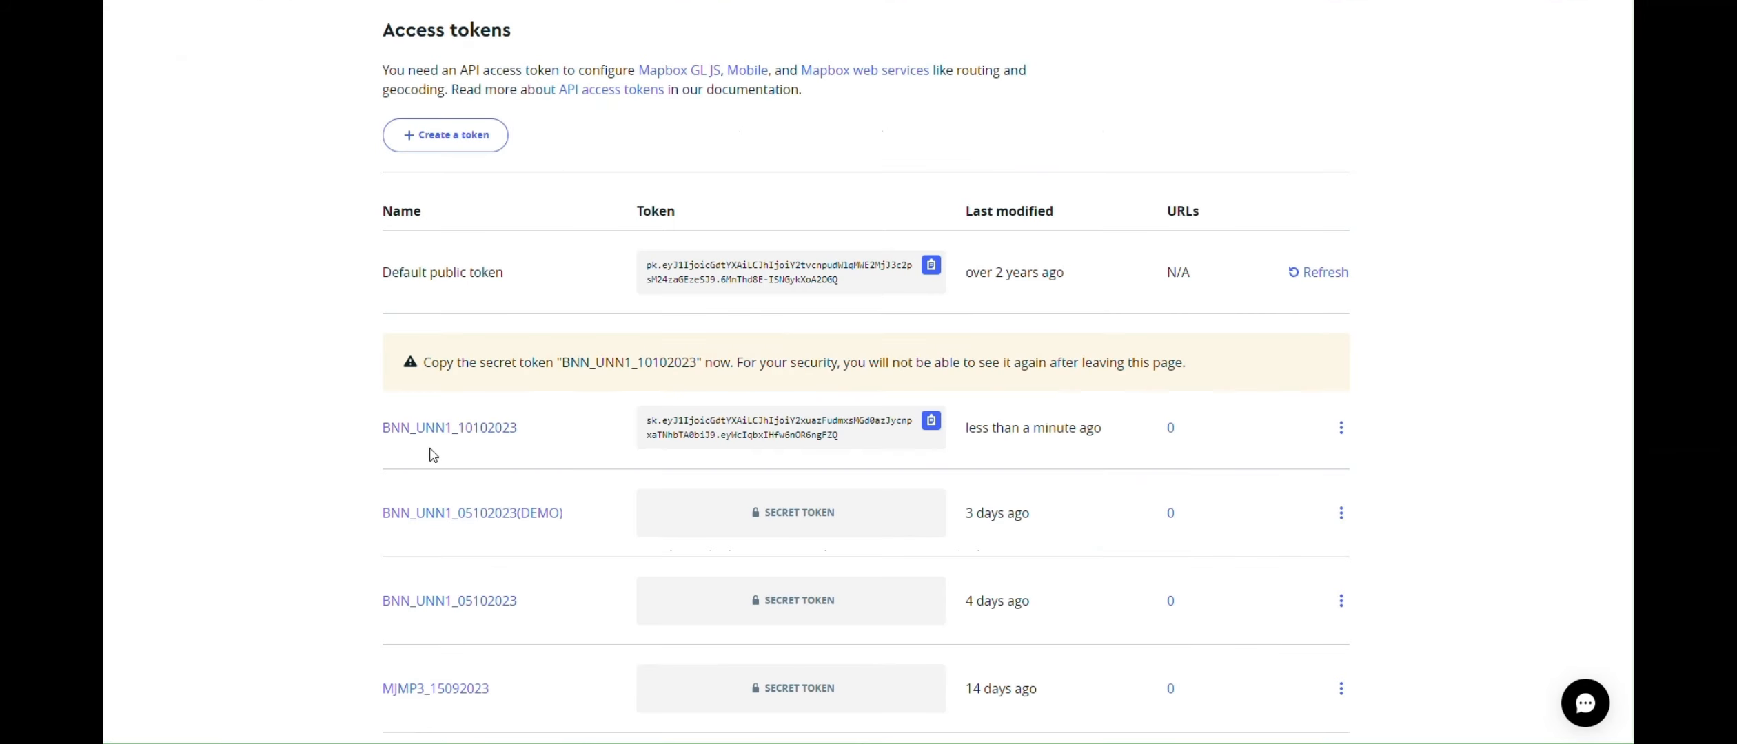
# Select the new secret token name BNN_UNN1_10102023 on the Access tokens page
pyautogui.moveTo(478, 439)
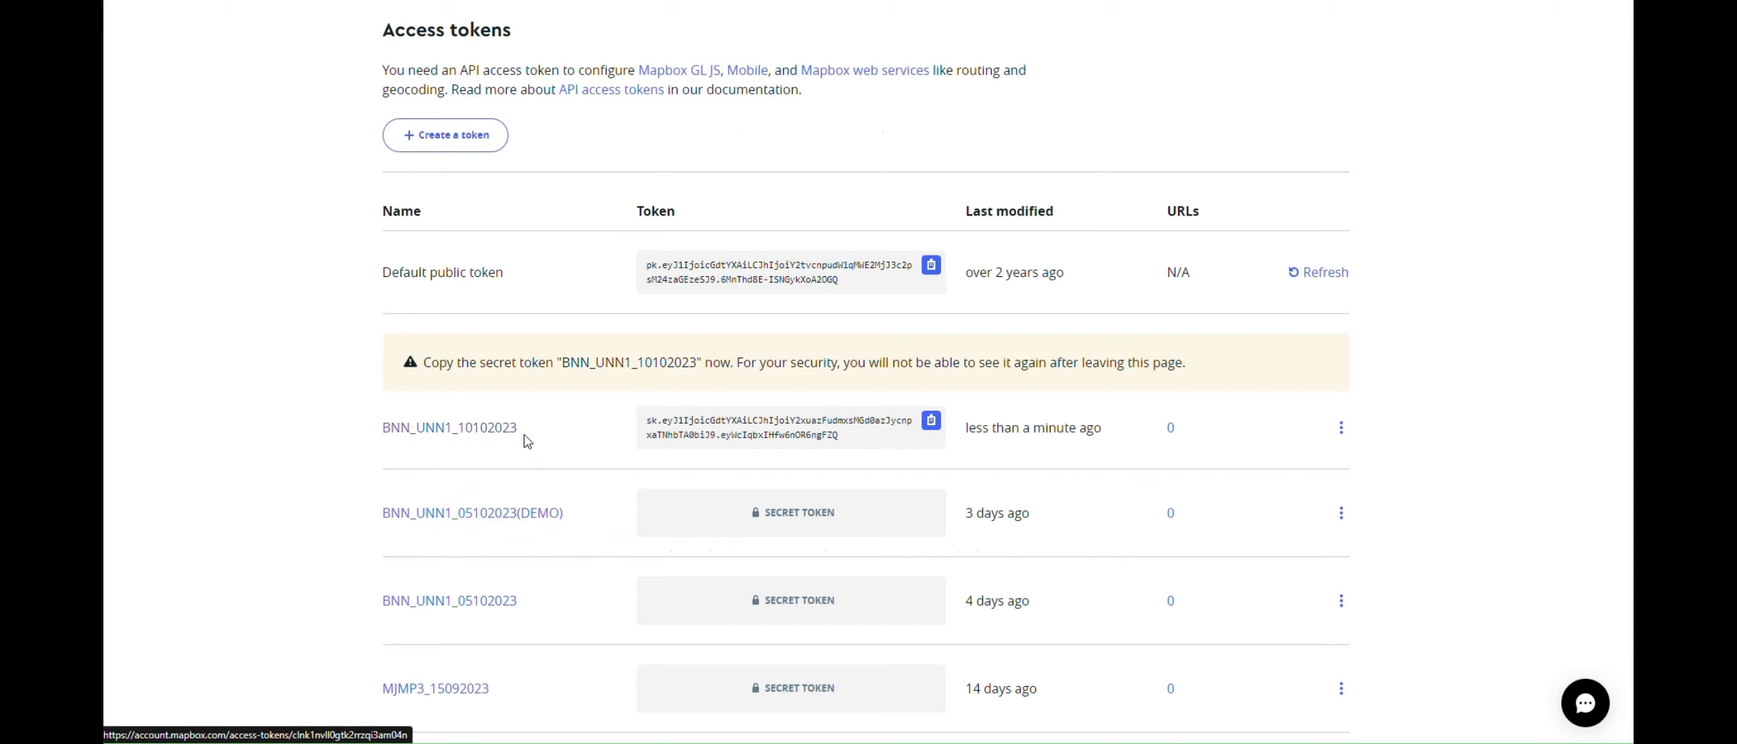
pyautogui.moveTo(521, 433); pyautogui.dragTo(384, 439)
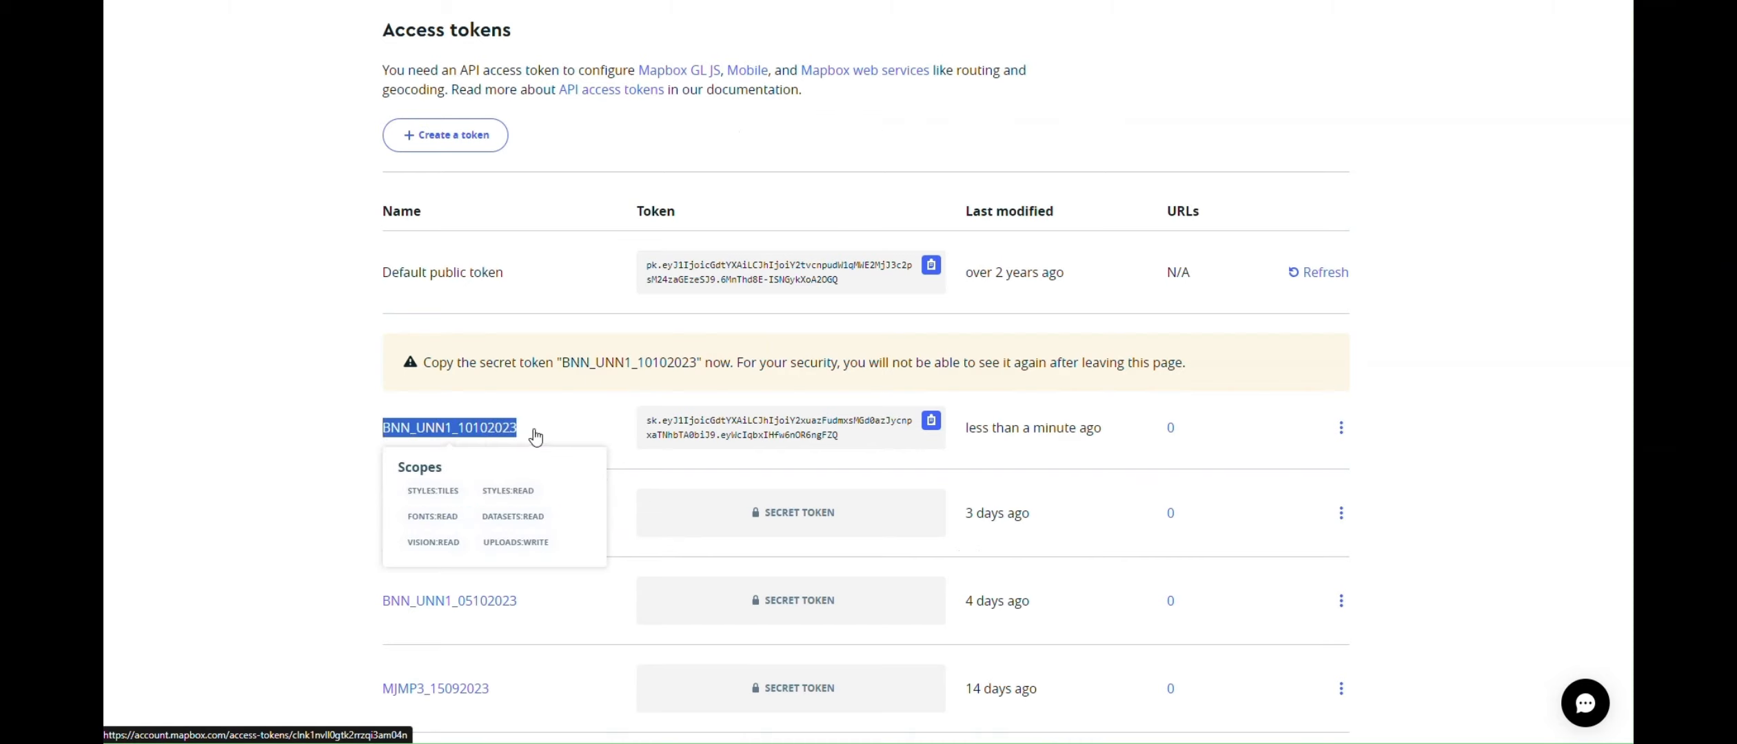
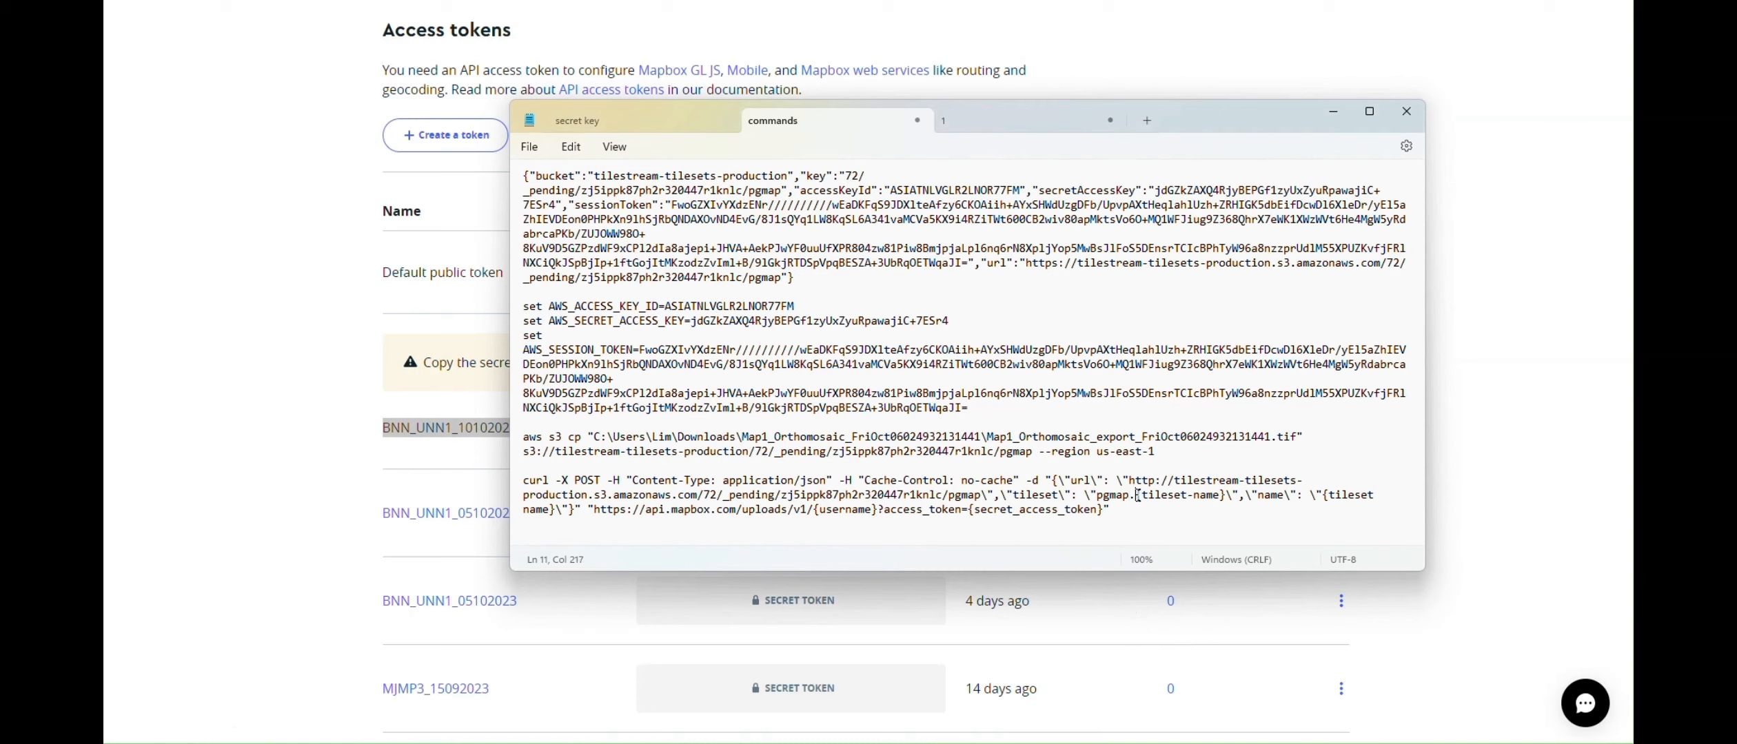
# Fill the curl line's tileset and name placeholders with BNN_UNN1_10102023, and the username with pgmap
pyautogui.moveTo(1137, 495); pyautogui.dragTo(1225, 502)
pyautogui.write('BNN_UNN1_10102023')
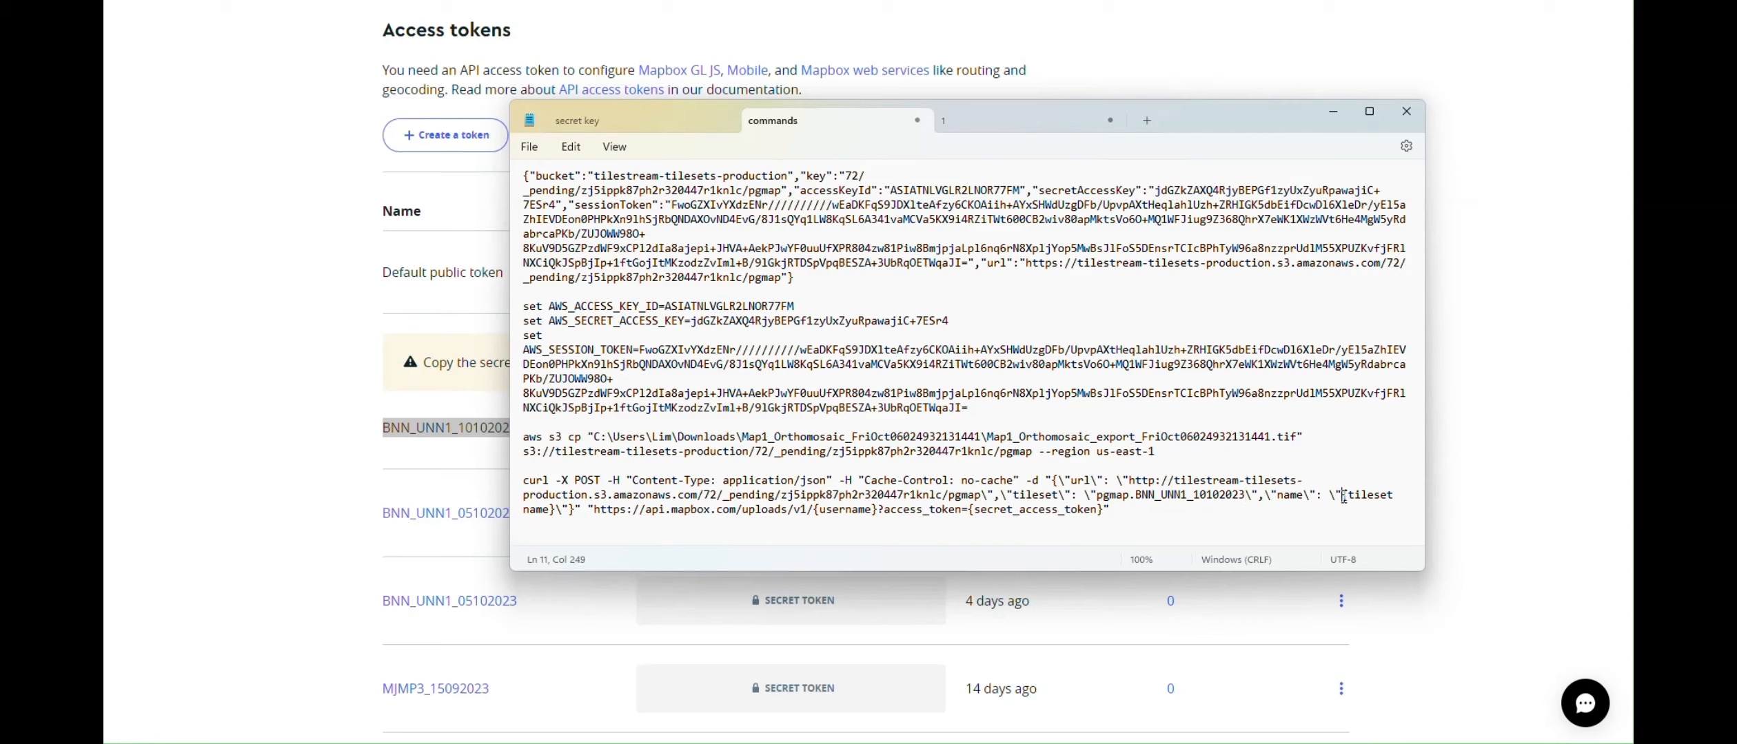
pyautogui.moveTo(1343, 496); pyautogui.dragTo(1240, 521)
pyautogui.moveTo(557, 516); pyautogui.dragTo(553, 510)
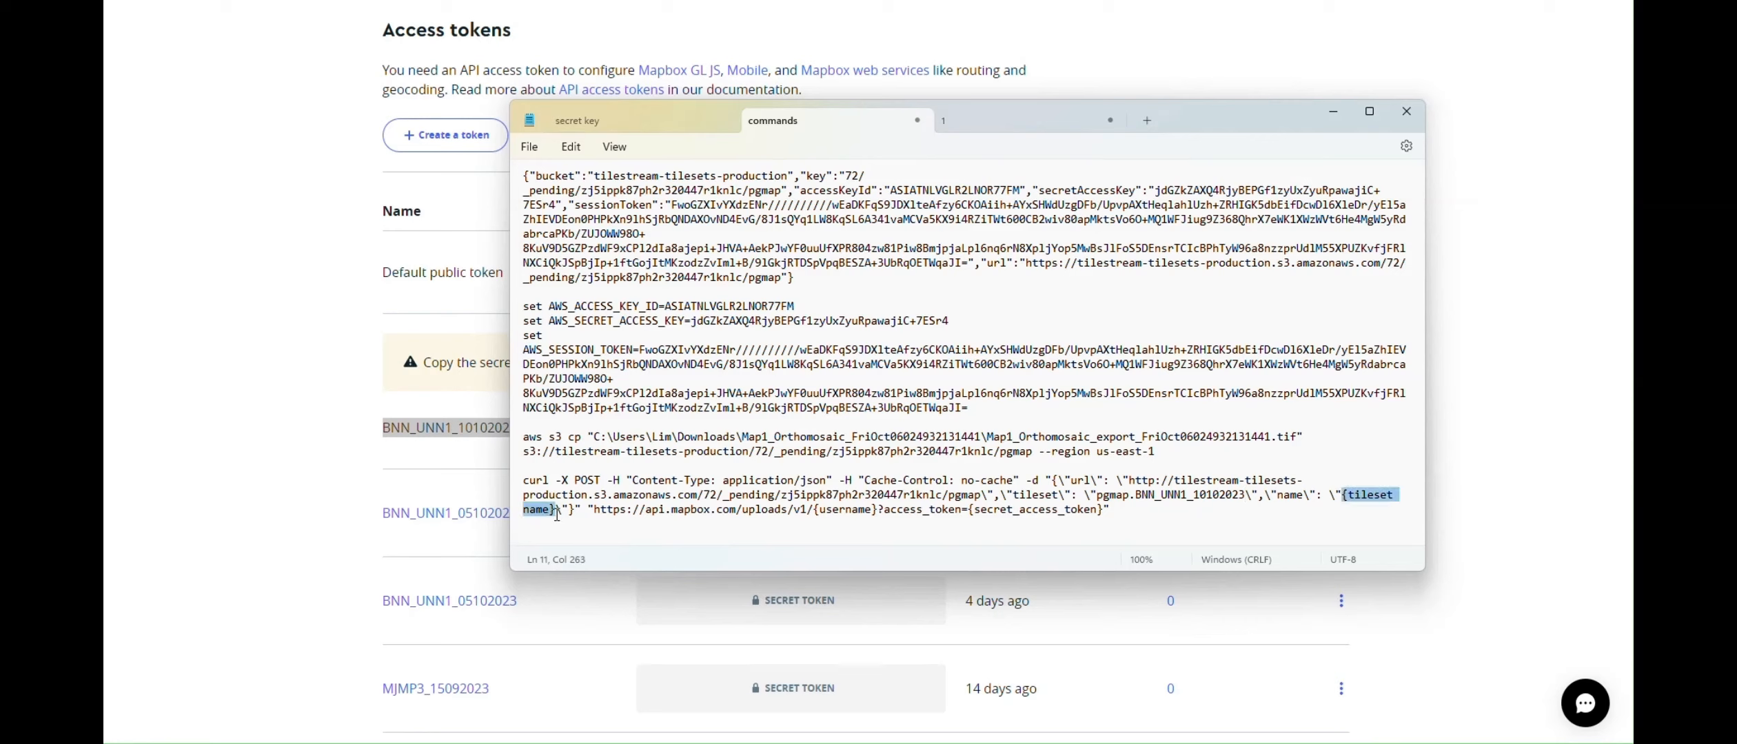
pyautogui.write('BNN_UNN1_10102023')
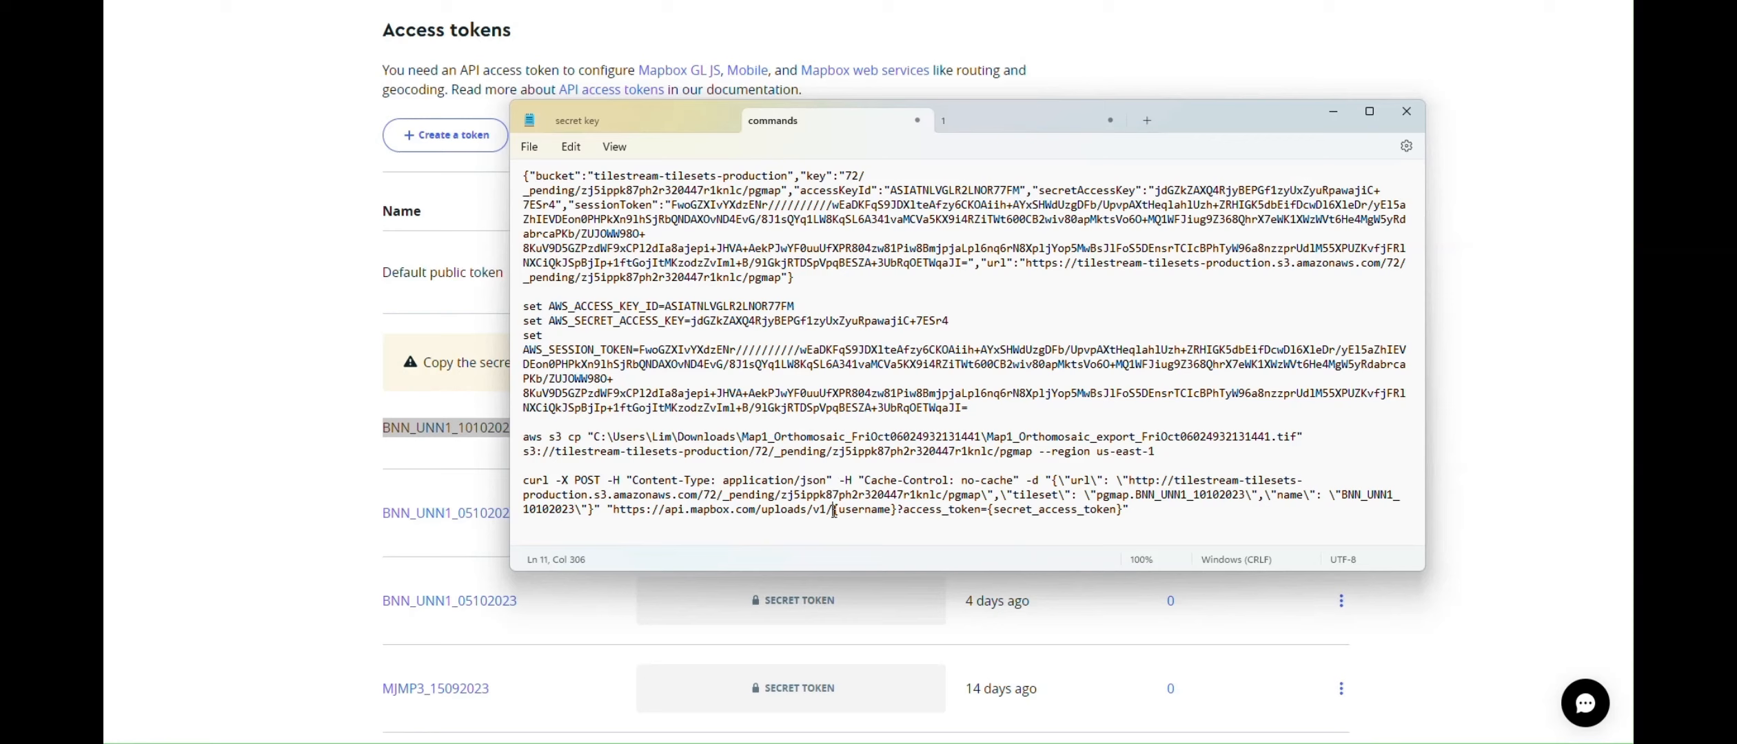
pyautogui.moveTo(834, 510); pyautogui.dragTo(899, 510)
pyautogui.write('pgmap')
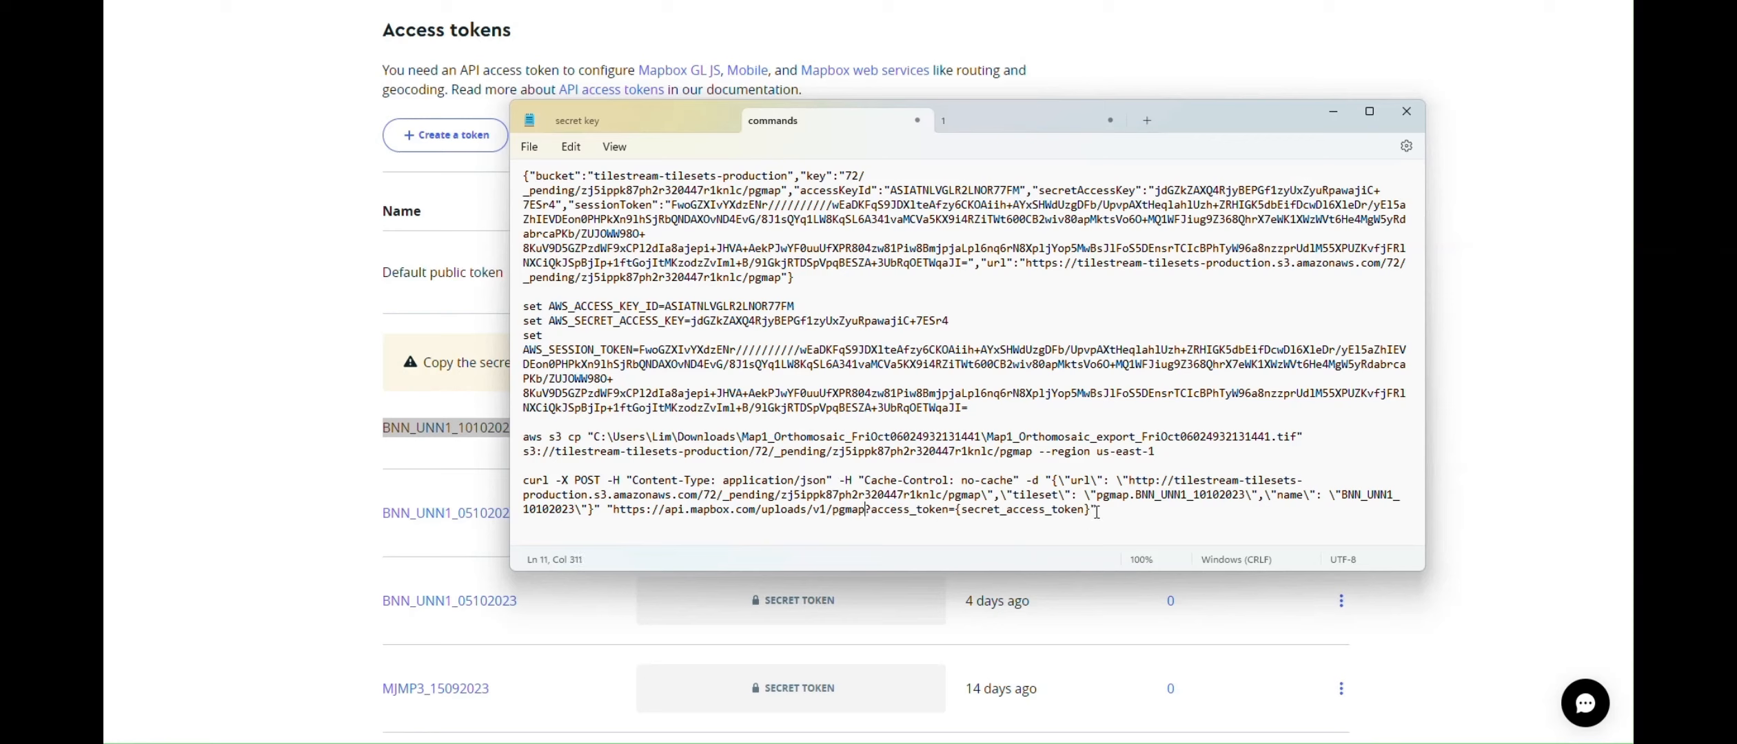
# Paste the secret token from the other note over the curl command's access token placeholder
pyautogui.scroll(2, 798, 208)
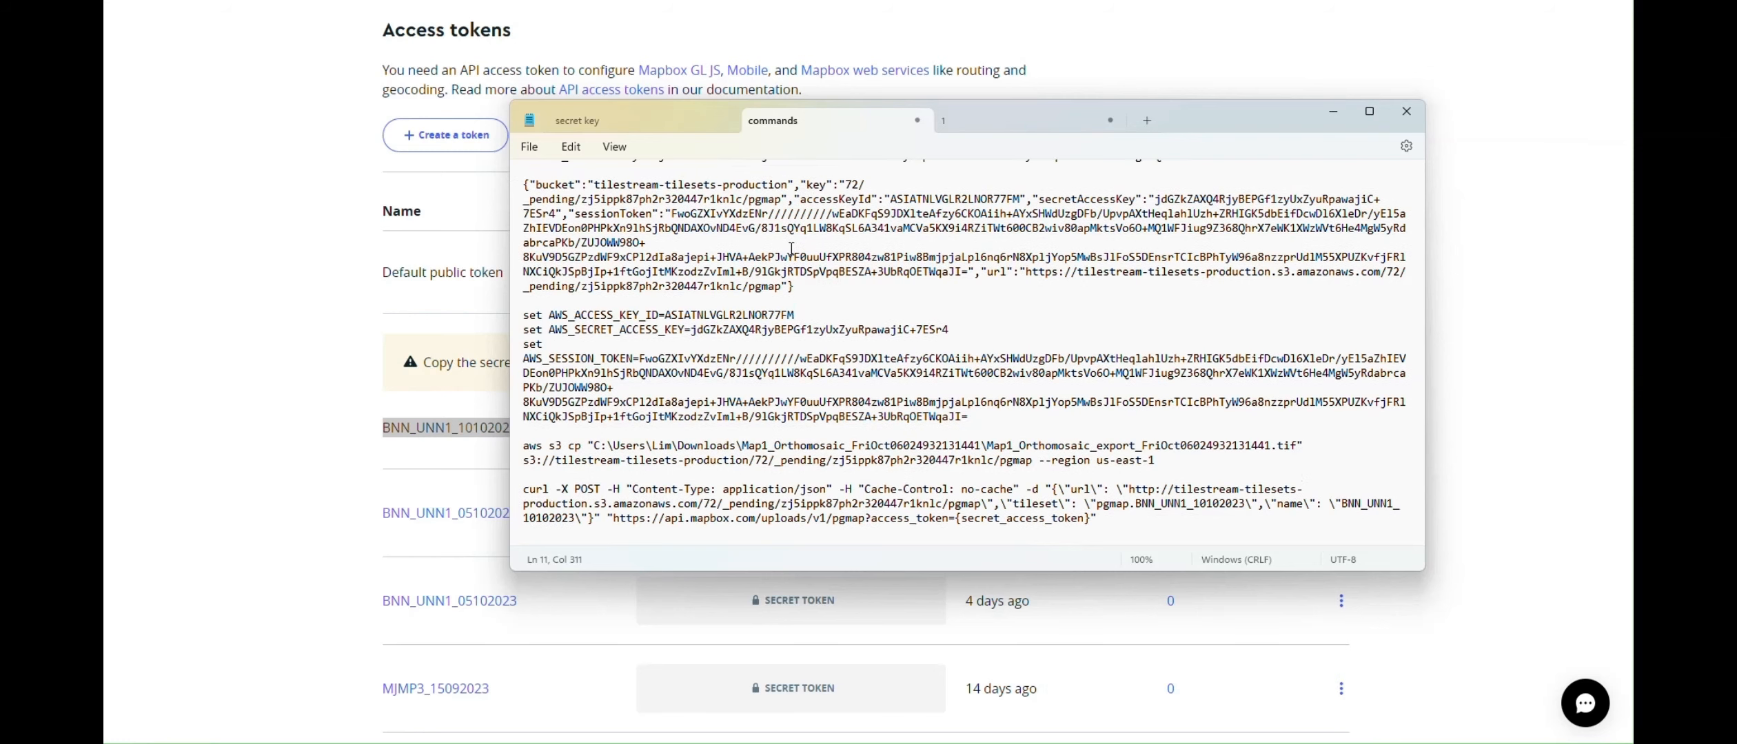
pyautogui.click(1006, 126)
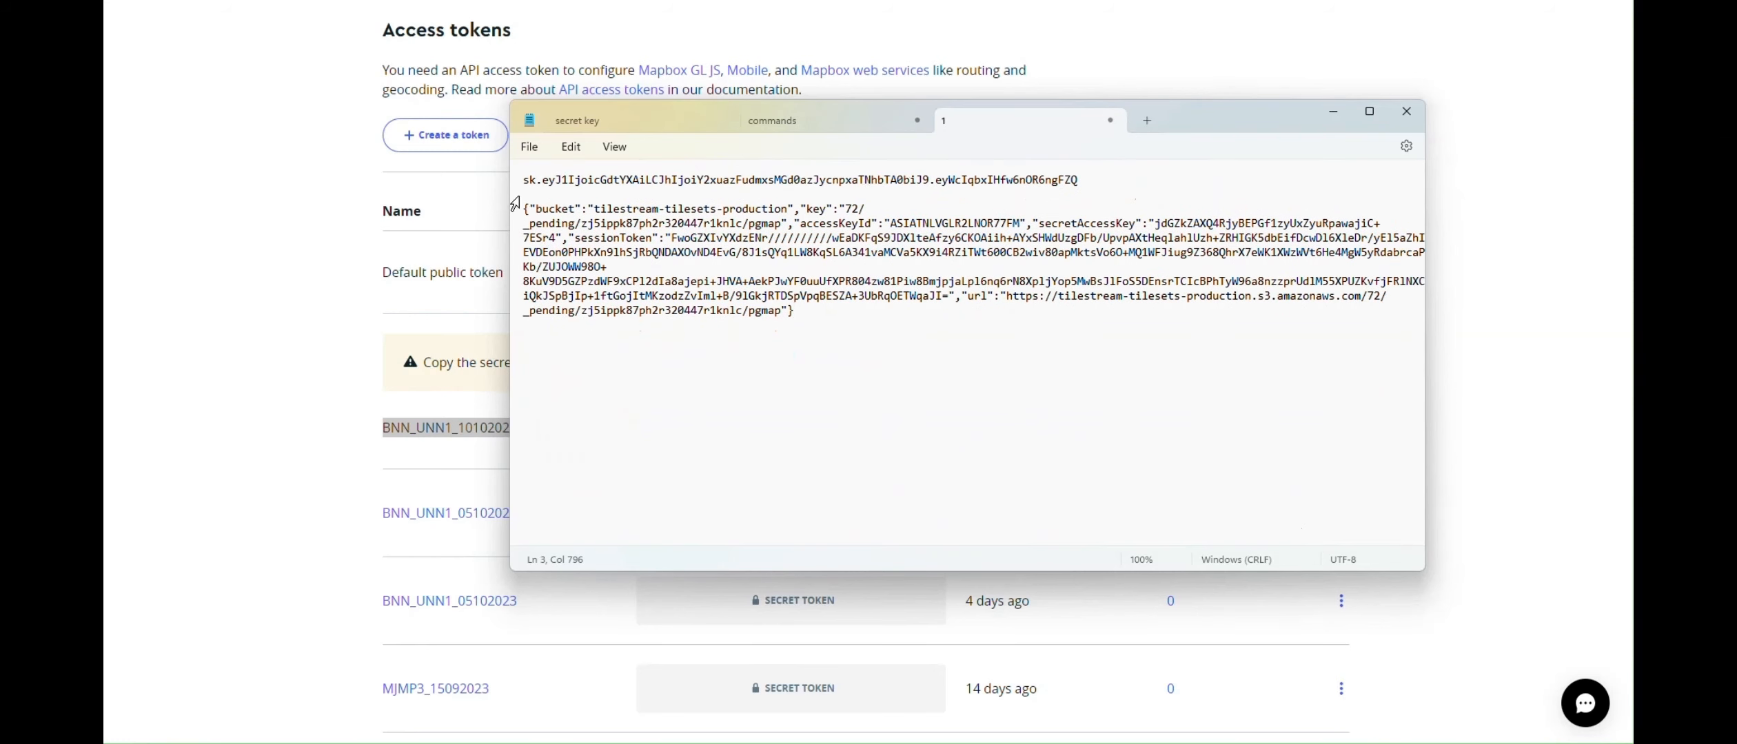
pyautogui.moveTo(524, 180); pyautogui.dragTo(514, 194)
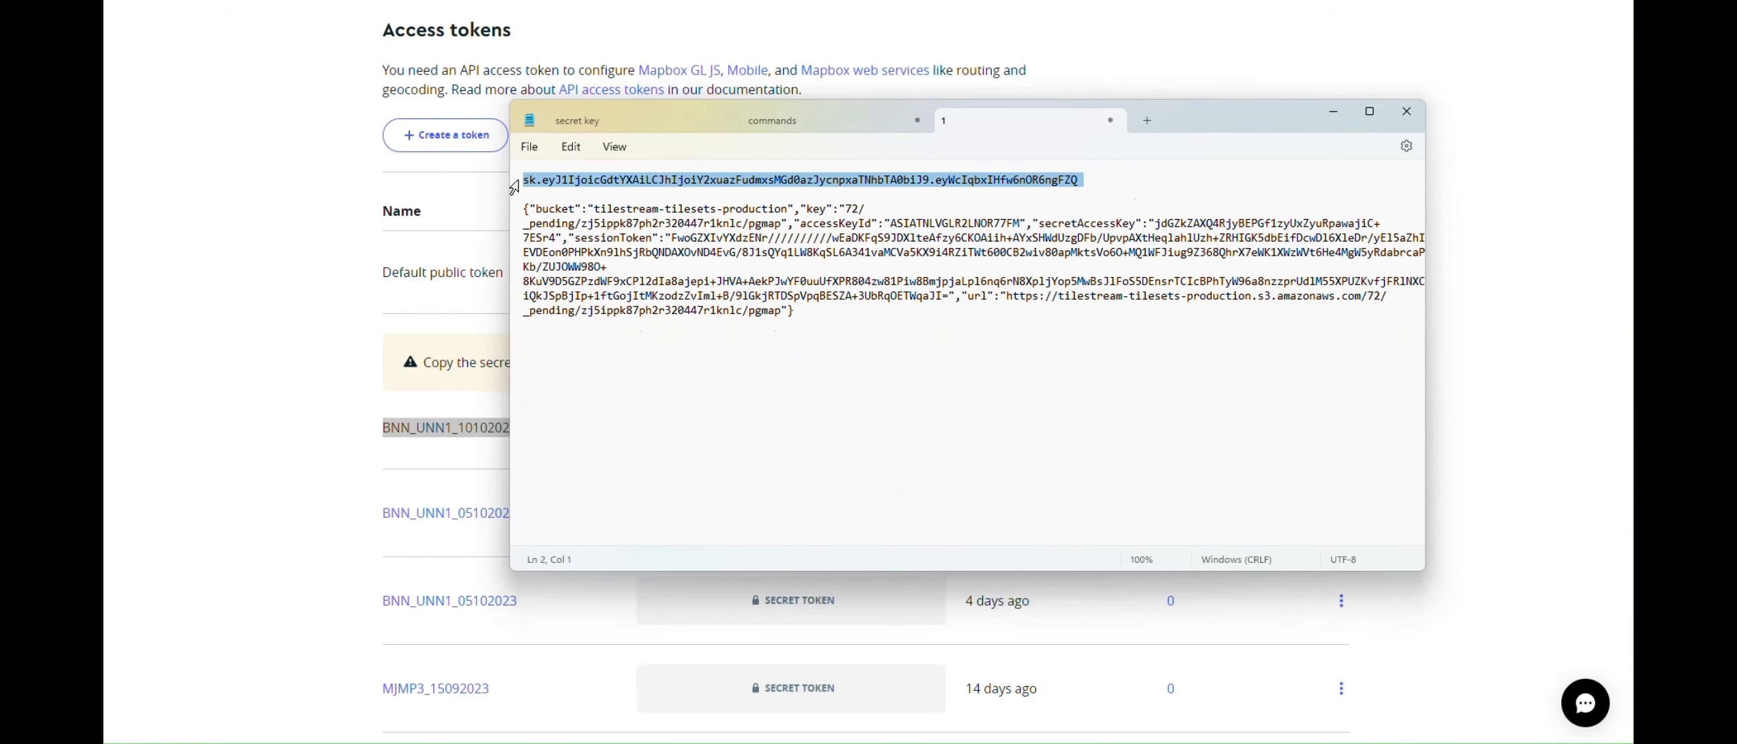
pyautogui.click(842, 129)
pyautogui.scroll(-1, 963, 514)
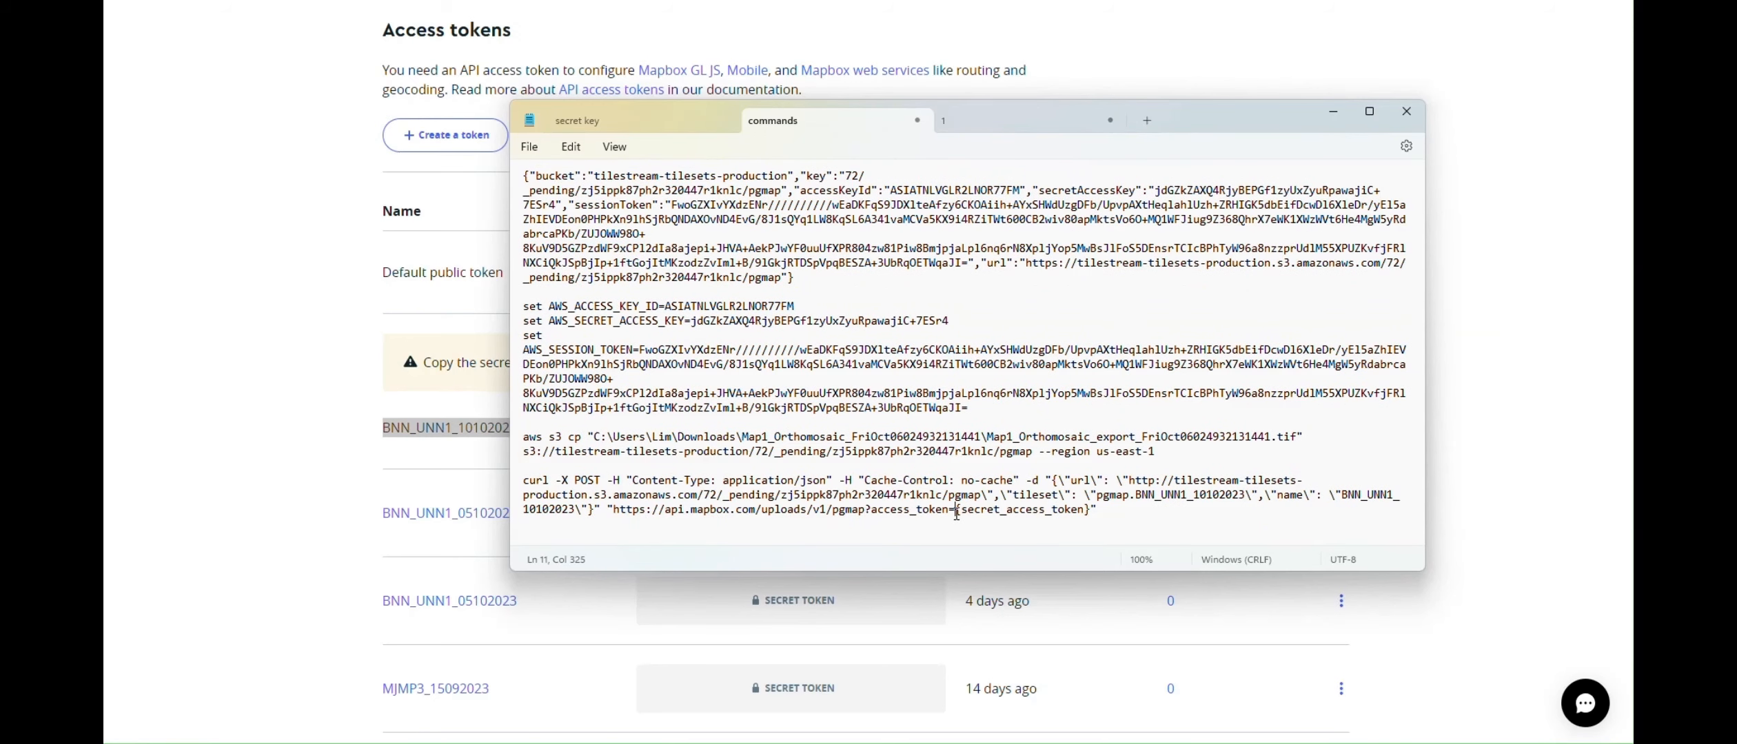
pyautogui.moveTo(956, 514); pyautogui.dragTo(1089, 512)
pyautogui.hotkey('ctrl', 'v')
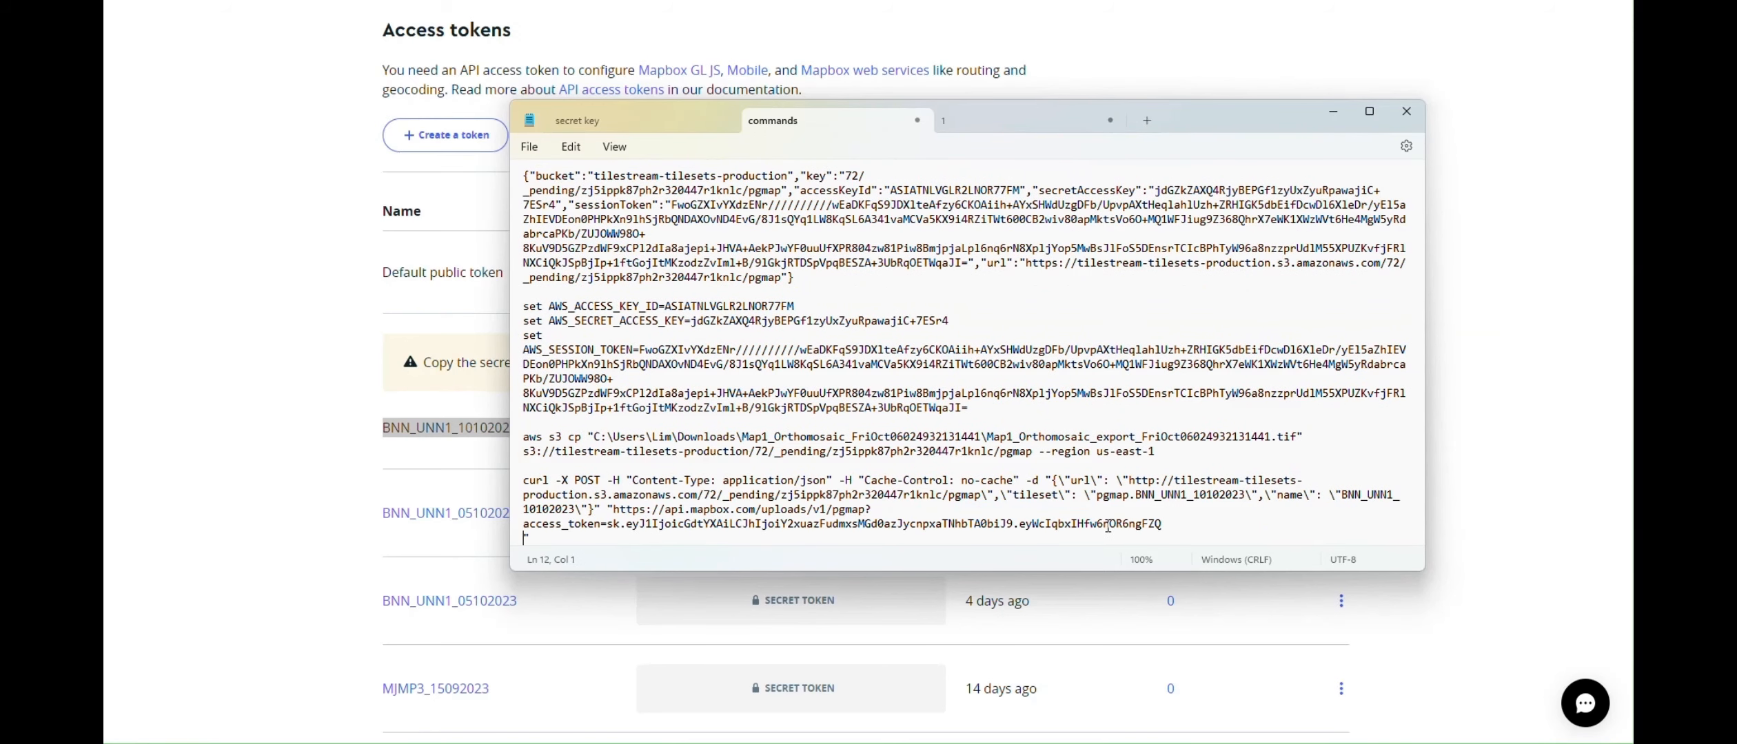
pyautogui.scroll(-1, 1110, 526)
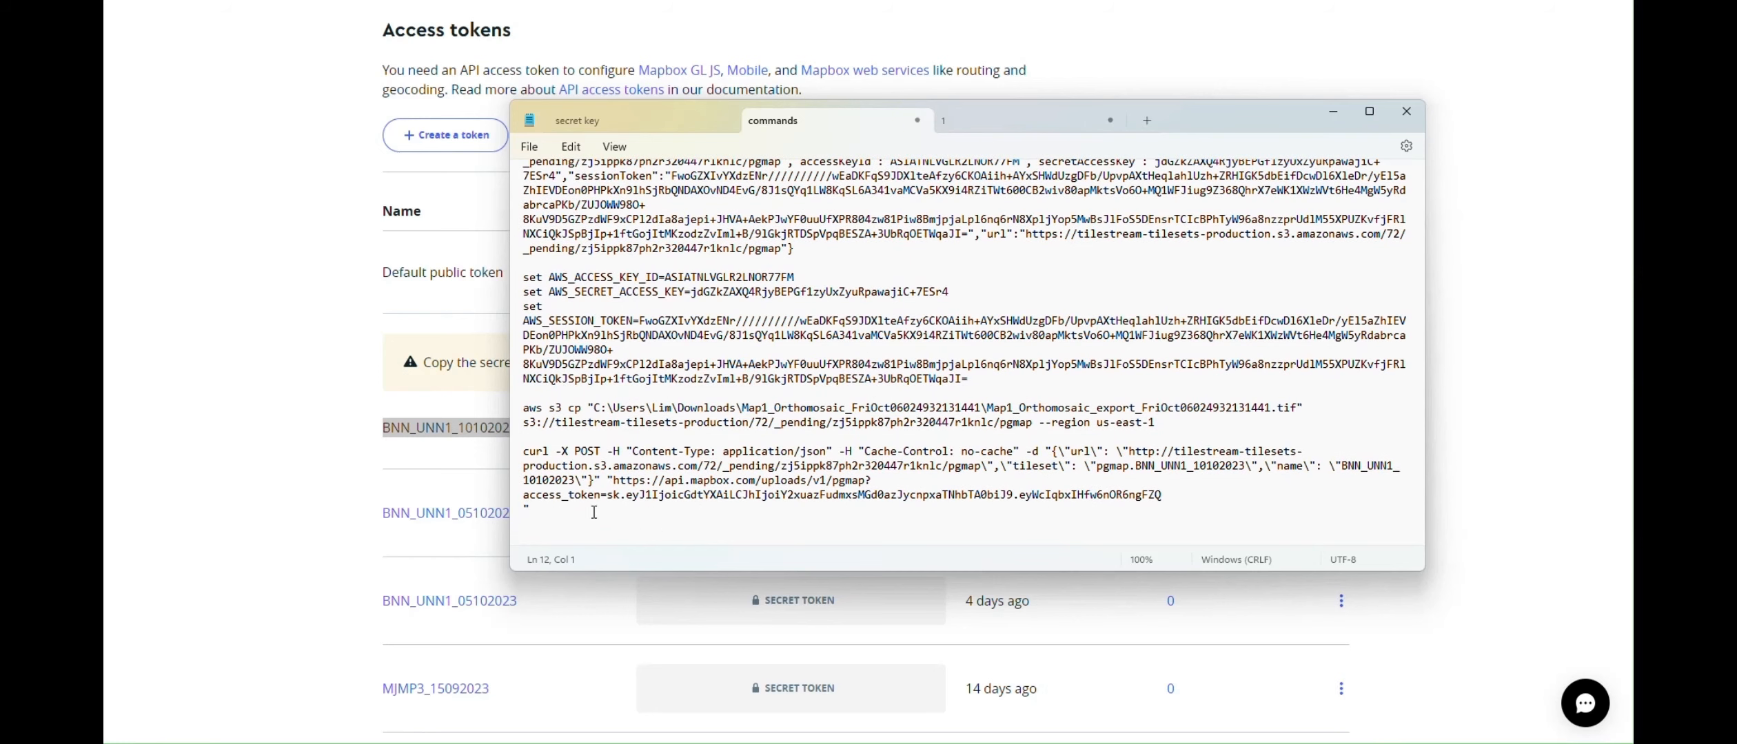
pyautogui.press('BackSpace')
# Copy the finished curl upload command from Notepad and run it in Command Prompt
pyautogui.click(519, 455)
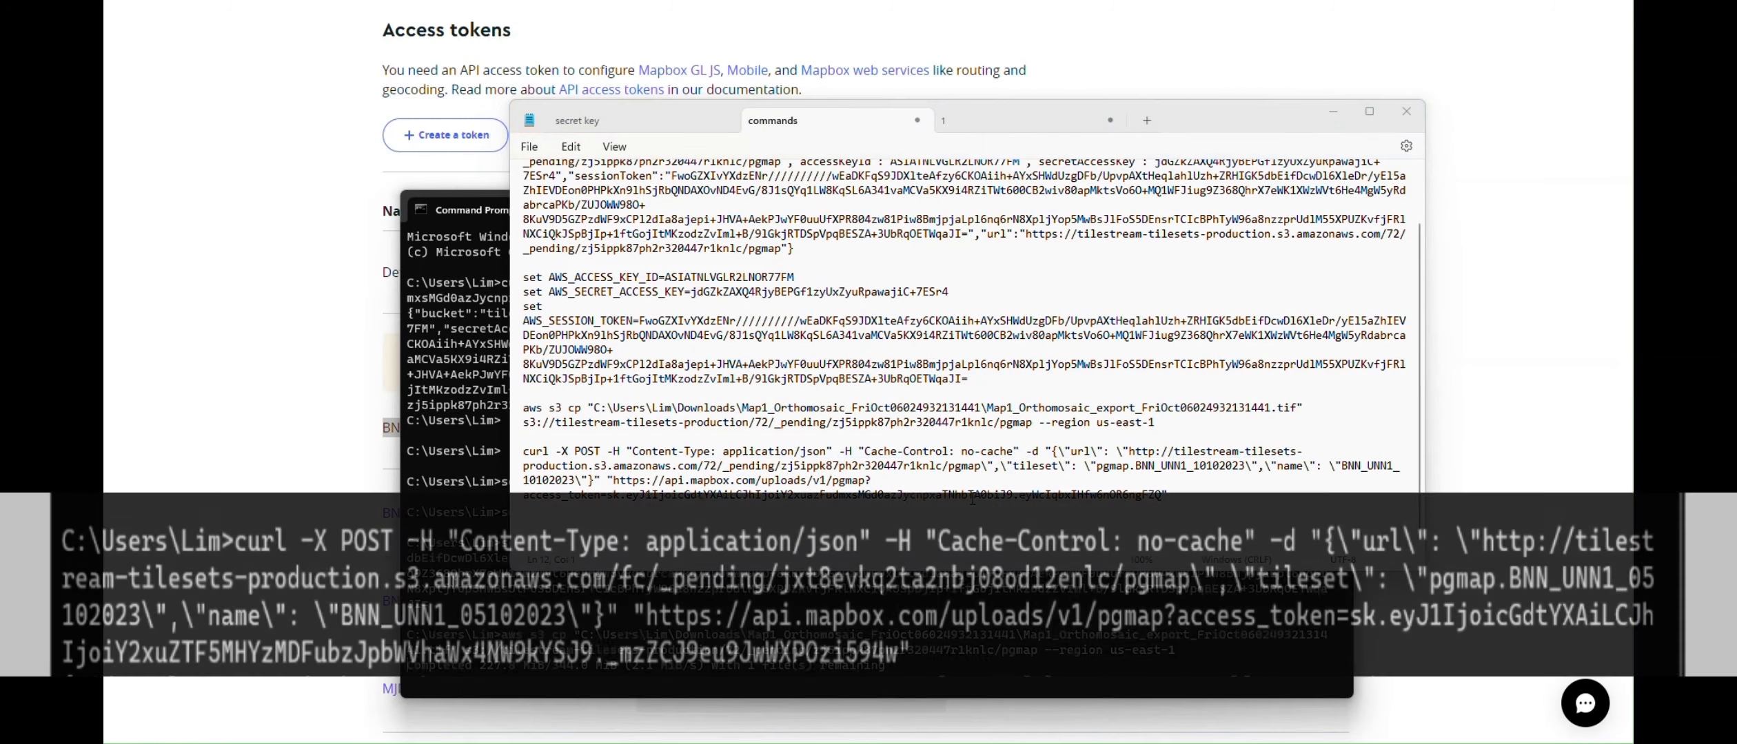
pyautogui.click(468, 678)
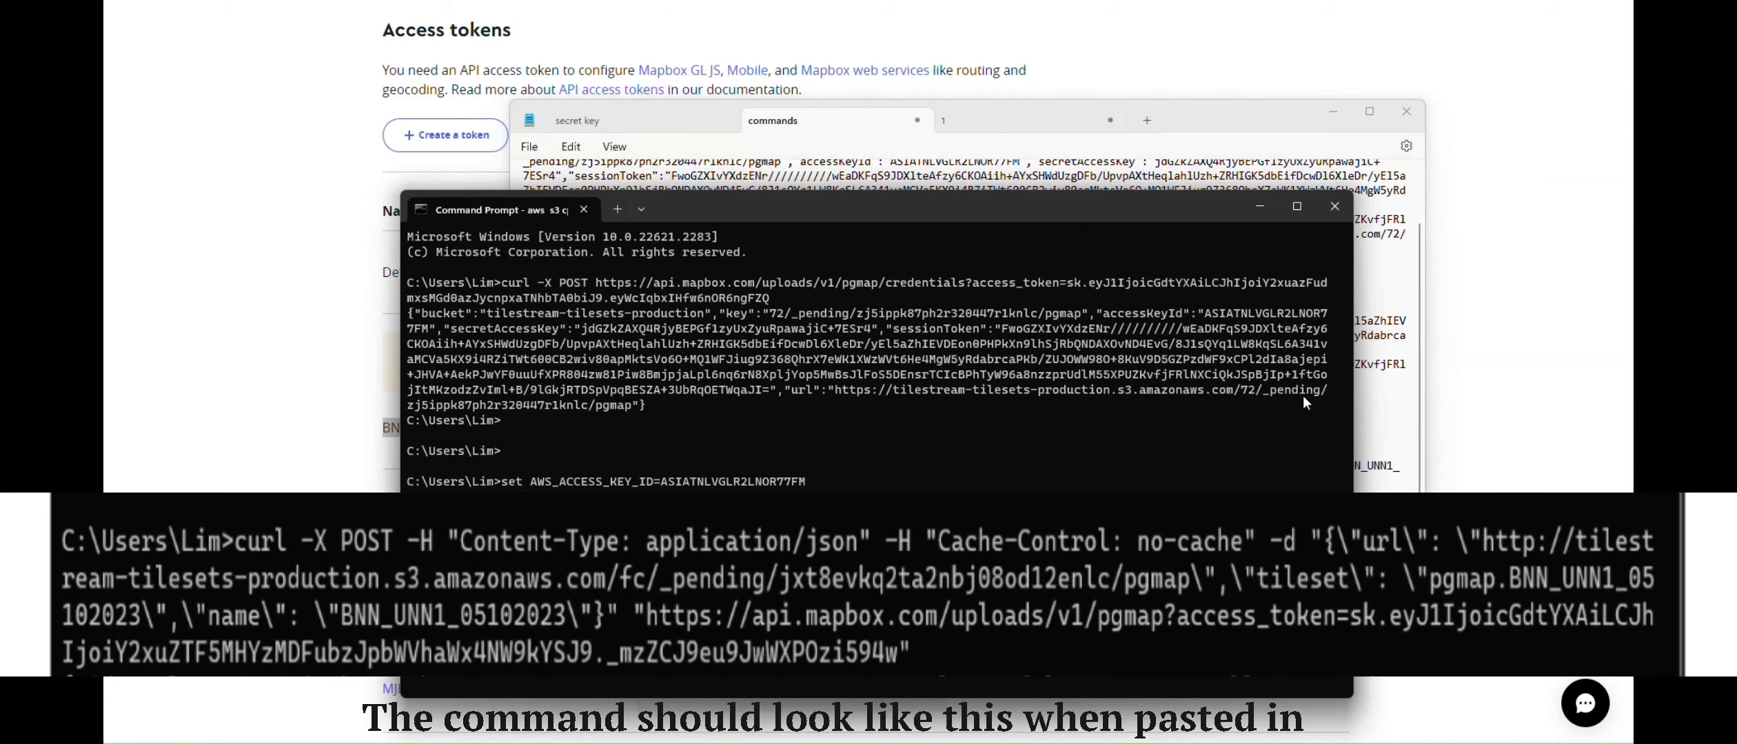
pyautogui.click(1387, 466)
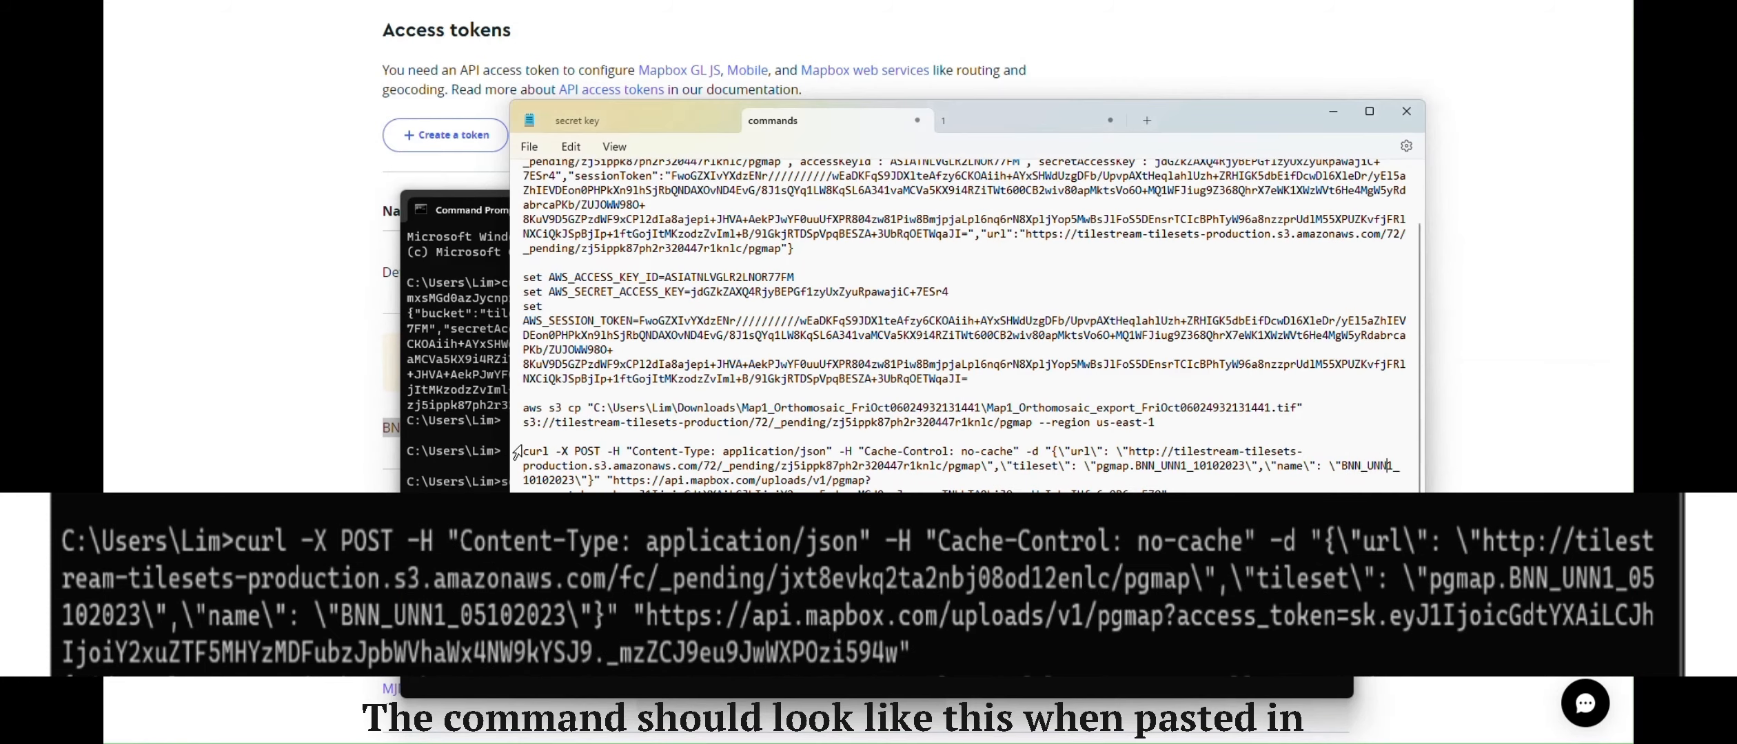
pyautogui.moveTo(522, 452); pyautogui.dragTo(1176, 495)
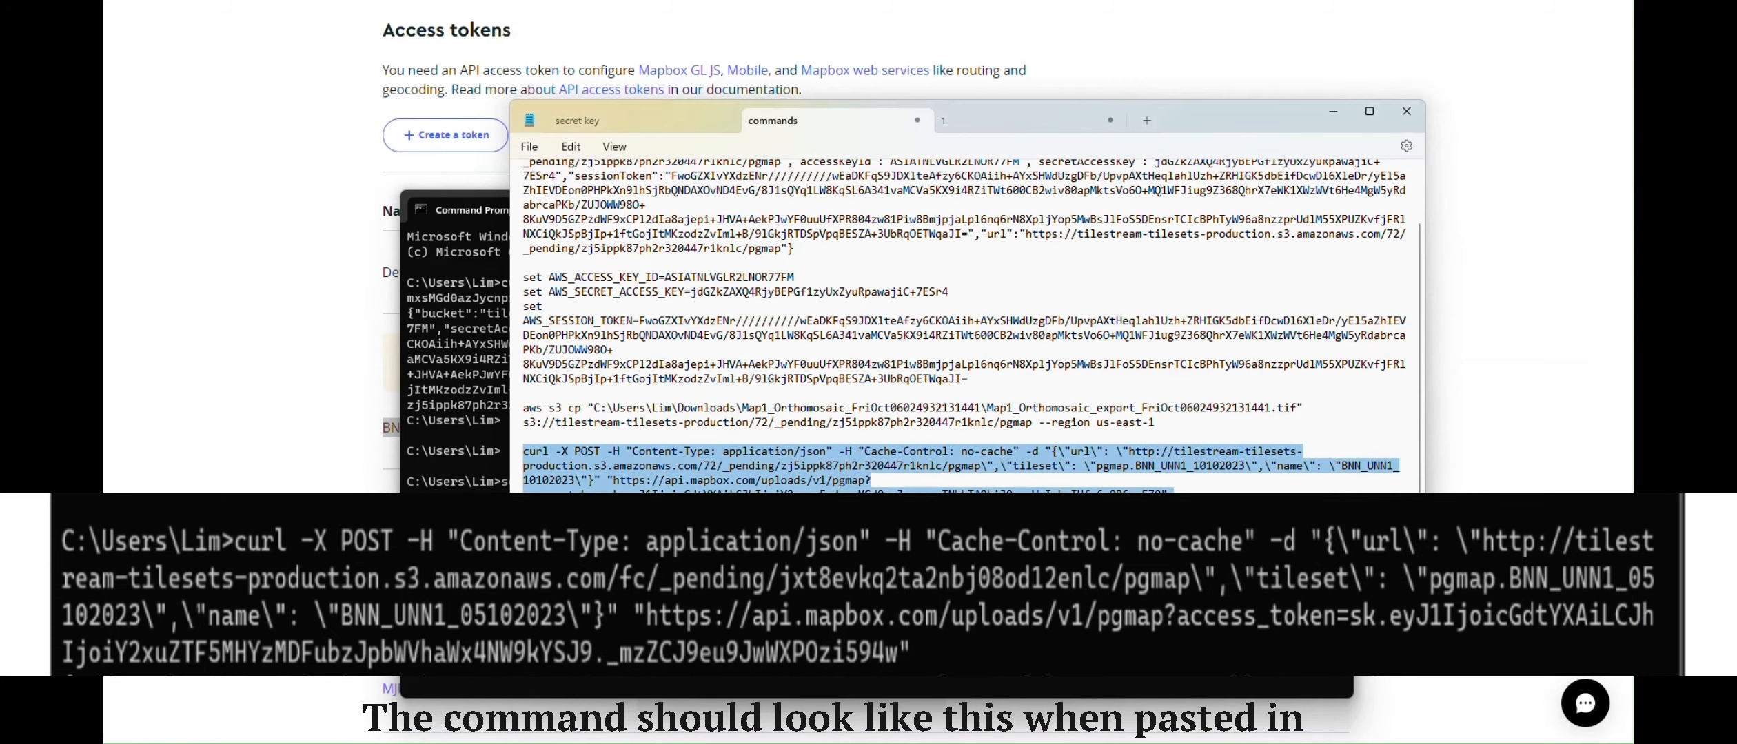
pyautogui.click(466, 641)
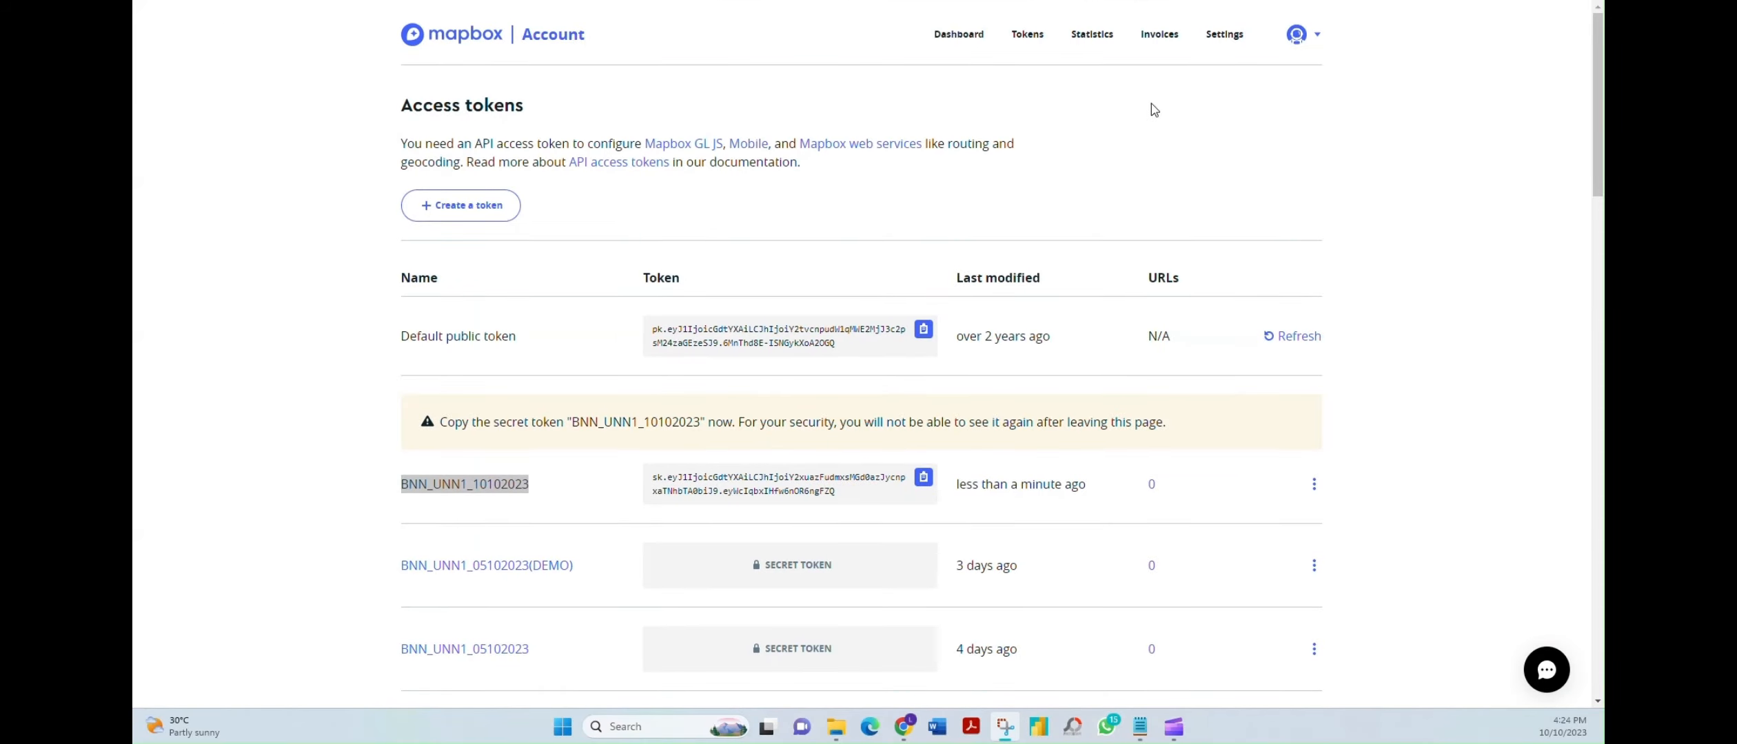
# Go to Mapbox Studio and open the 'Main Map as last updated on 23.2.2023' style
pyautogui.click(1315, 38)
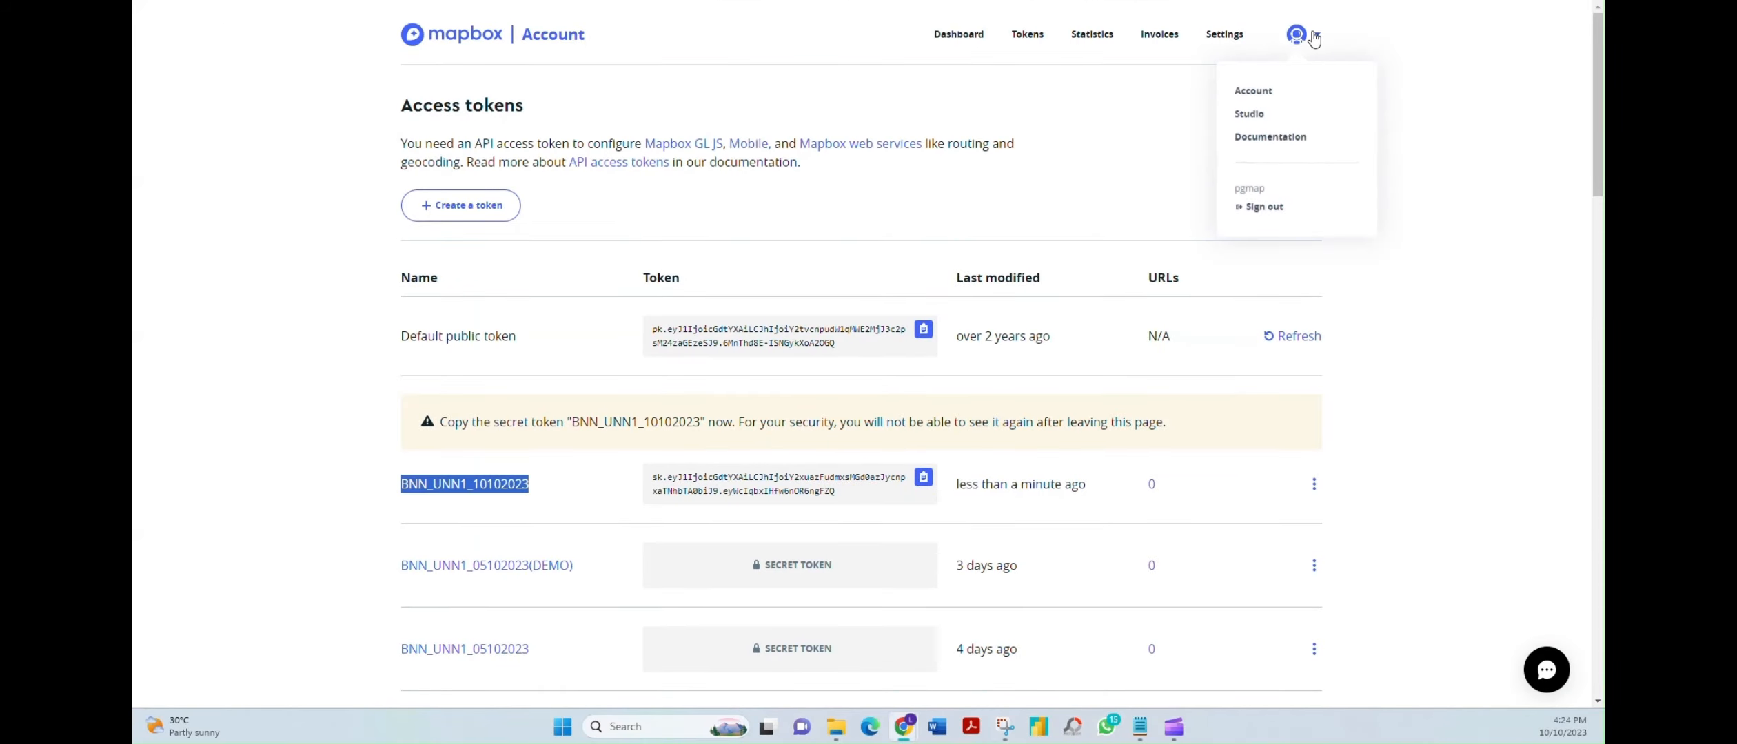
pyautogui.click(1248, 115)
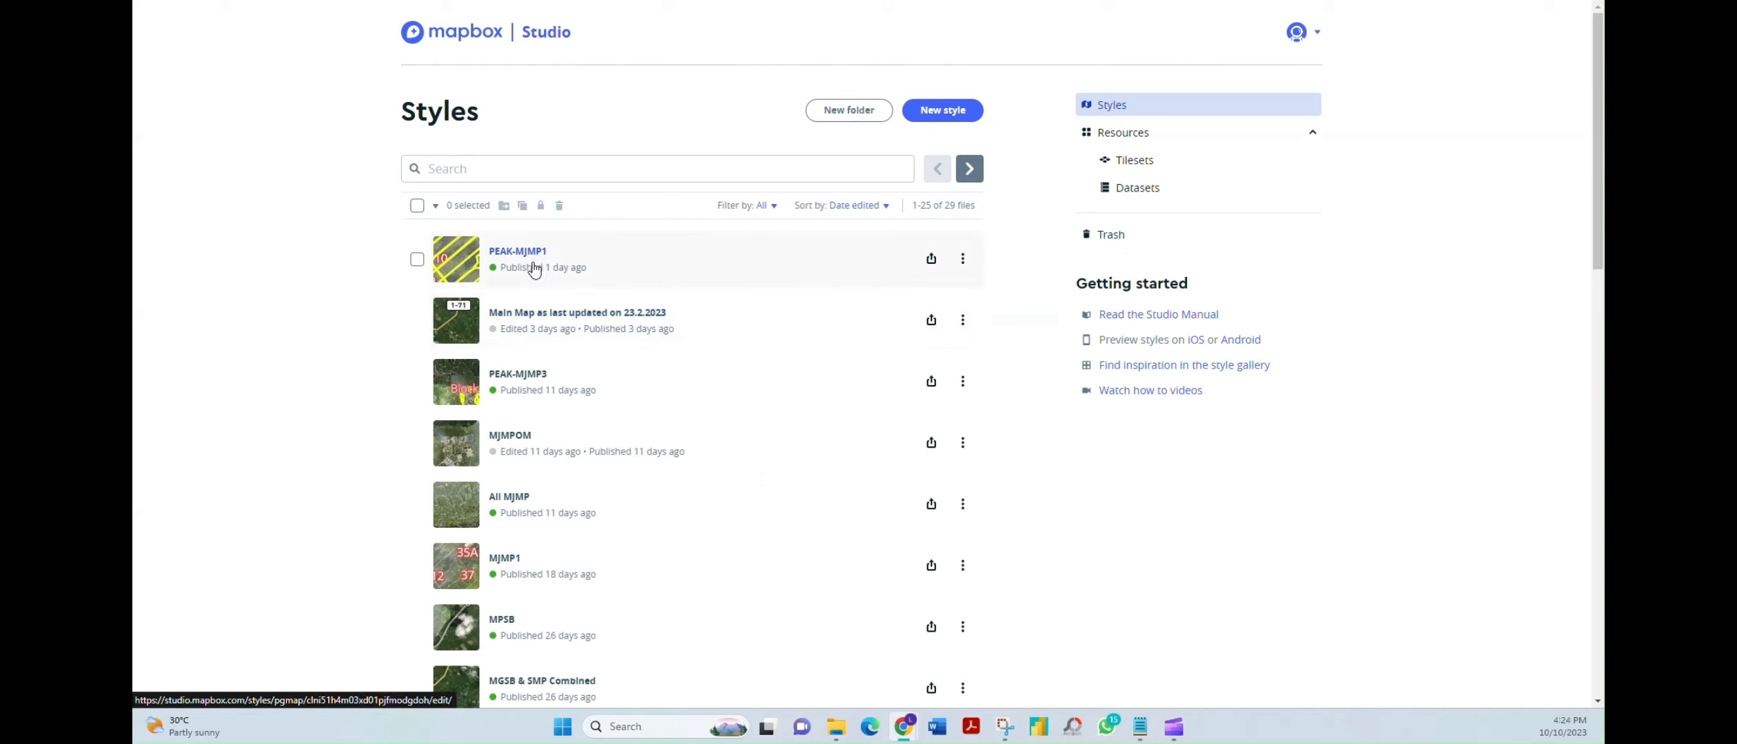
pyautogui.click(658, 311)
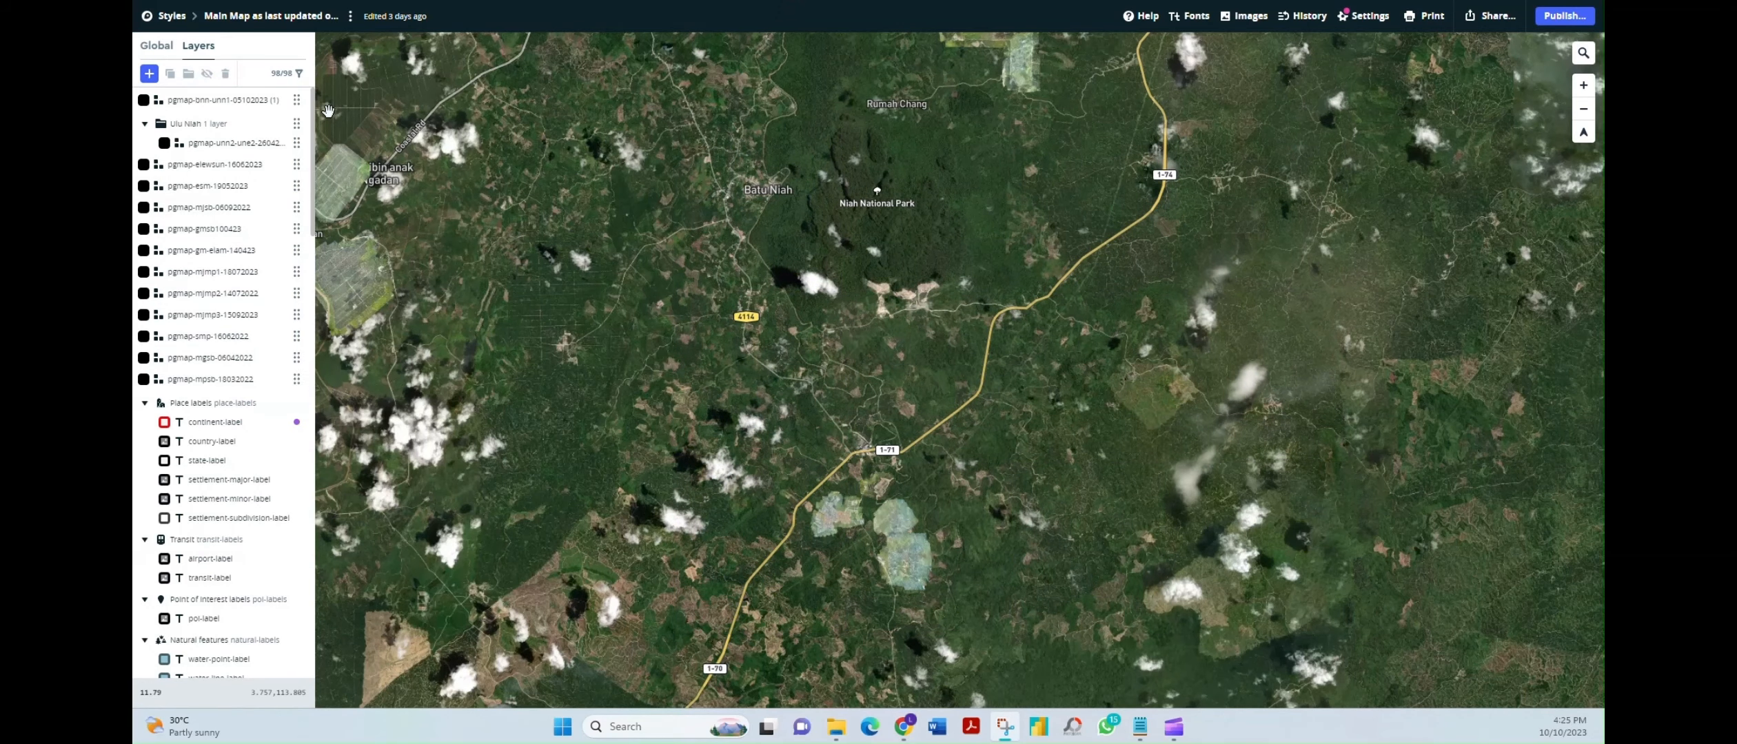
# Add a new empty layer and filter its Source list by BNN_UNN
pyautogui.click(150, 73)
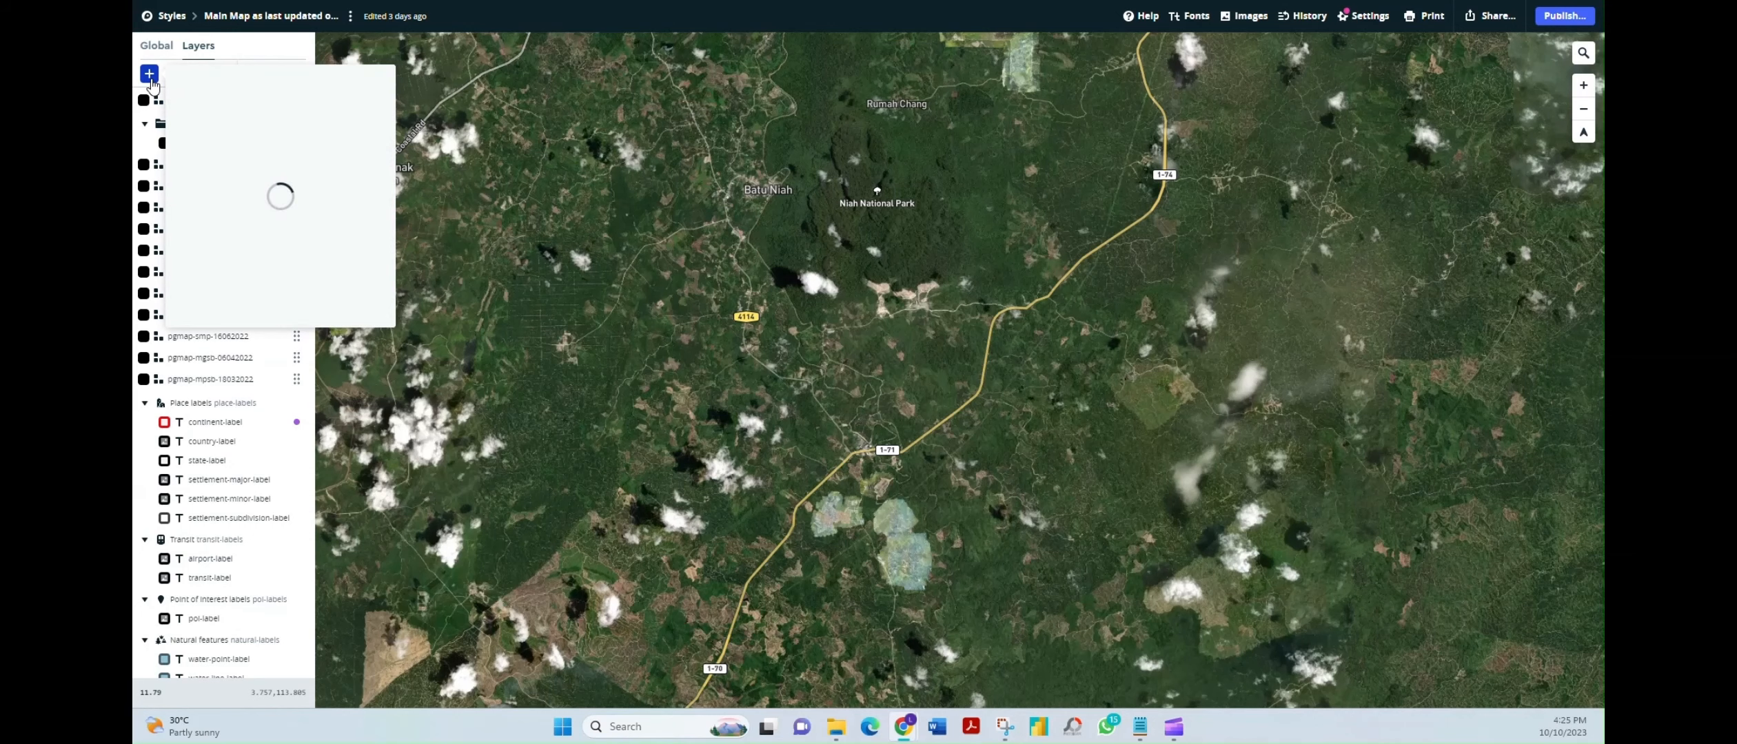
pyautogui.click(207, 112)
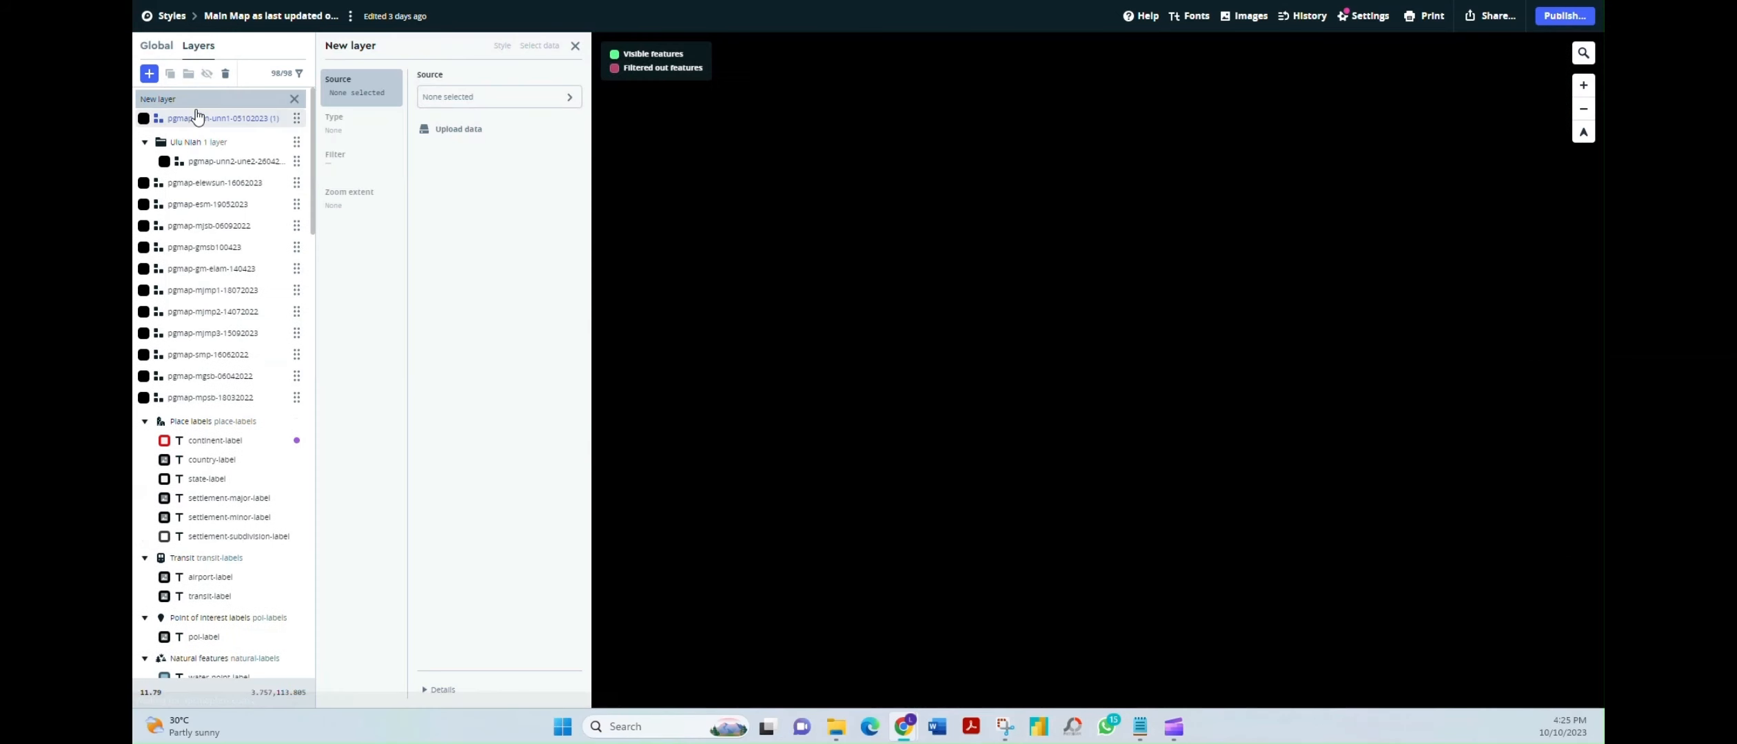
pyautogui.click(501, 99)
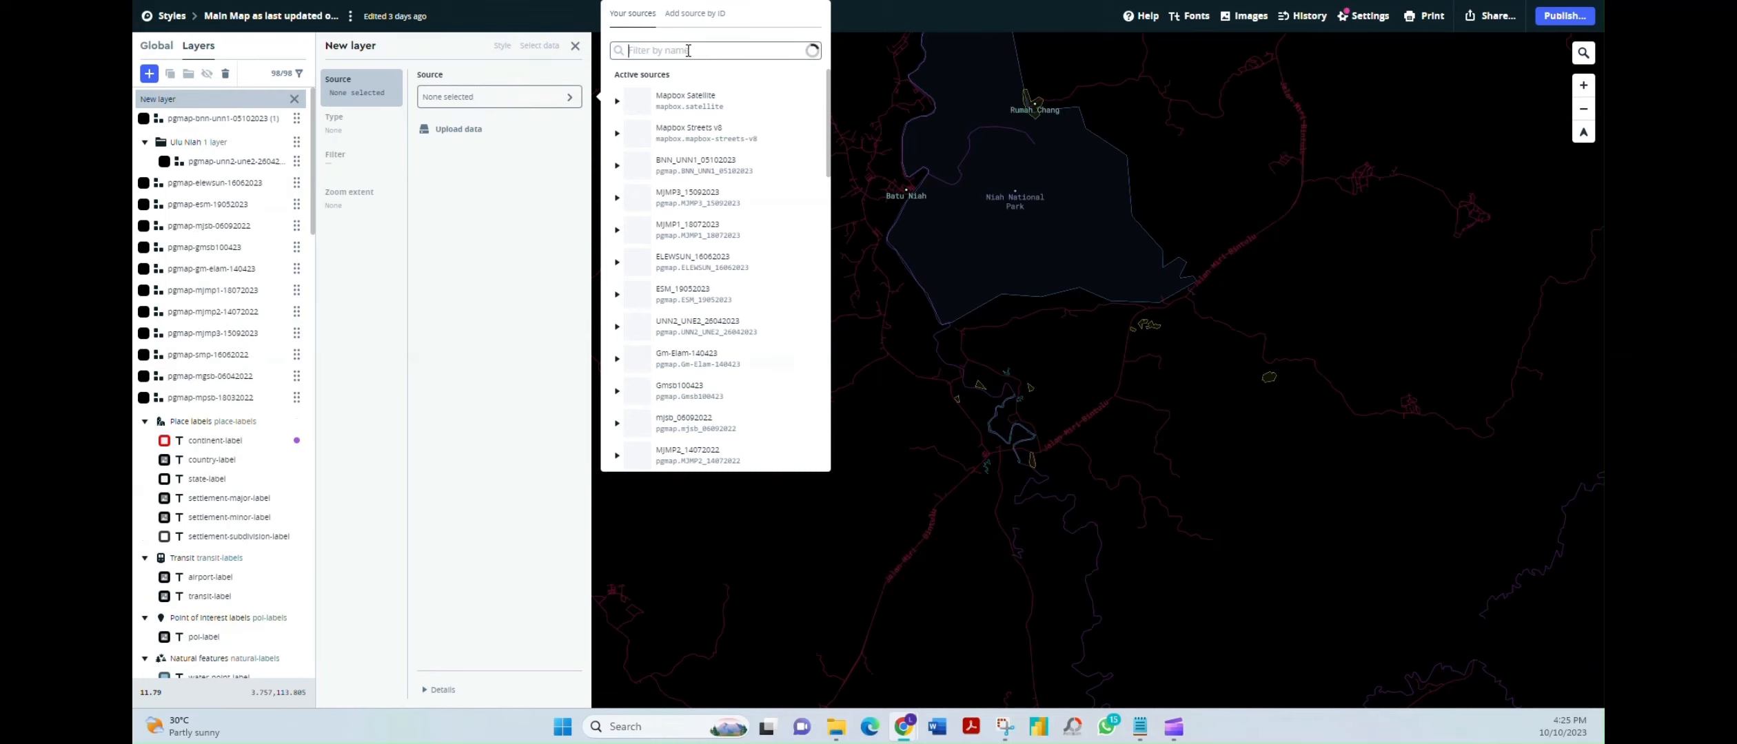
pyautogui.write('BNN')
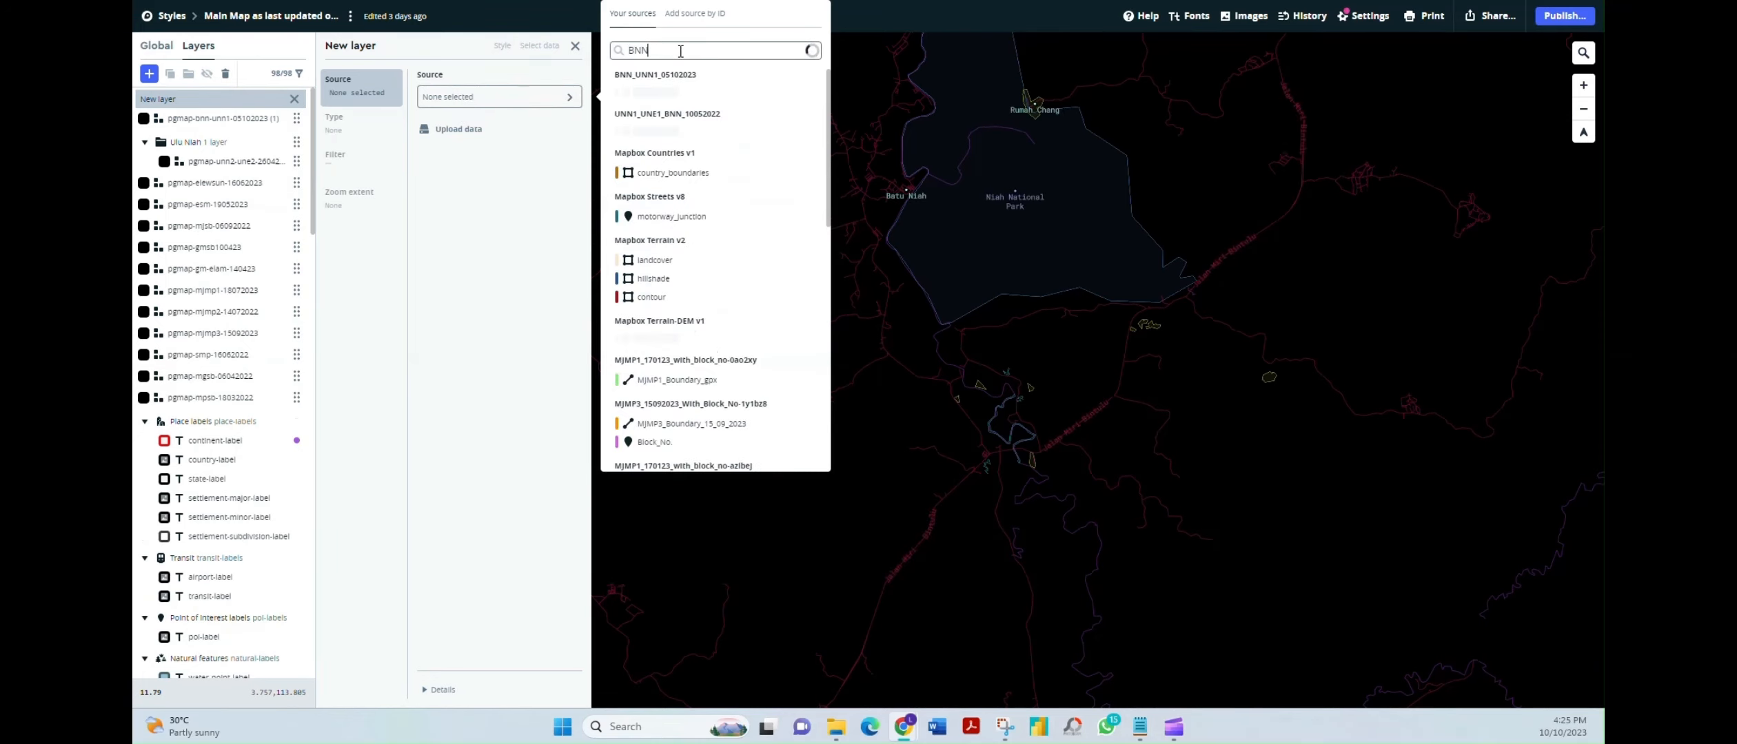
pyautogui.write('_')
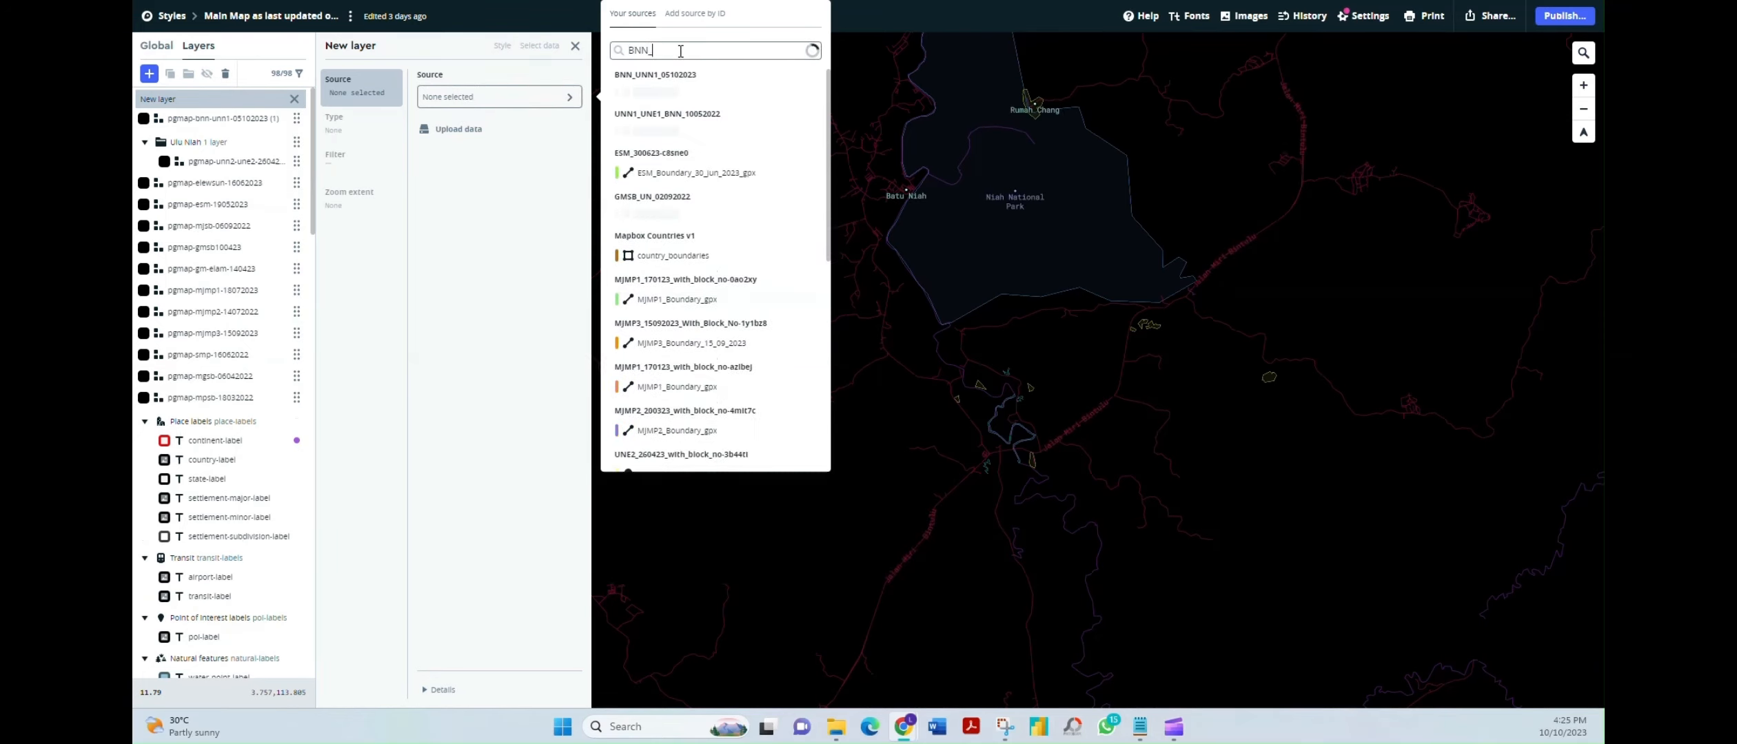
pyautogui.write('UNN')
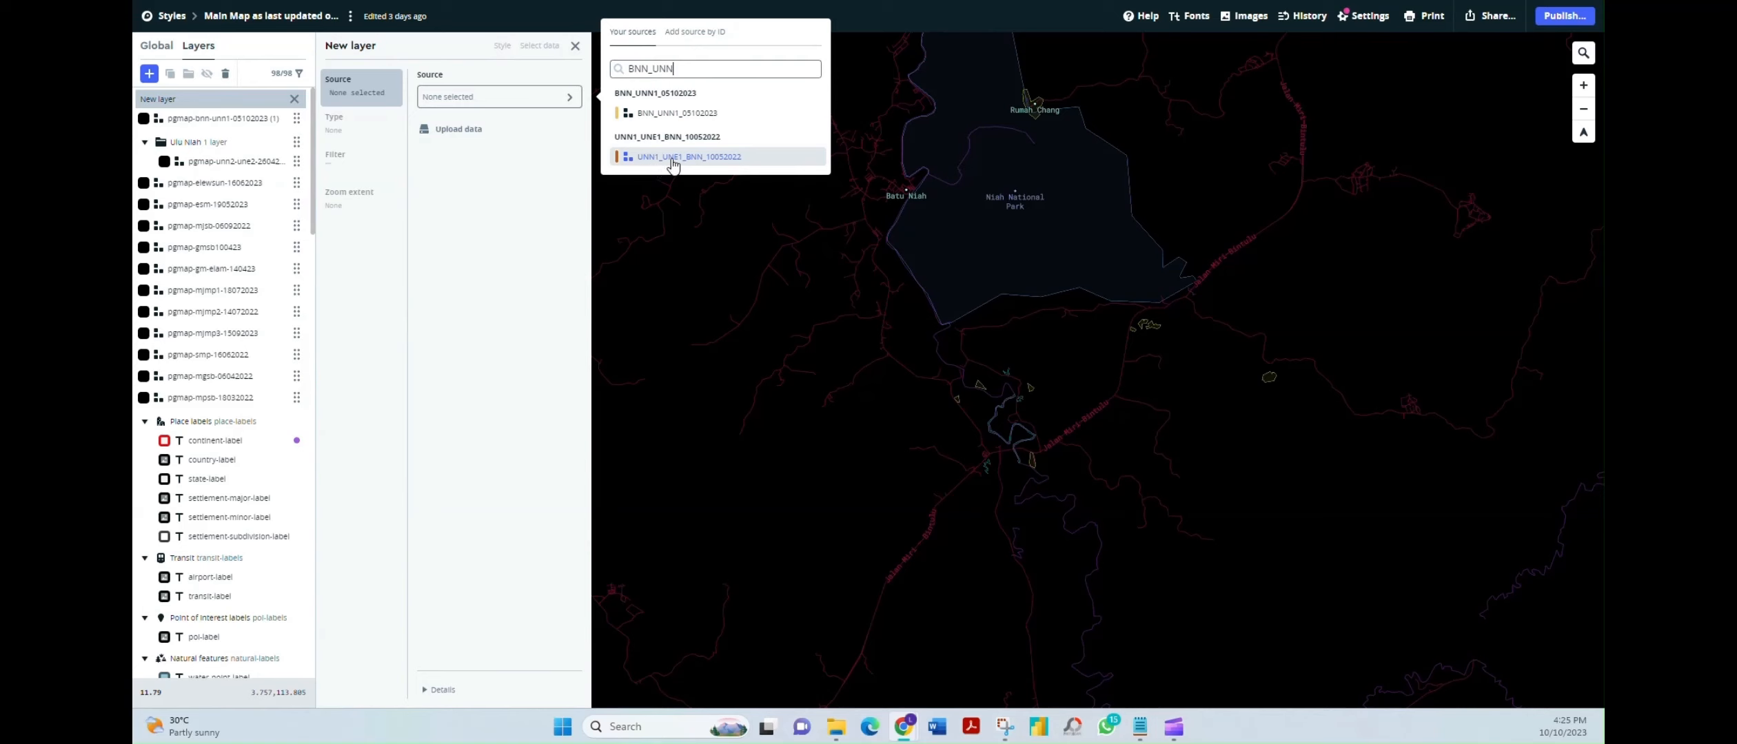
# Pick UNN1_UNE1_BNN_10052022 as source, dismiss the 15-source limit error, and delete the layer
pyautogui.click(713, 157)
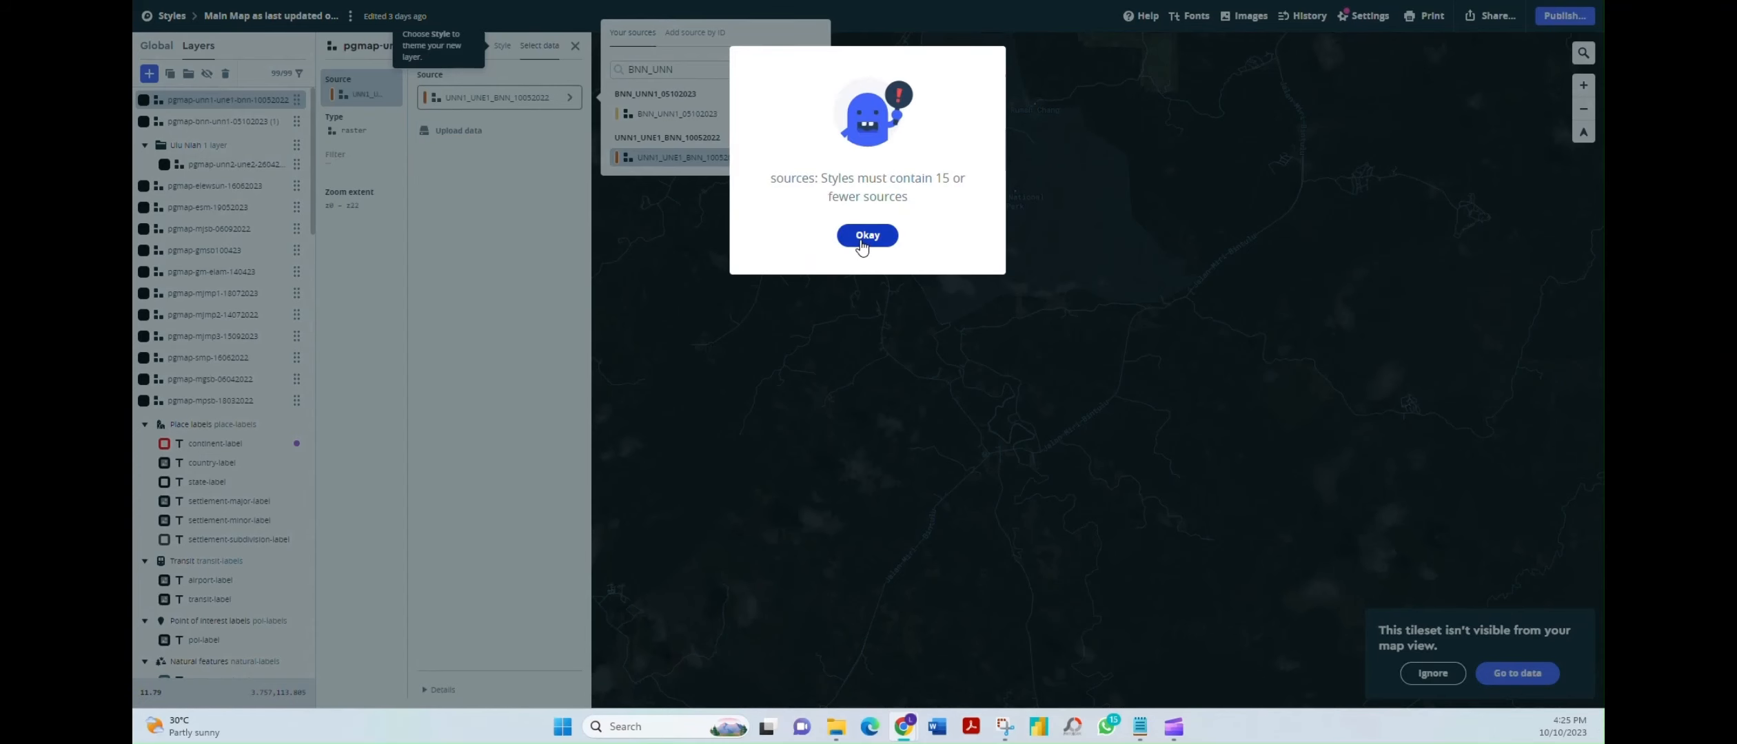
pyautogui.click(862, 236)
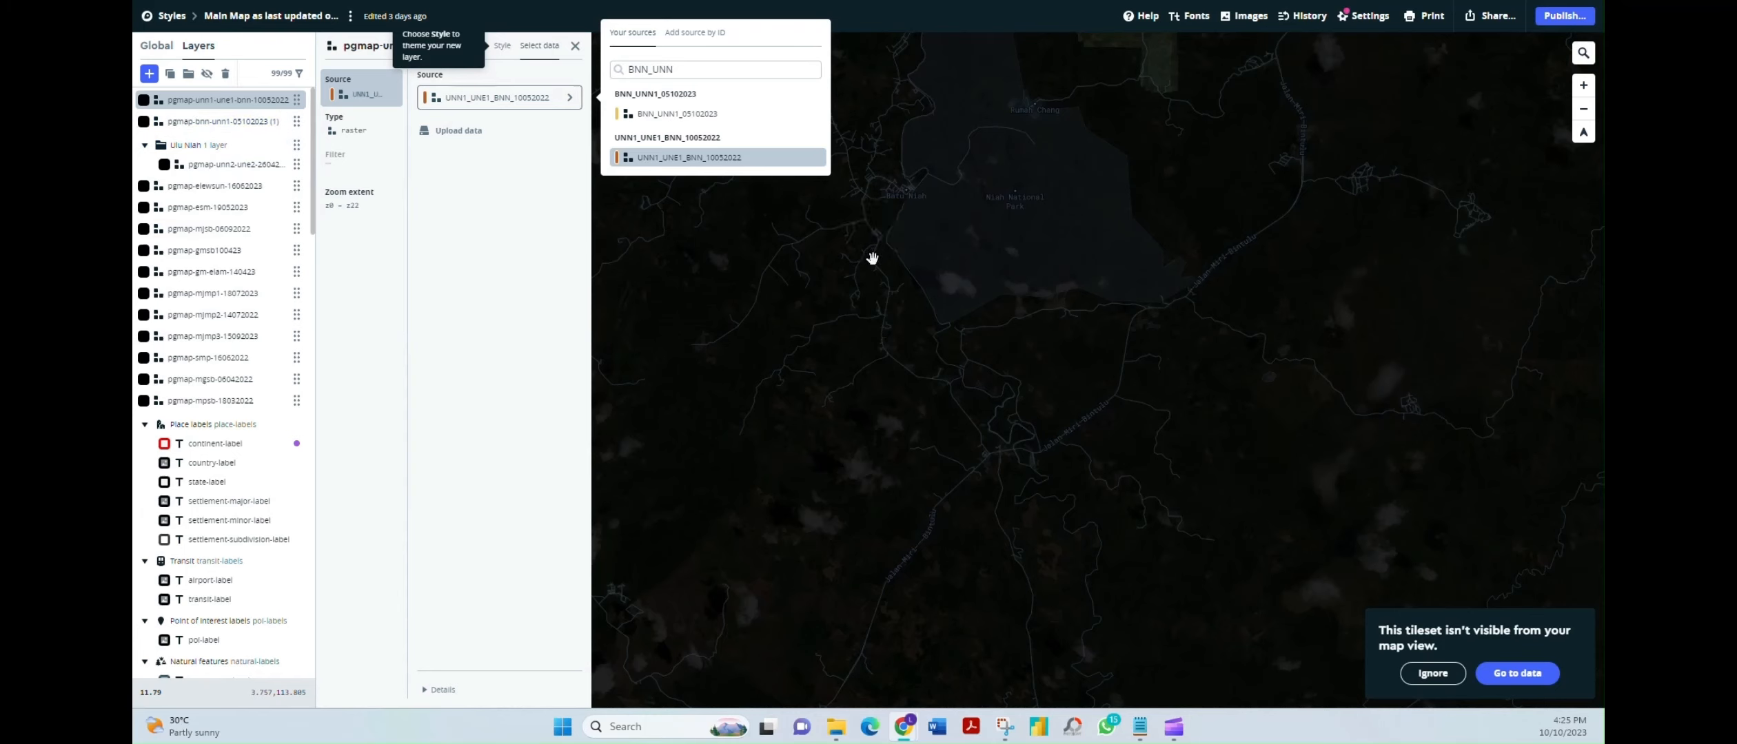
pyautogui.rightClick(297, 118)
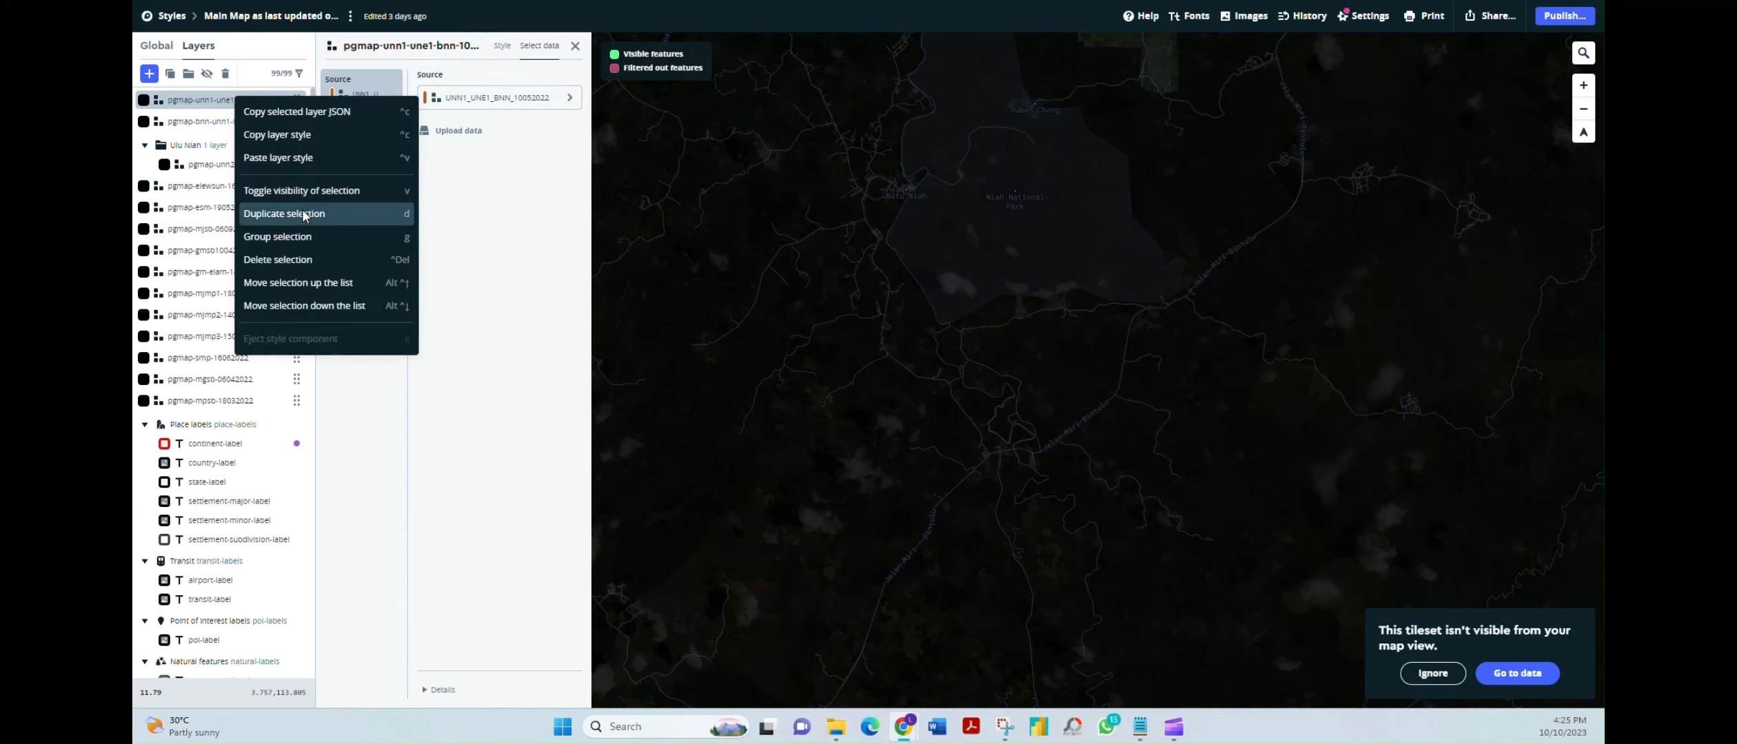
pyautogui.click(300, 256)
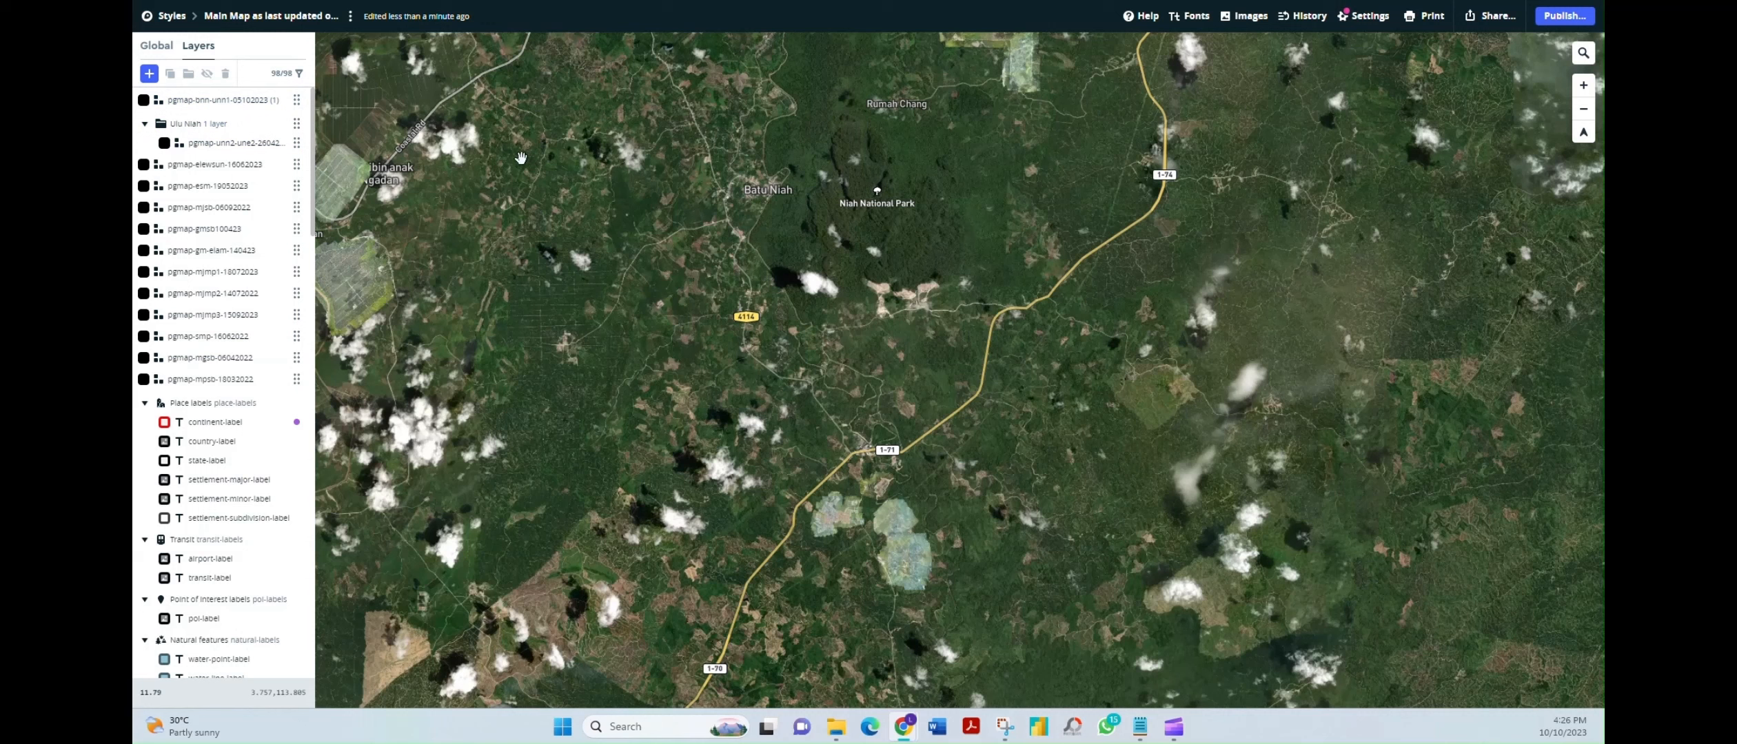
# Publish the Main Map style's pending draft changes after reviewing the Current/Pending preview
pyautogui.click(1564, 20)
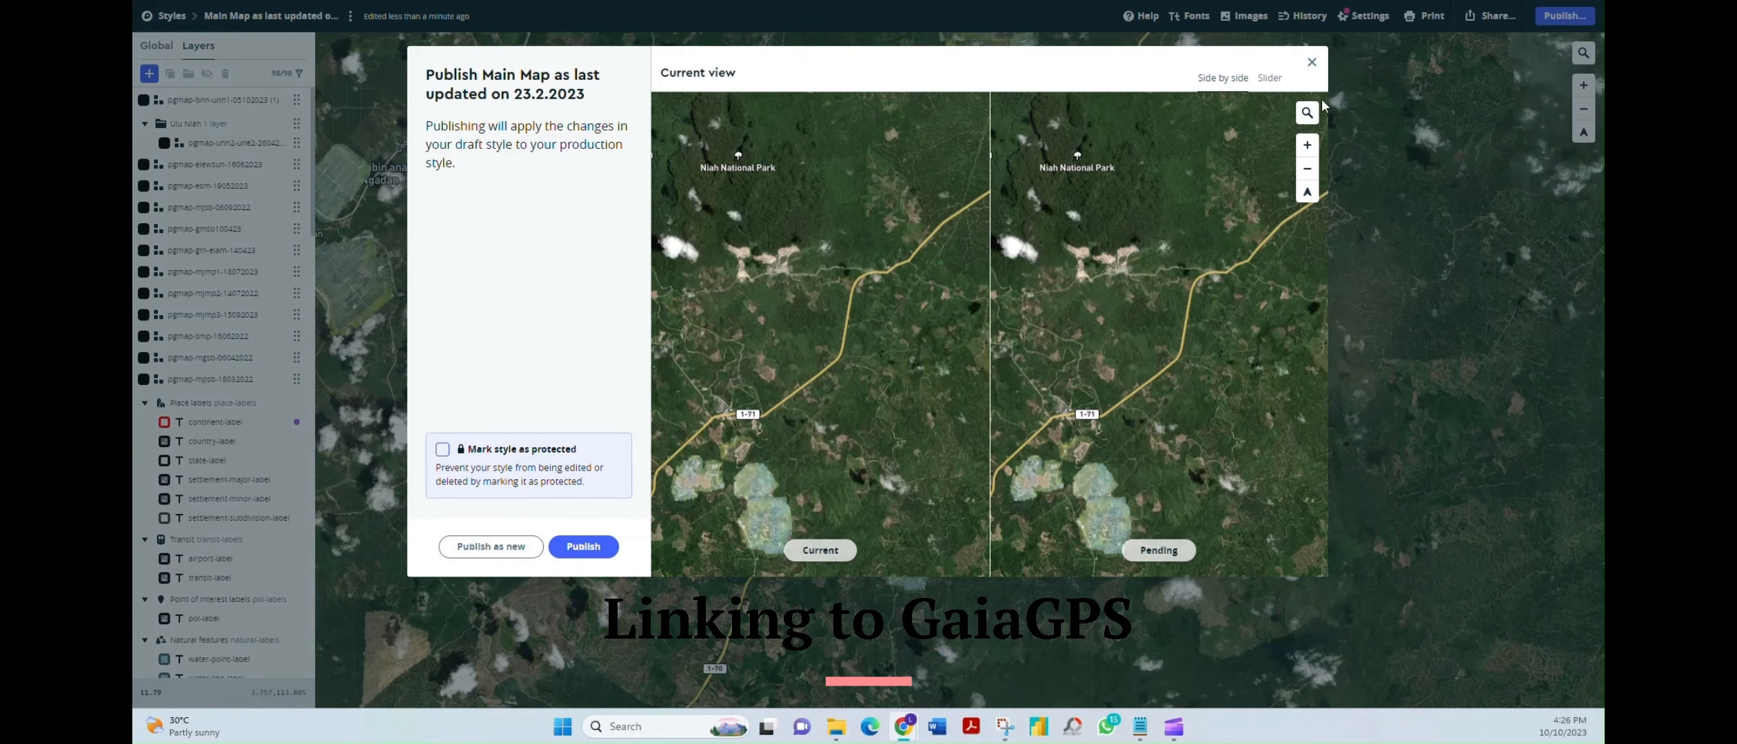
pyautogui.click(1311, 62)
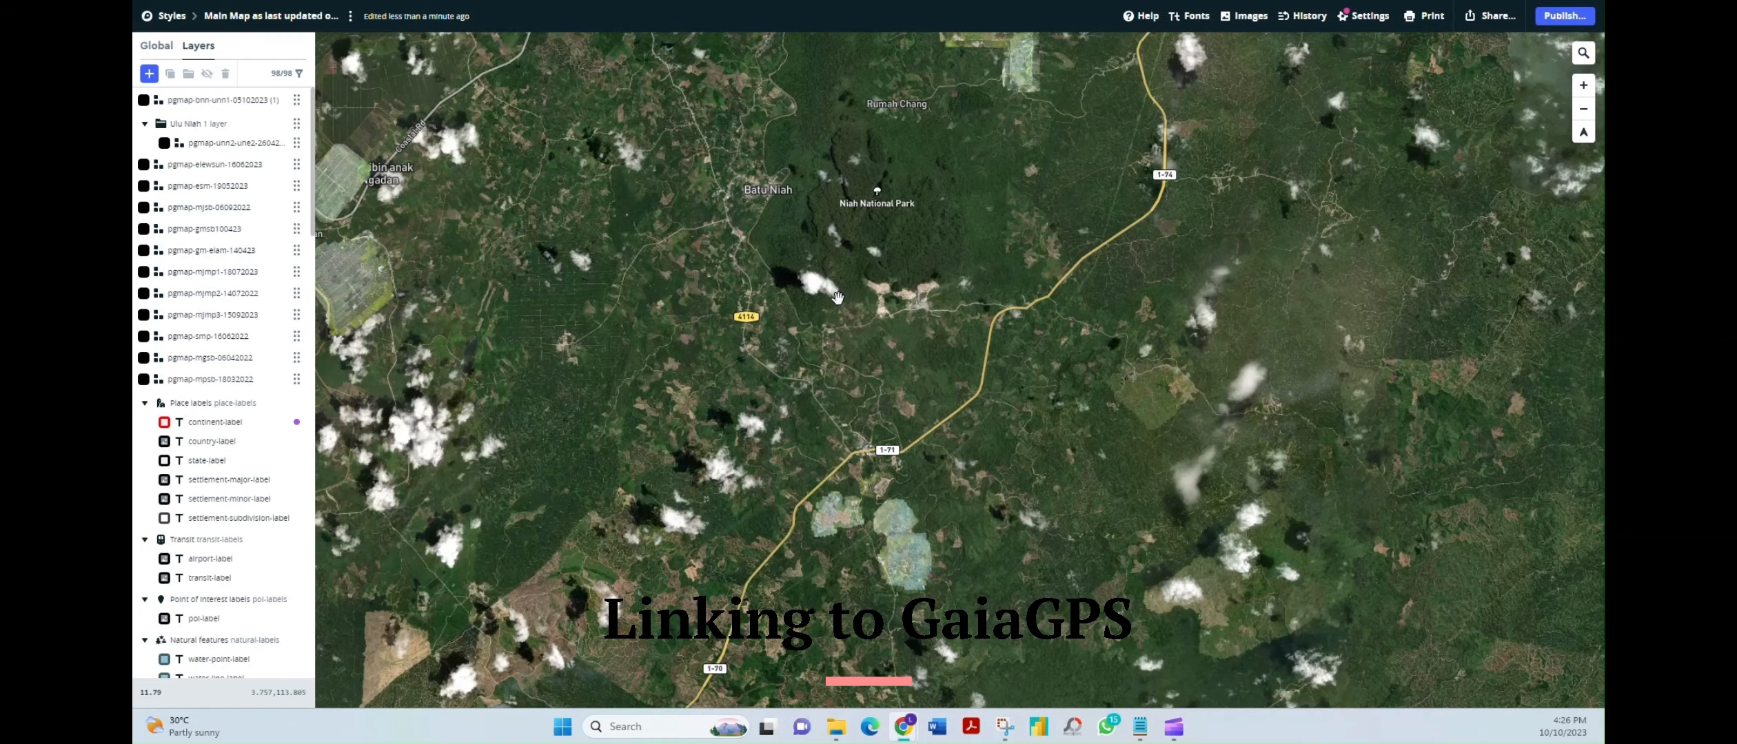
# Copy the style's CARTO-format Integration URL from Share > Developer resources > Third party
pyautogui.click(1491, 28)
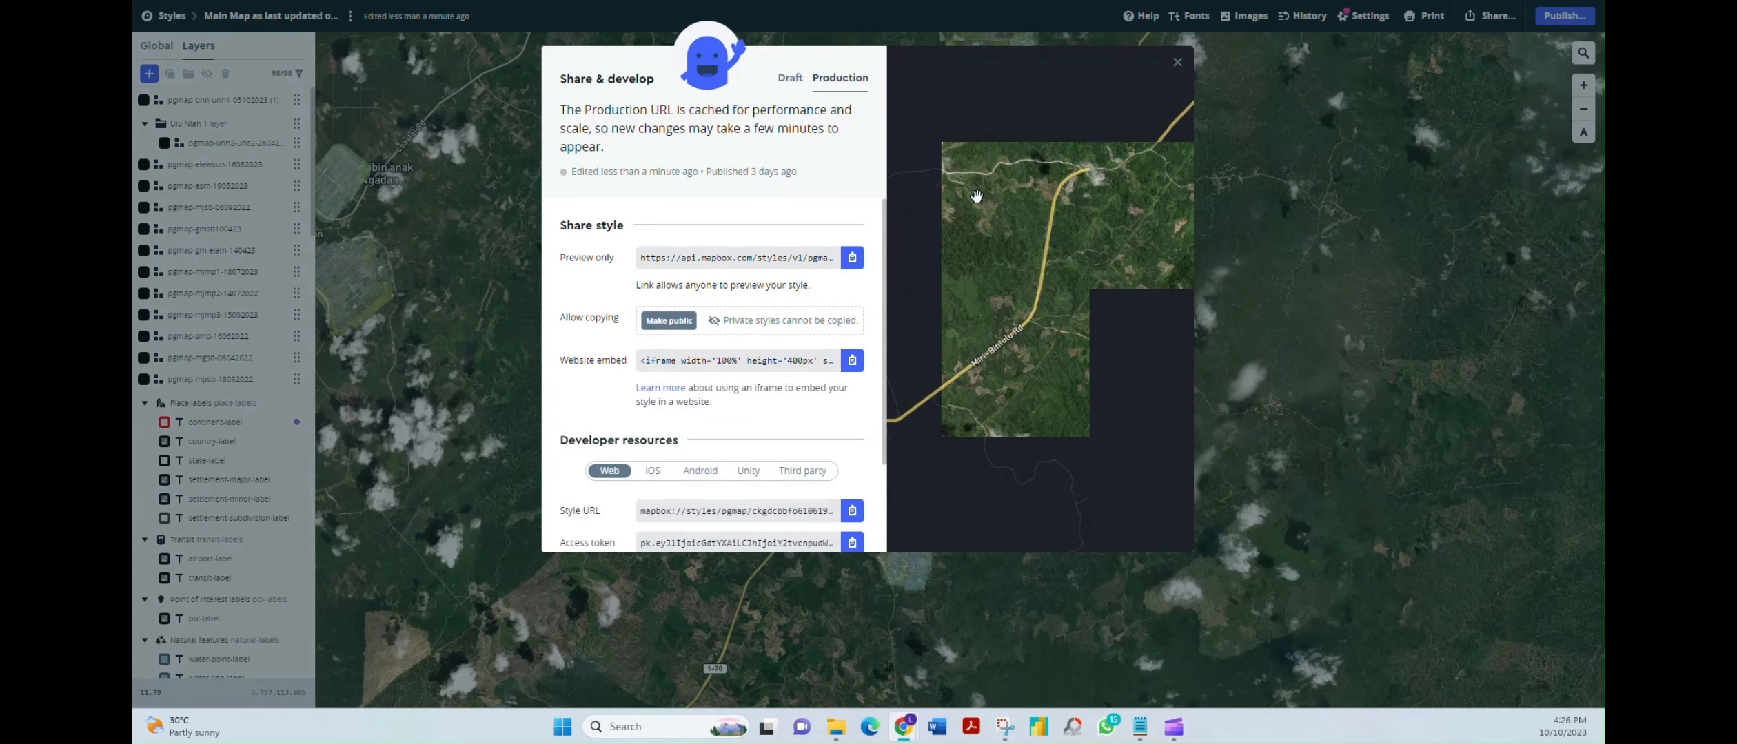
pyautogui.click(812, 471)
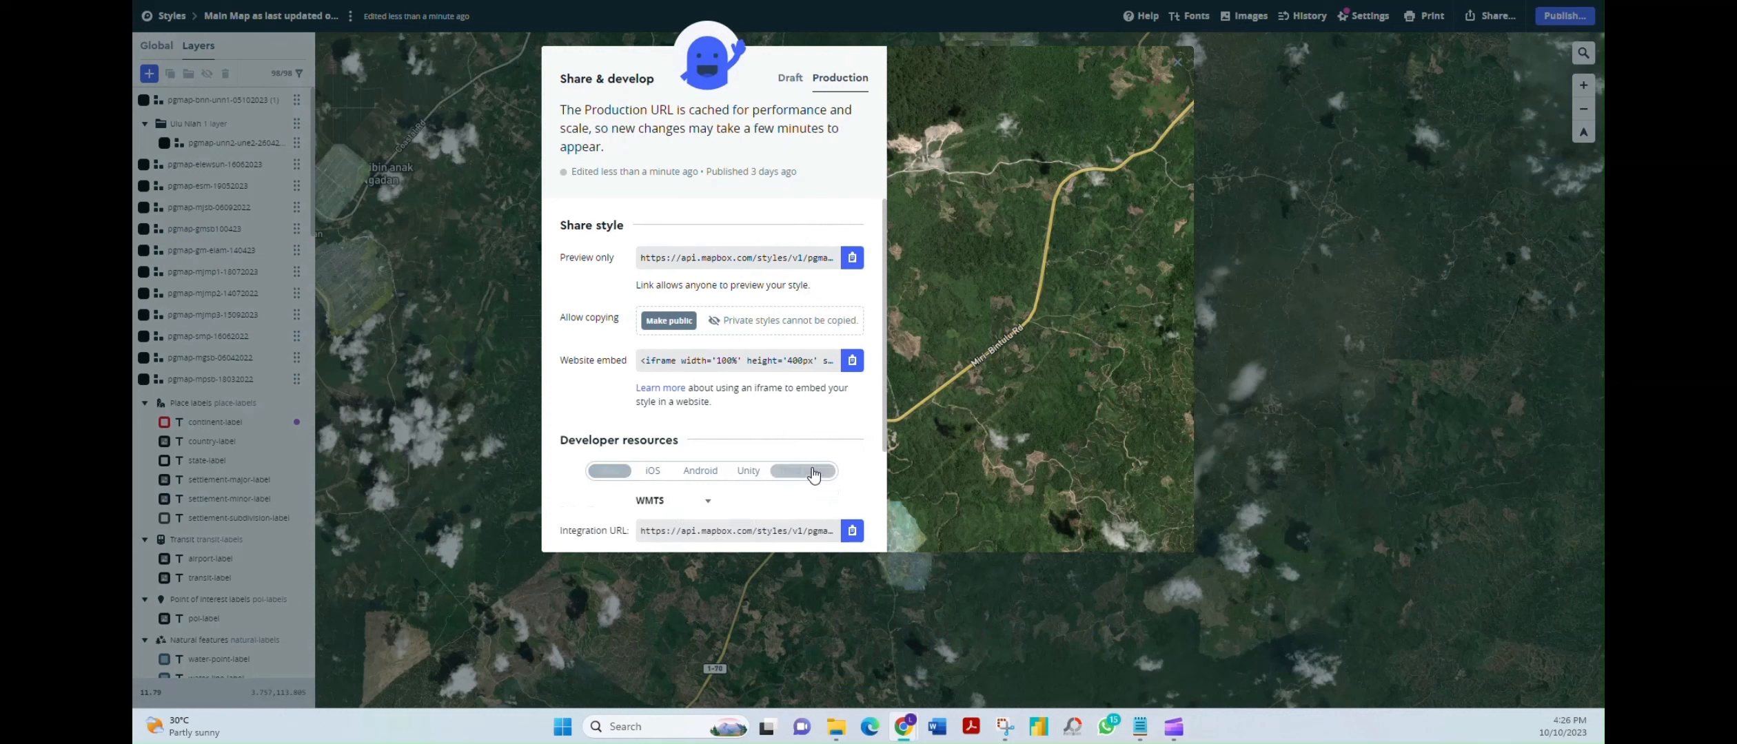
pyautogui.scroll(-2, 830, 417)
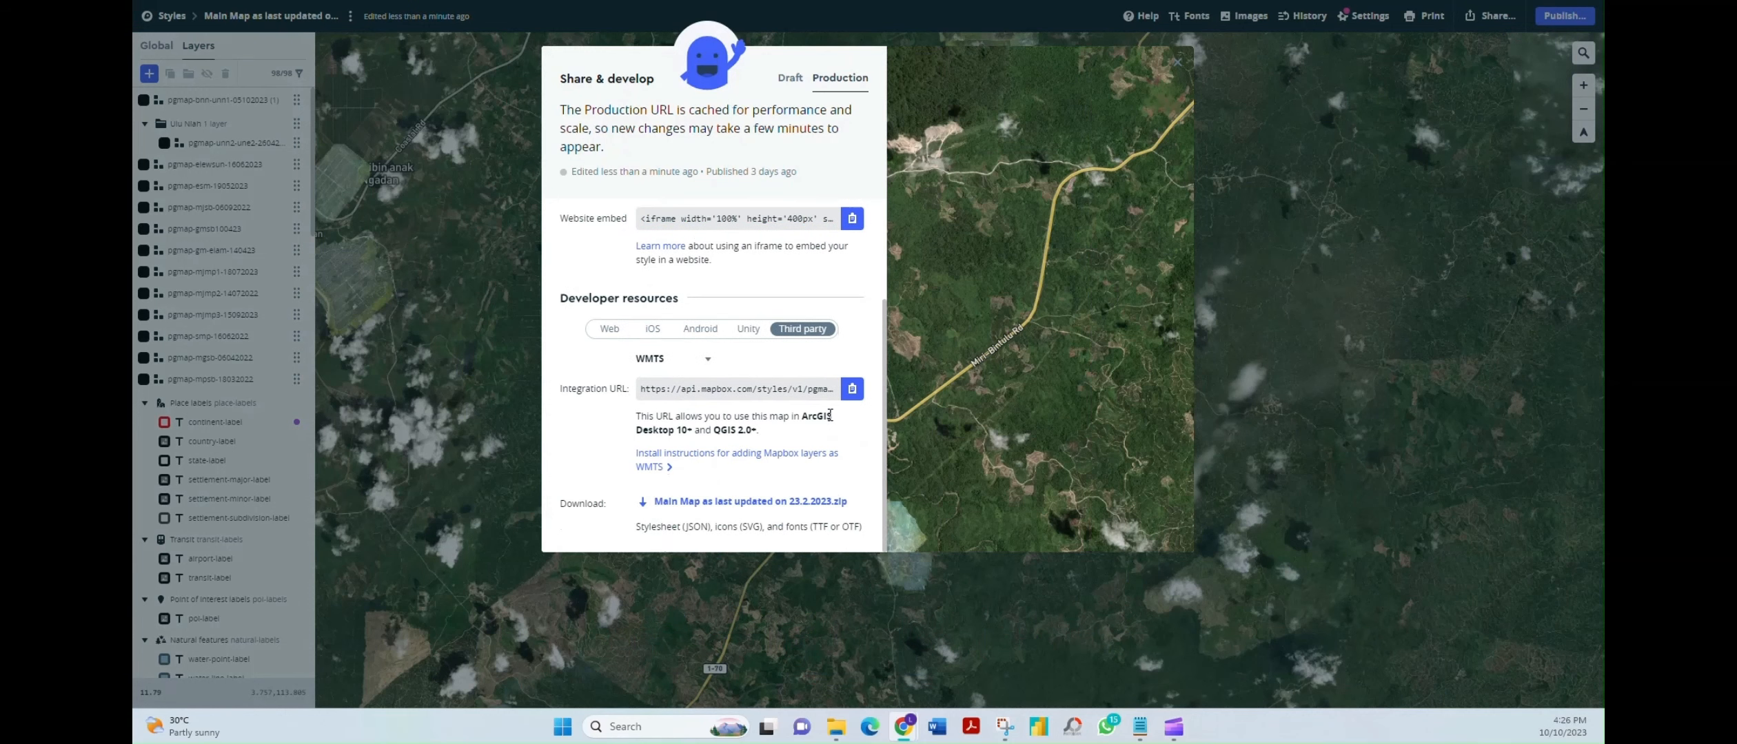
pyautogui.click(696, 364)
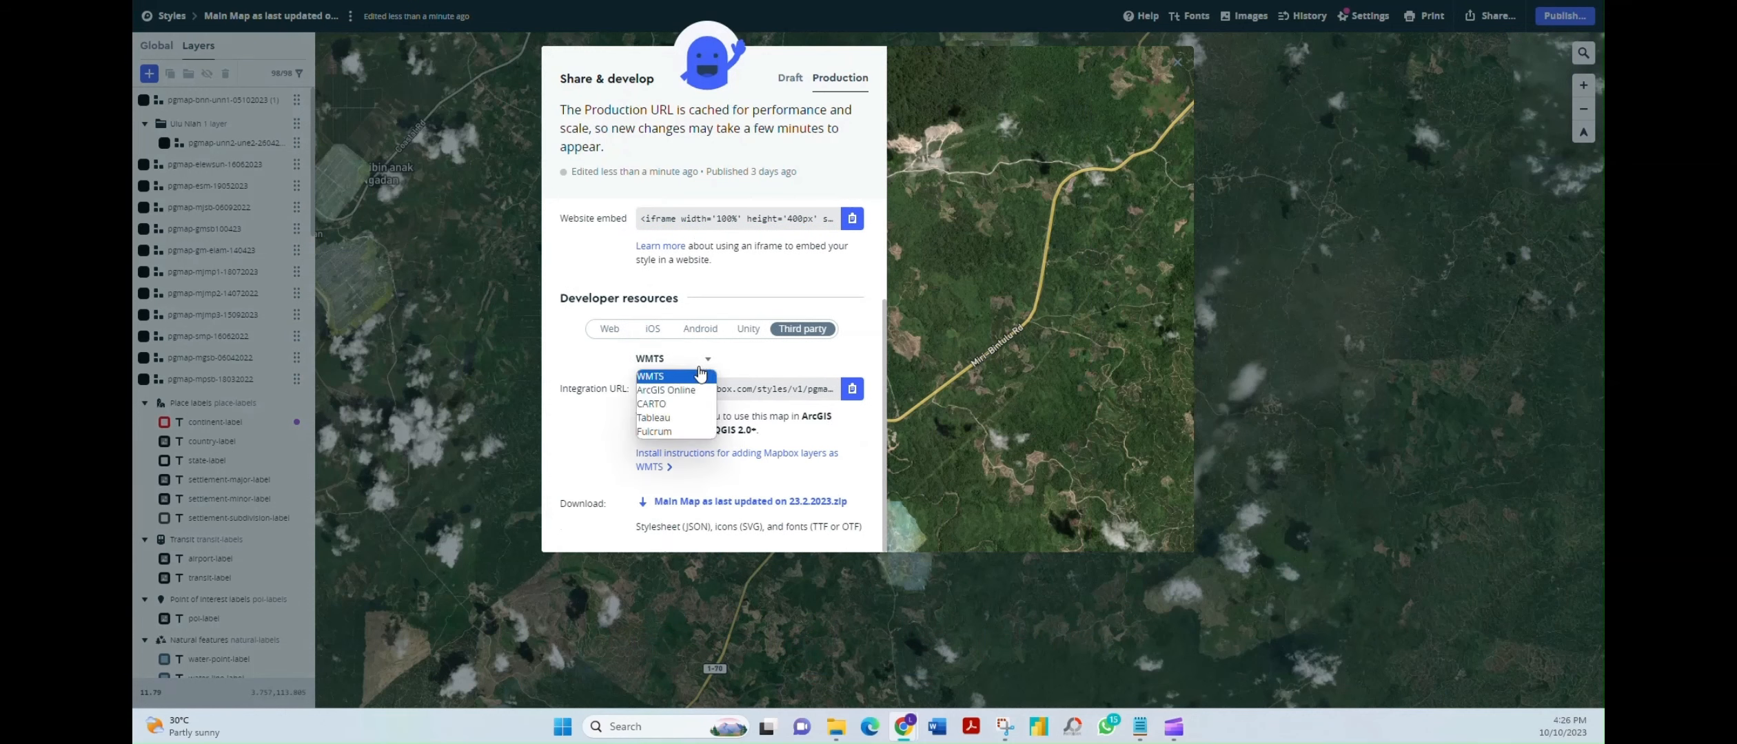
pyautogui.click(672, 403)
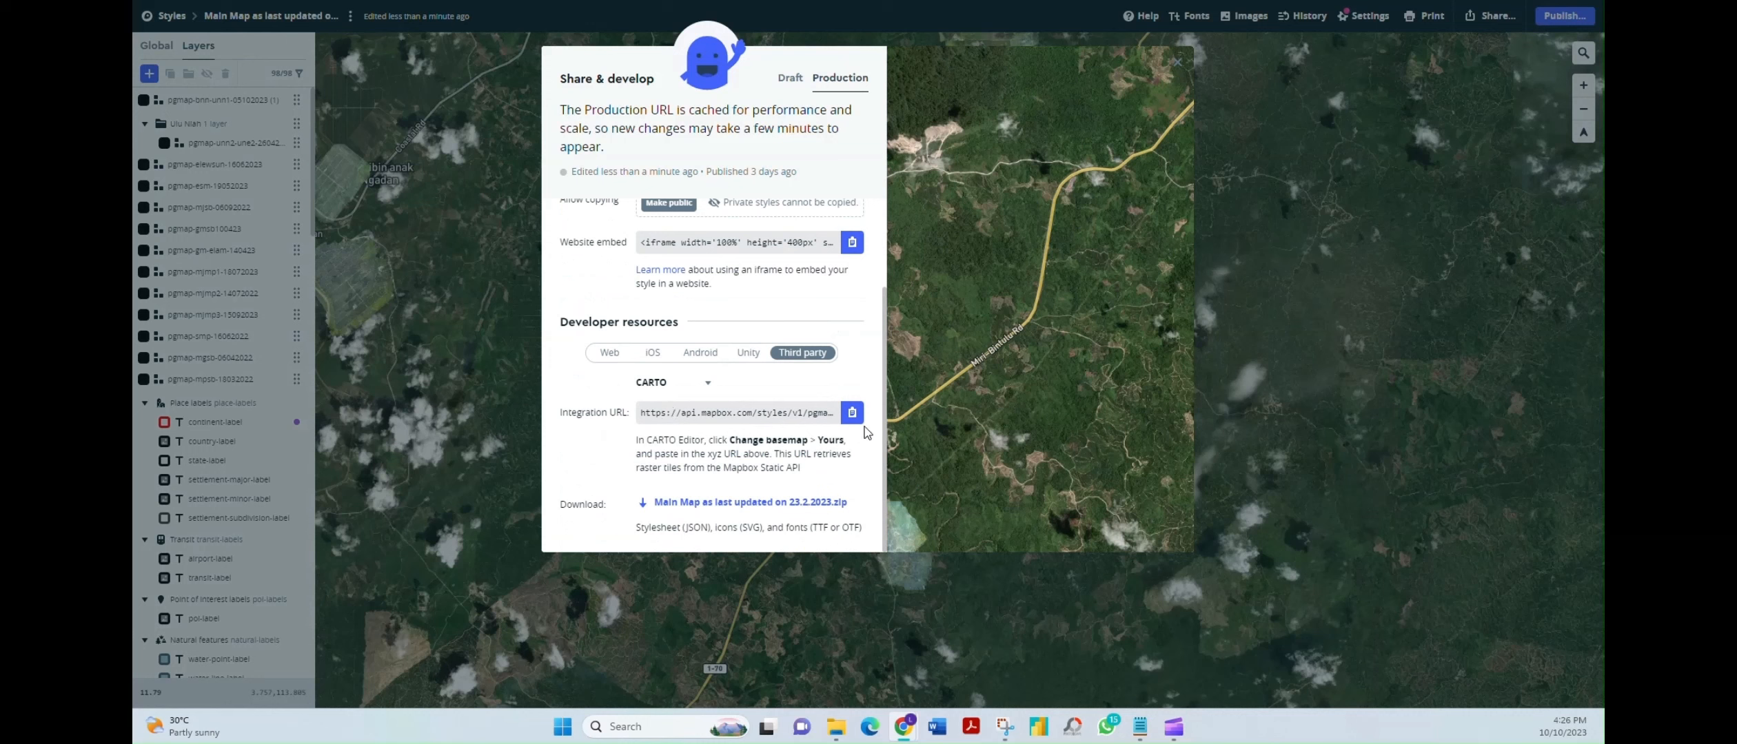
pyautogui.click(777, 417)
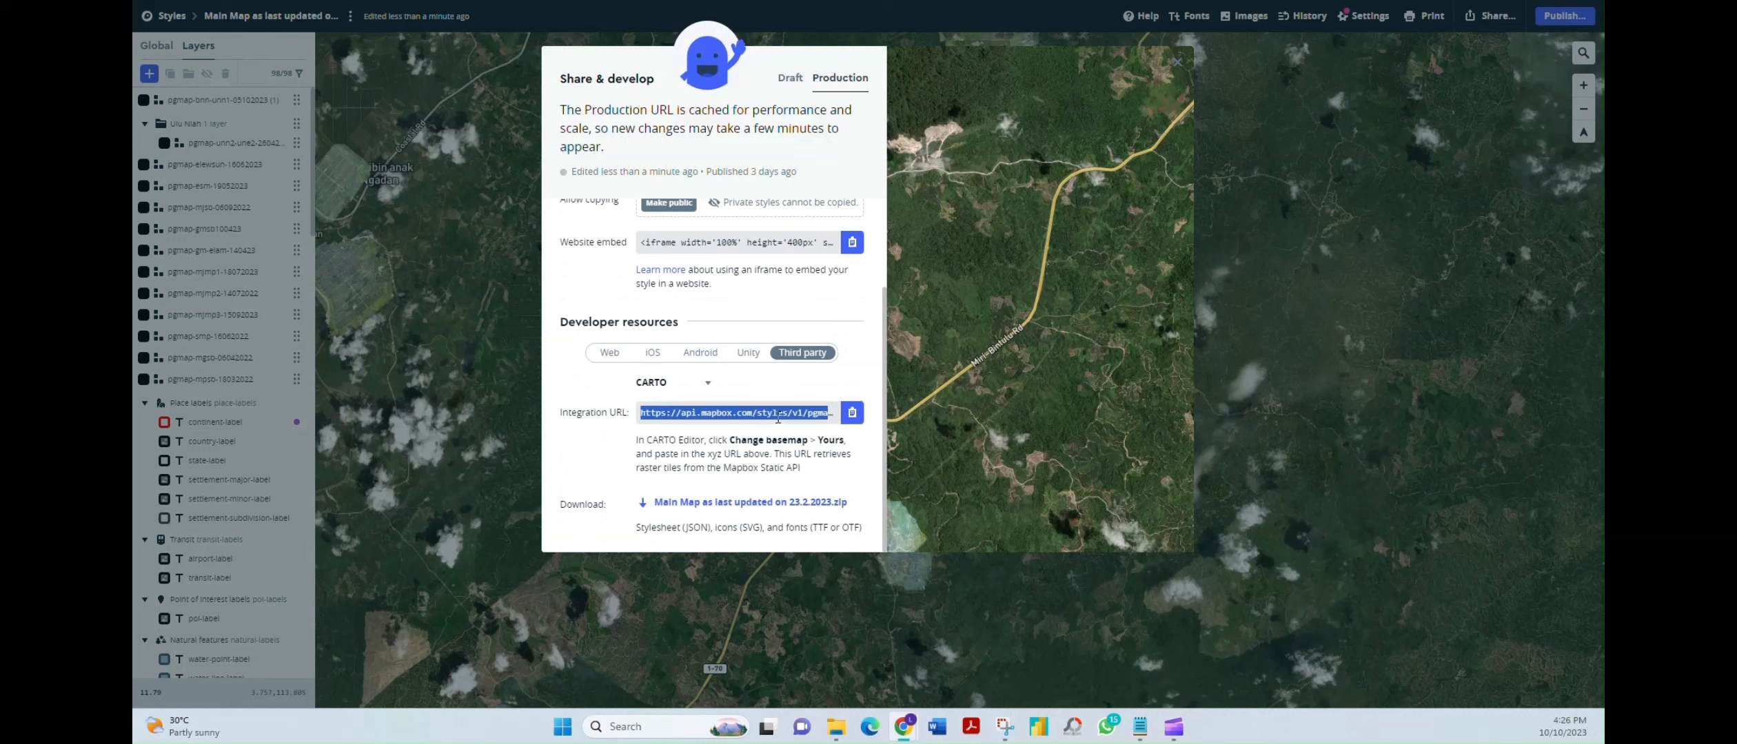
pyautogui.click(872, 414)
pyautogui.click(853, 413)
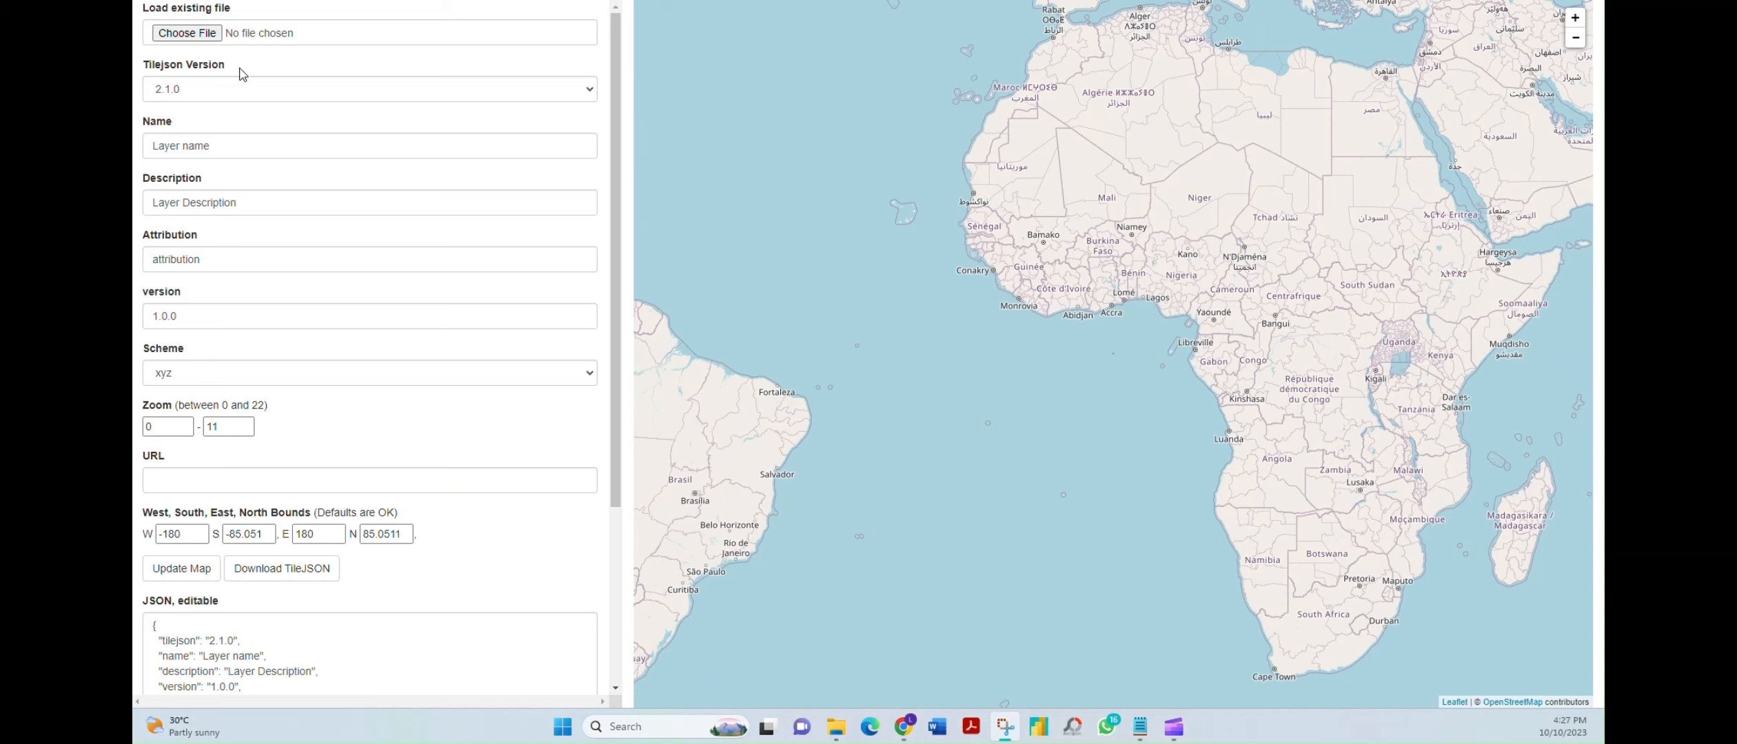
# Set the TileJSON zoom range to 1–19 and paste the Mapbox tile URL into the URL field
pyautogui.click(368, 482)
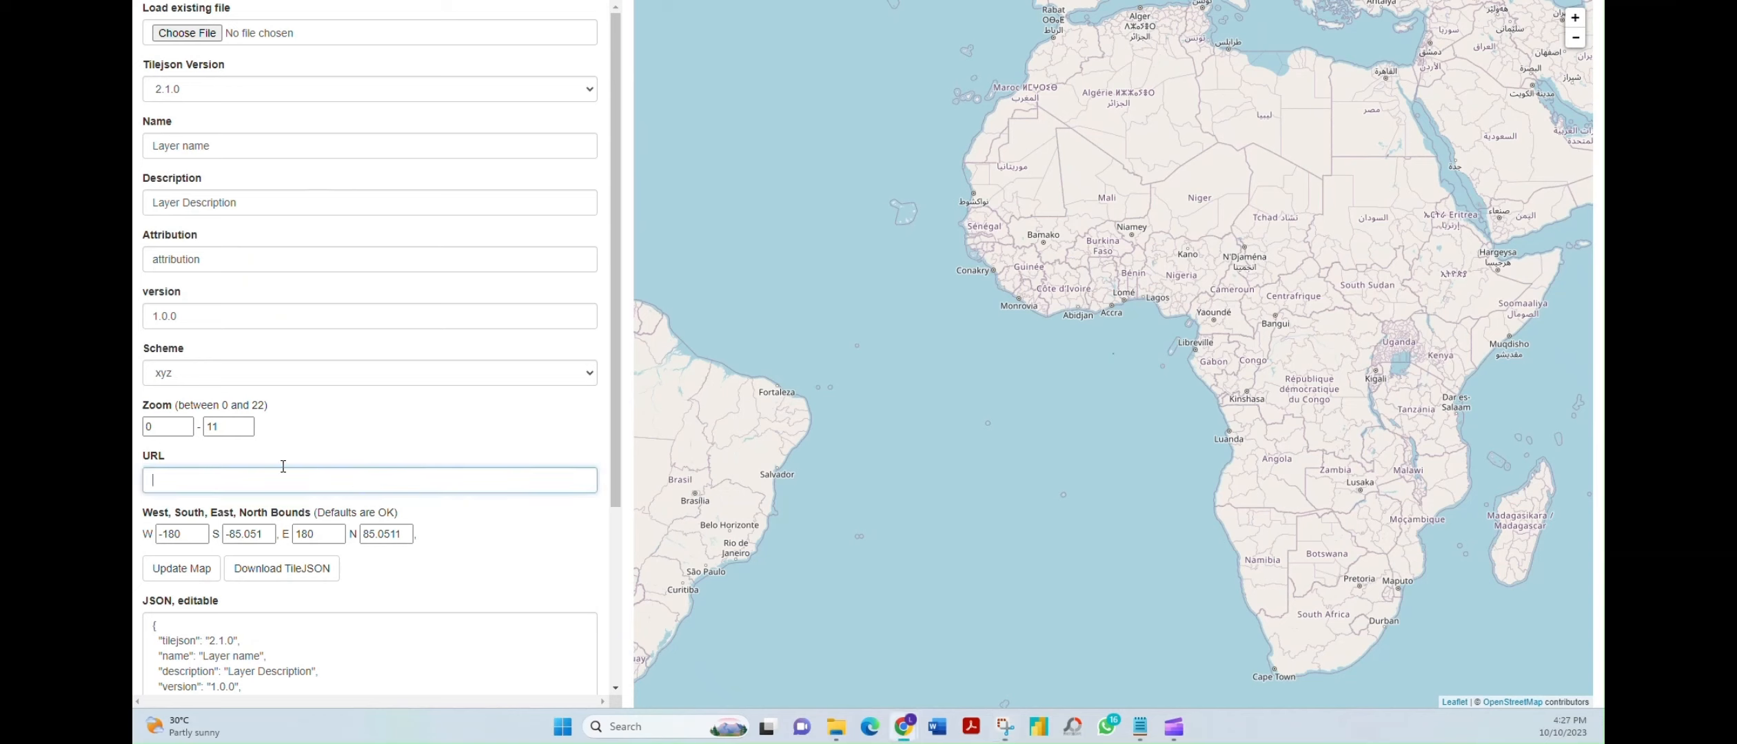
pyautogui.doubleClick(167, 426)
pyautogui.write('1')
pyautogui.press('Tab')
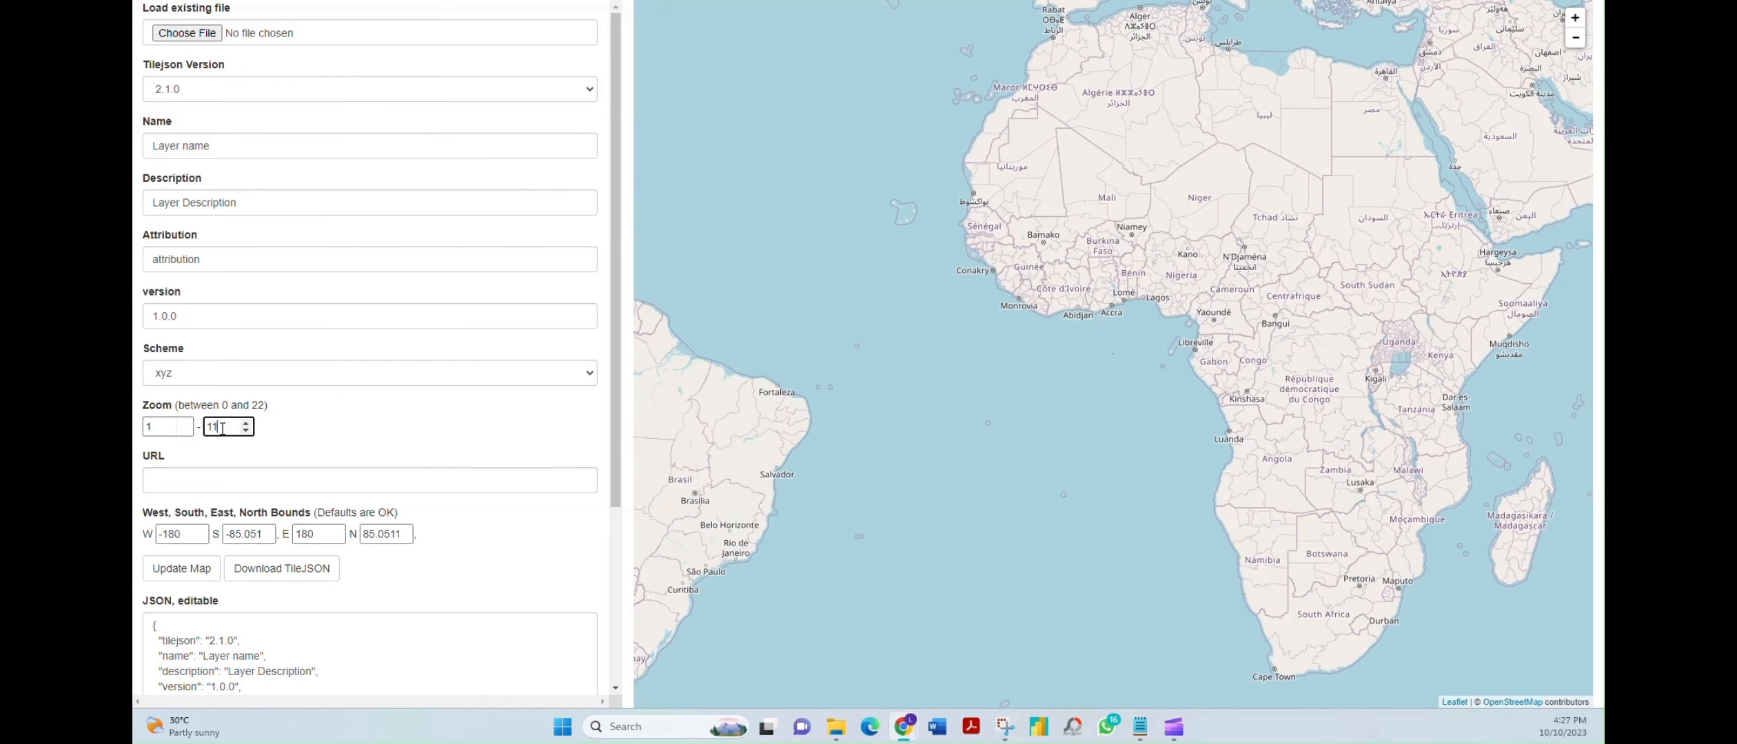
pyautogui.write('19')
pyautogui.click(281, 434)
pyautogui.click(248, 485)
pyautogui.hotkey('ctrl', 'v')
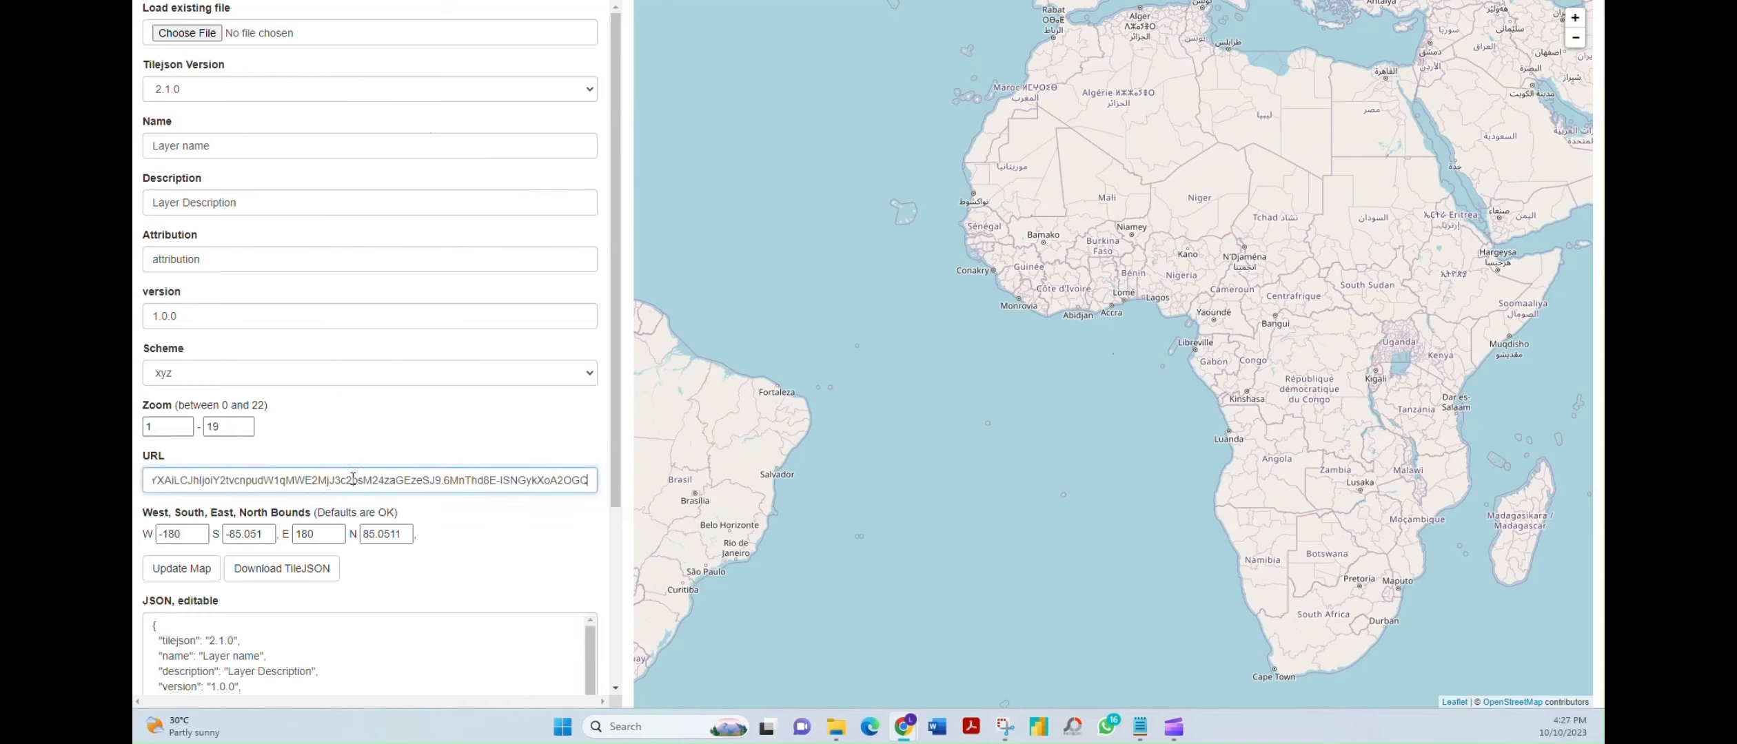
# Select all of the generated TileJSON text
pyautogui.scroll(-5, 555, 491)
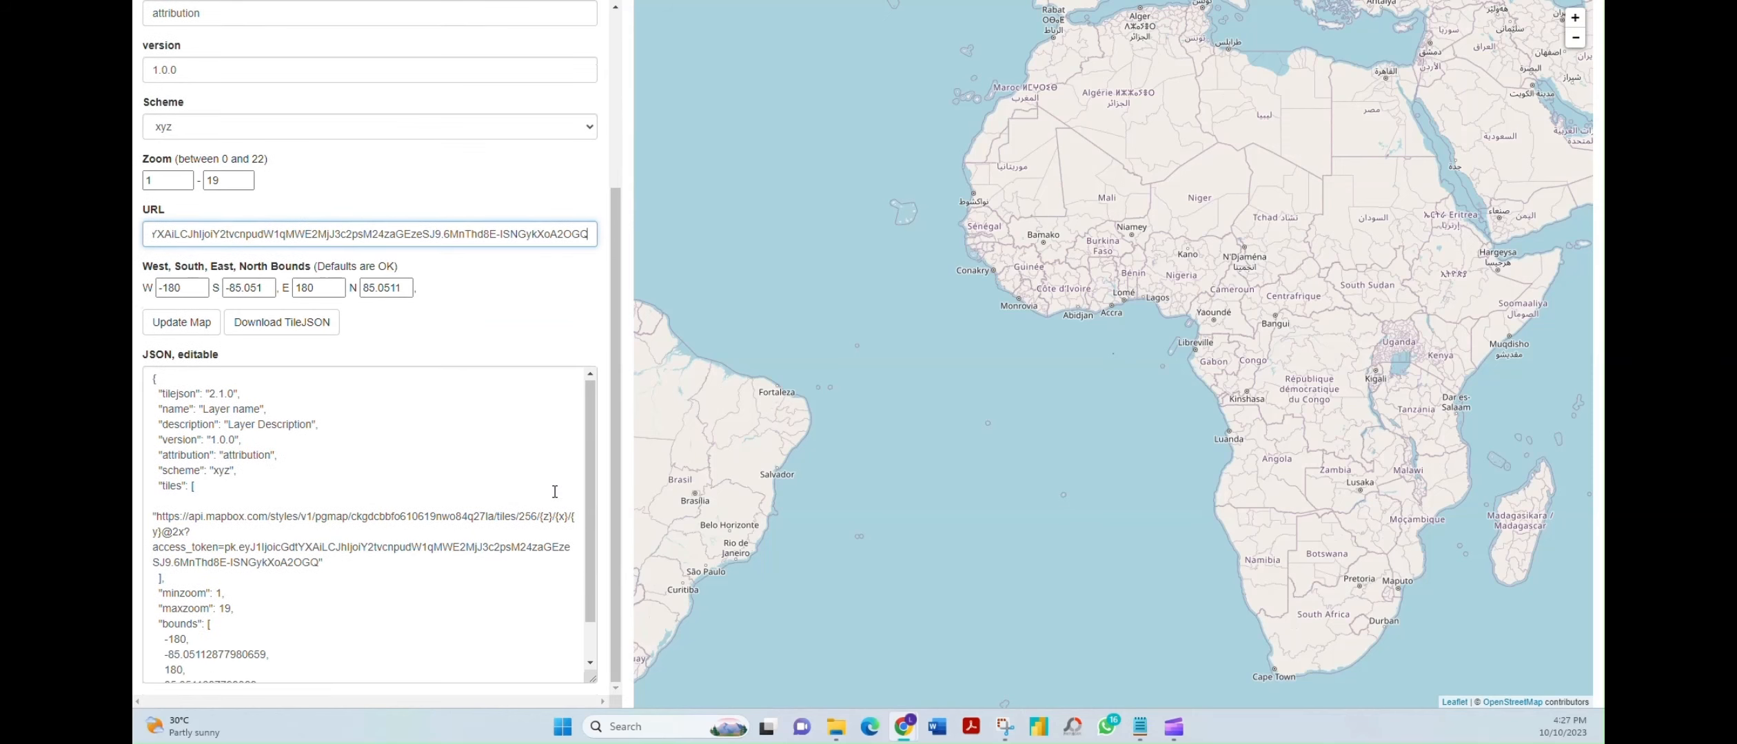
pyautogui.click(288, 594)
pyautogui.hotkey('ctrl', 'a')
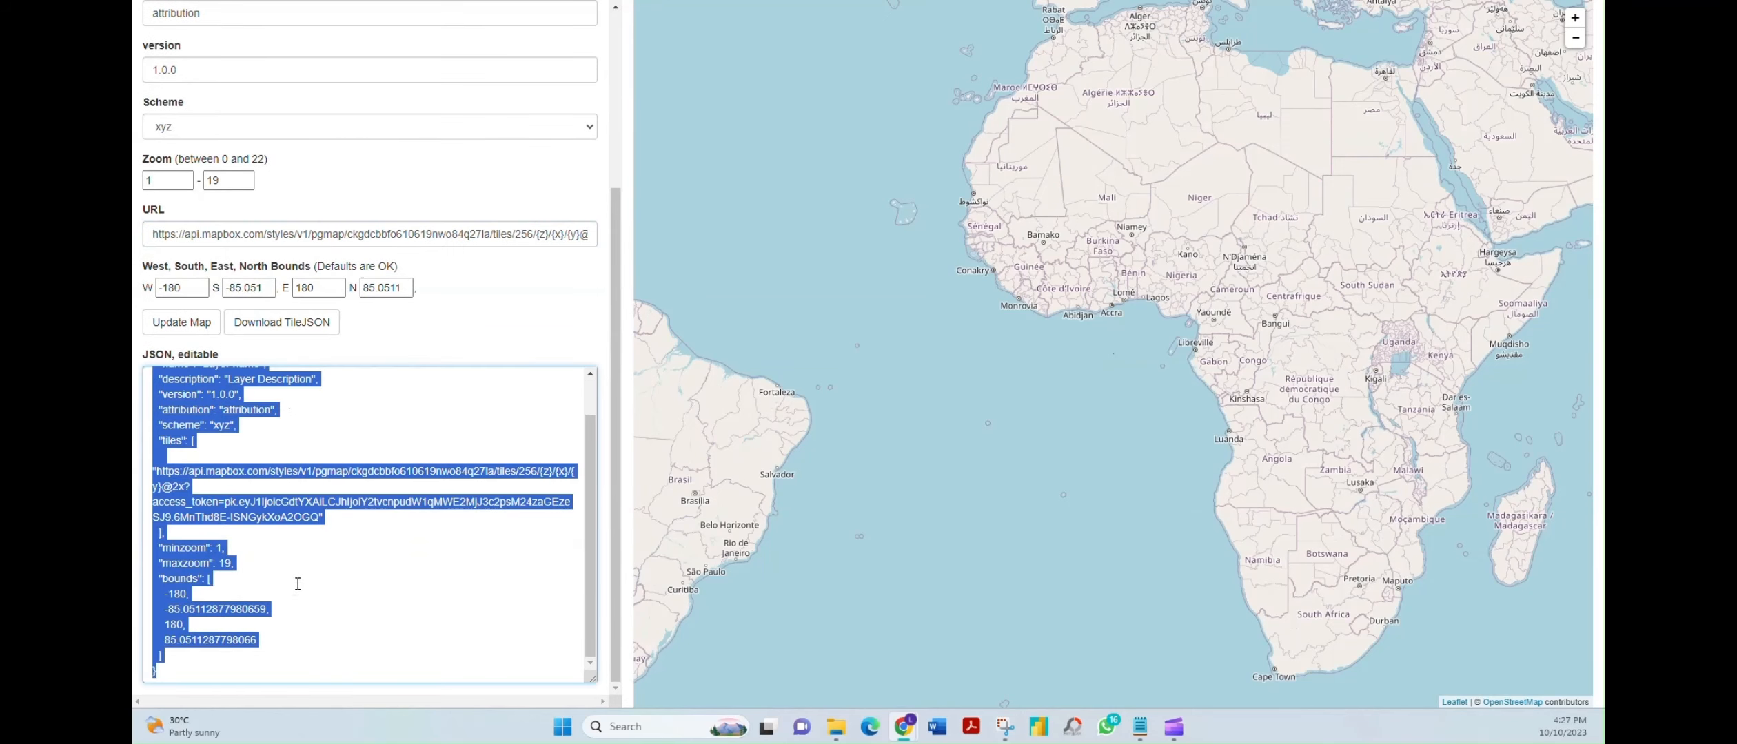
pyautogui.scroll(2, 295, 582)
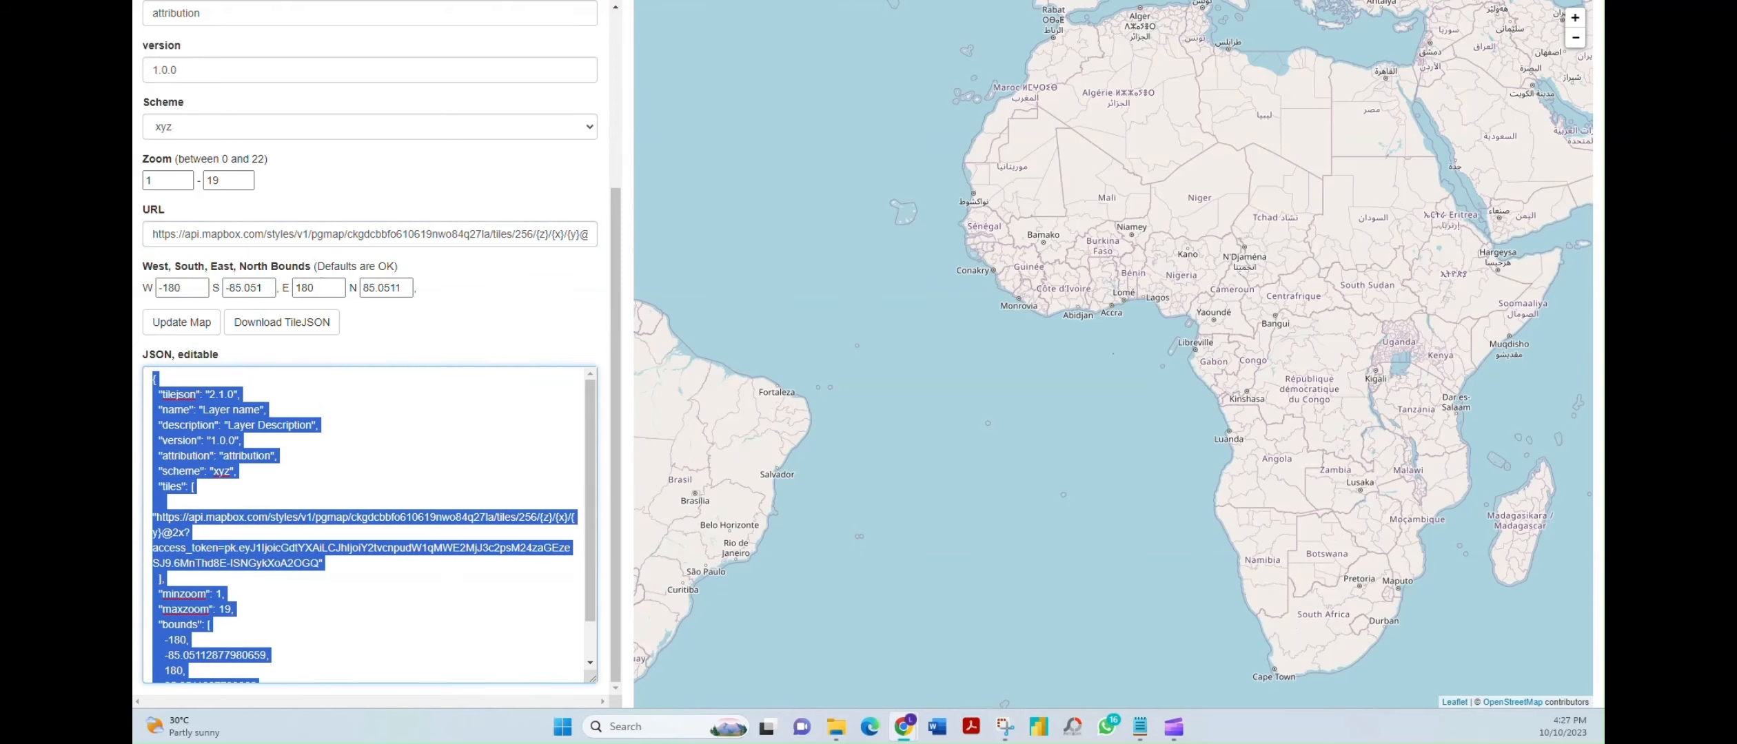
# Replace the Sublime Text file's contents with the generated TileJSON
pyautogui.click(655, 732)
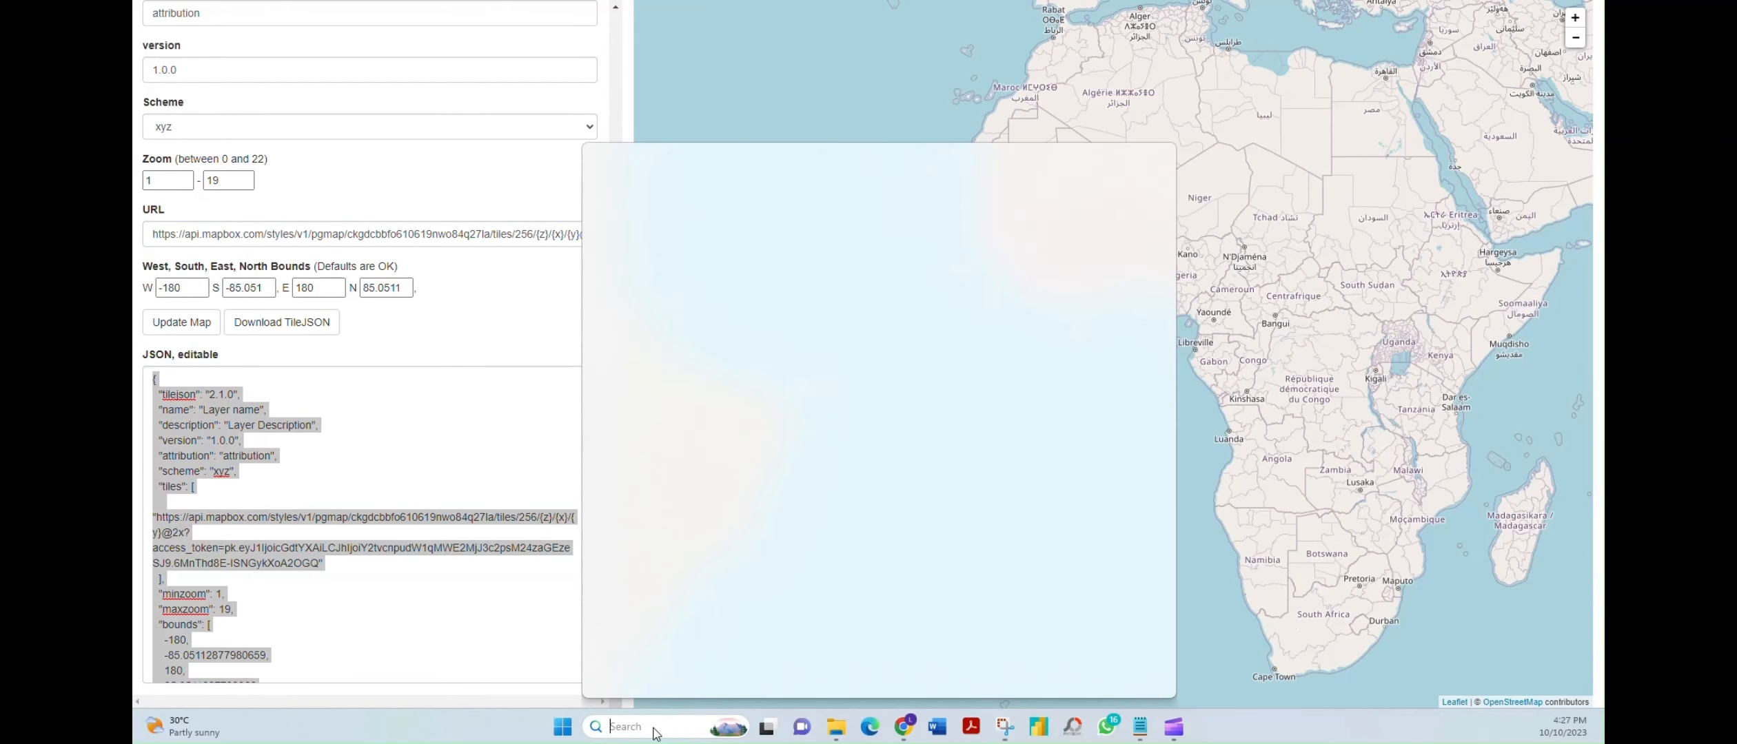
pyautogui.click(682, 284)
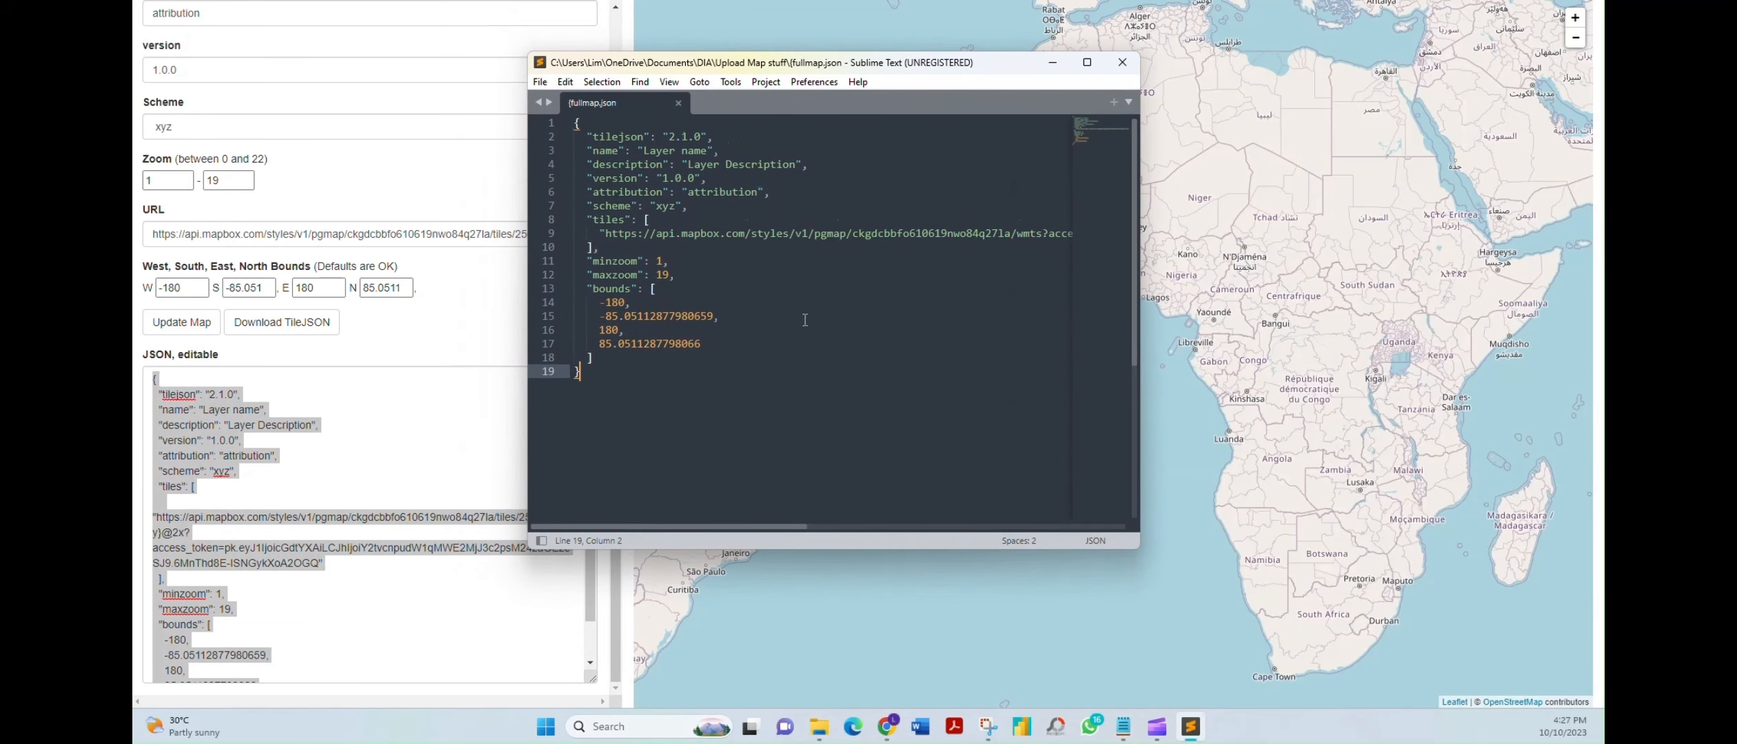
pyautogui.hotkey('ctrl', 'a')
pyautogui.hotkey('ctrl', 'v')
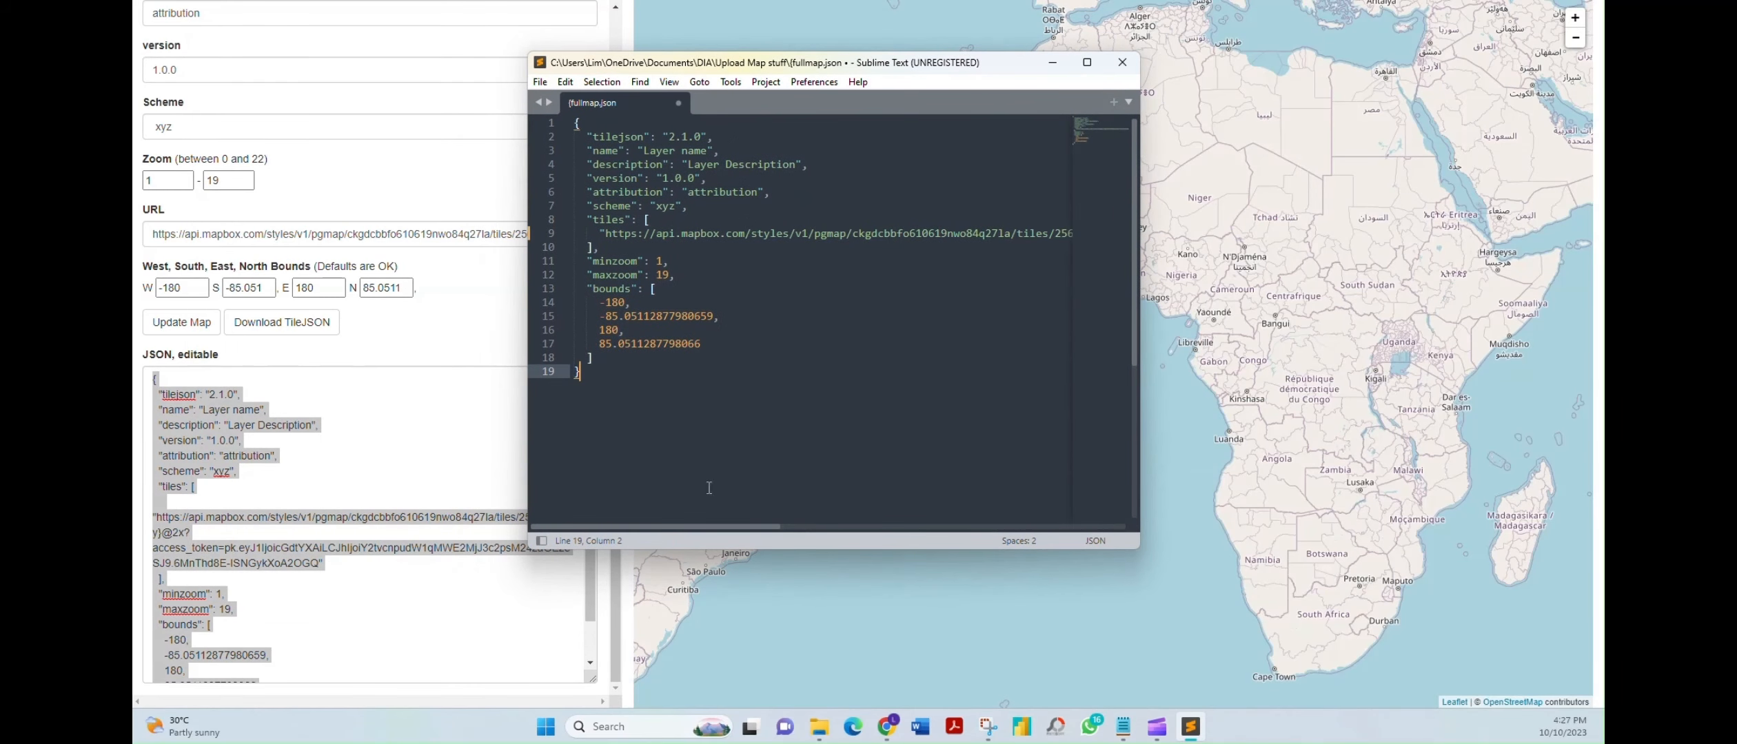
pyautogui.hotkey('ctrl', 'a')
pyautogui.rightClick(771, 352)
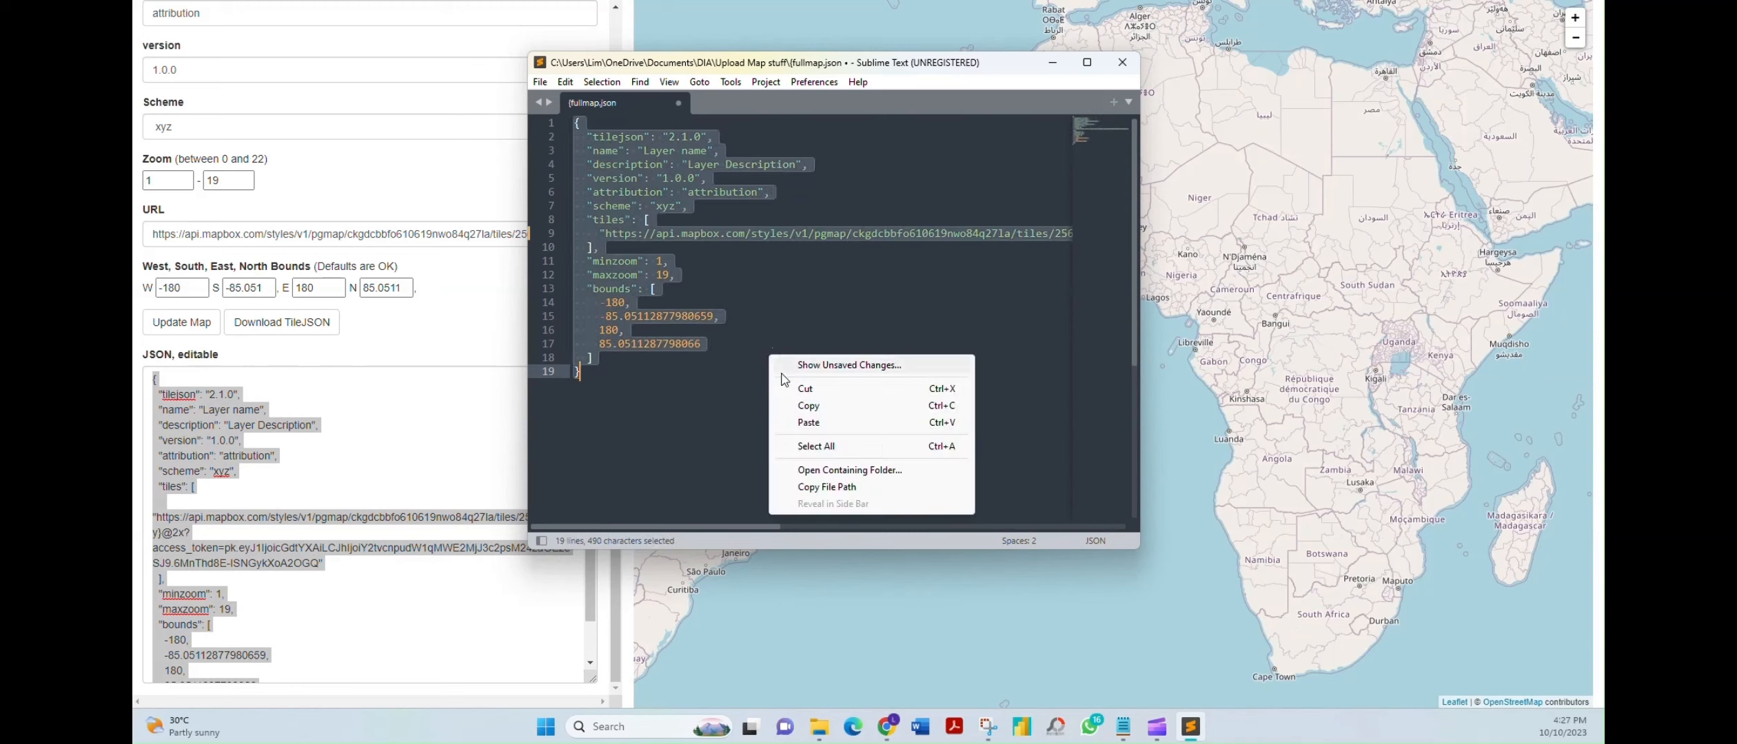
pyautogui.click(808, 422)
# Save it as {fullmap.json in the Upload Map stuff folder, replacing the existing file
pyautogui.click(539, 82)
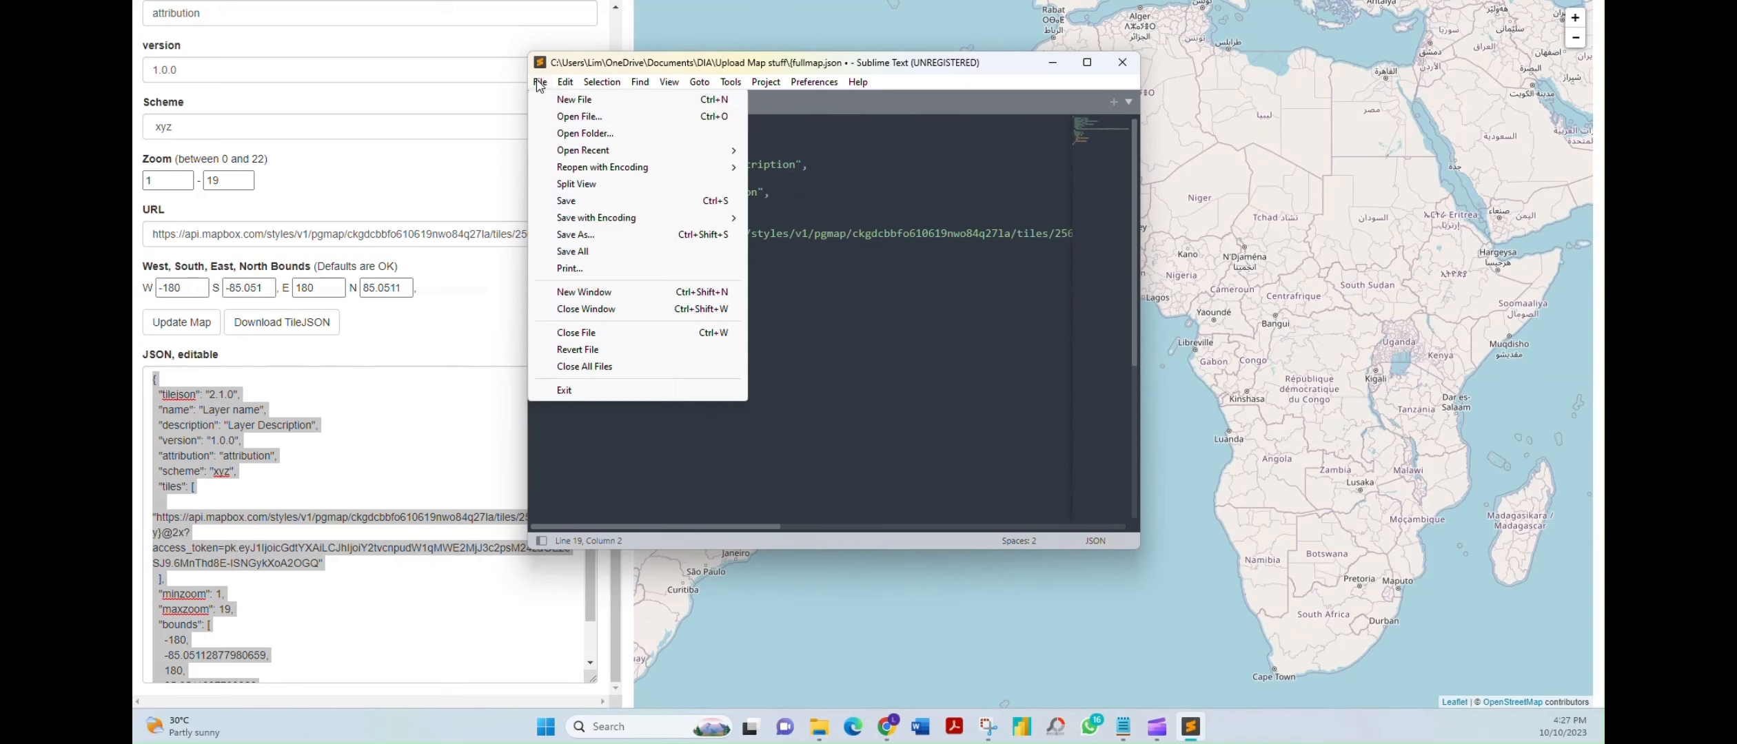
pyautogui.click(589, 238)
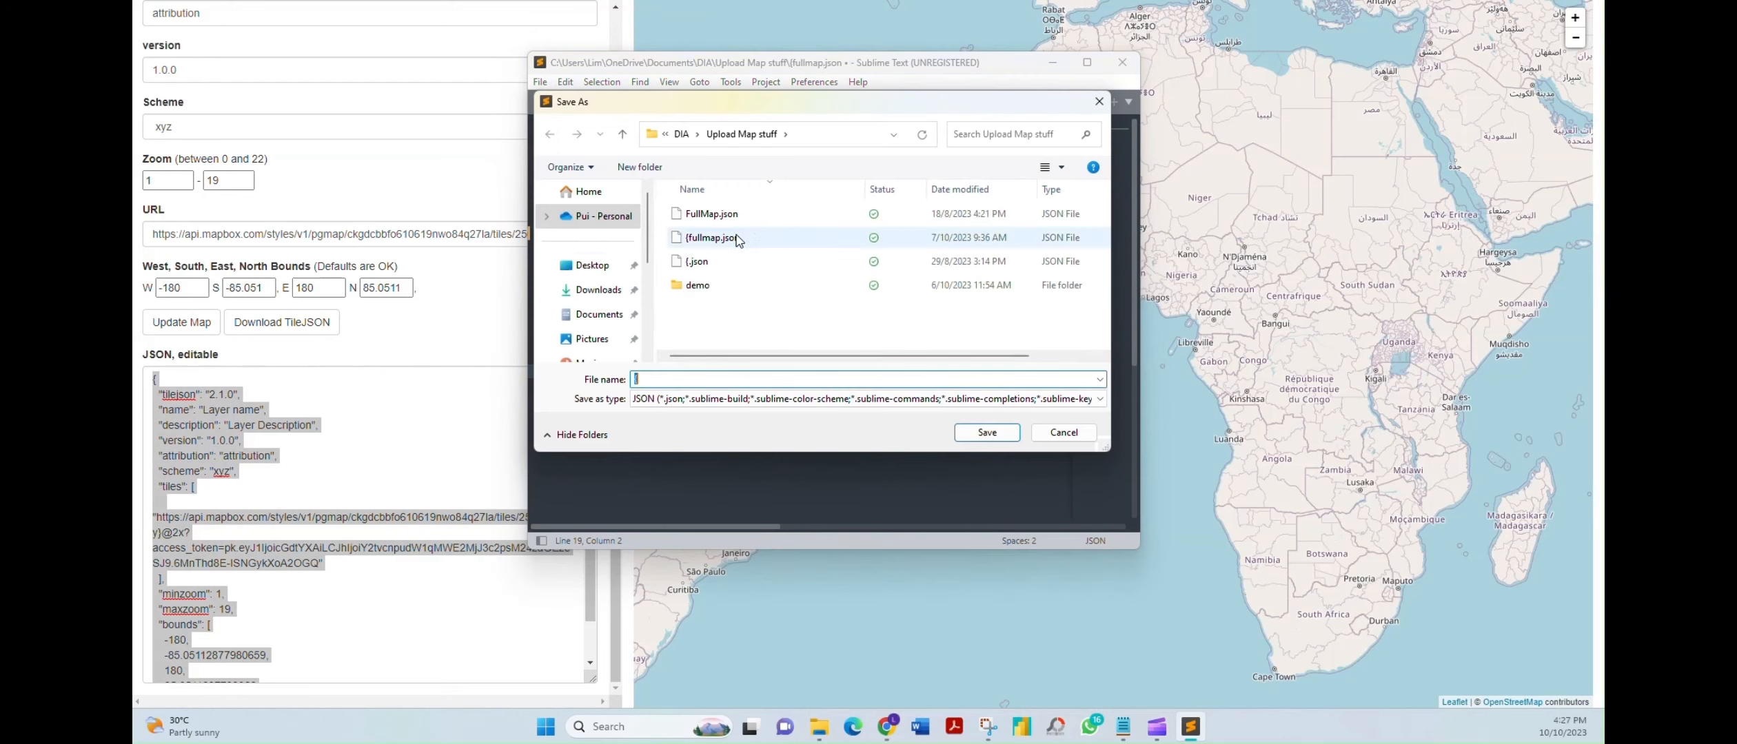
pyautogui.click(712, 237)
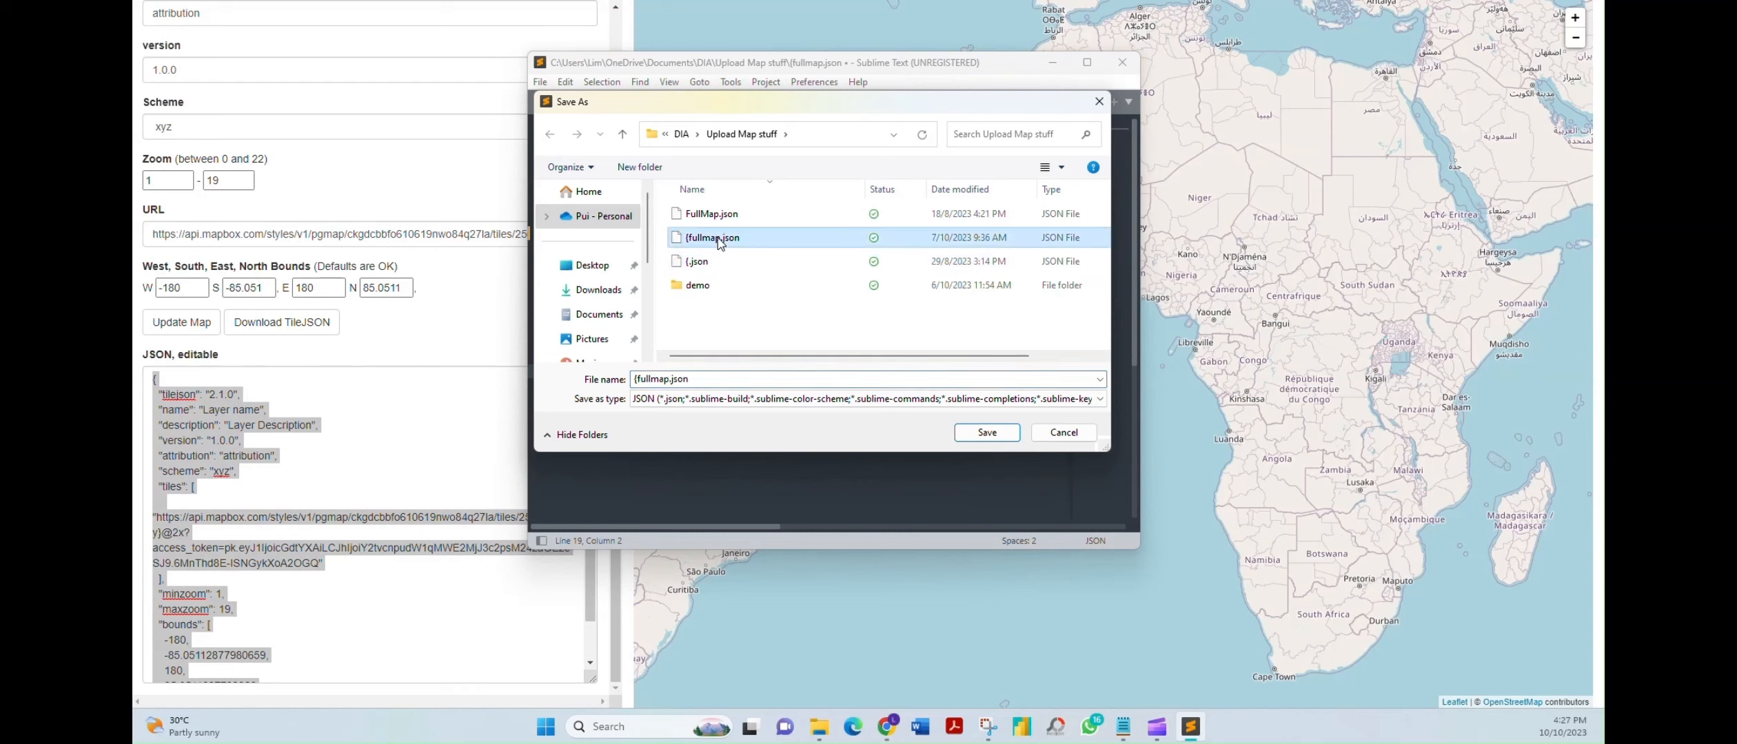
pyautogui.click(662, 398)
pyautogui.click(987, 432)
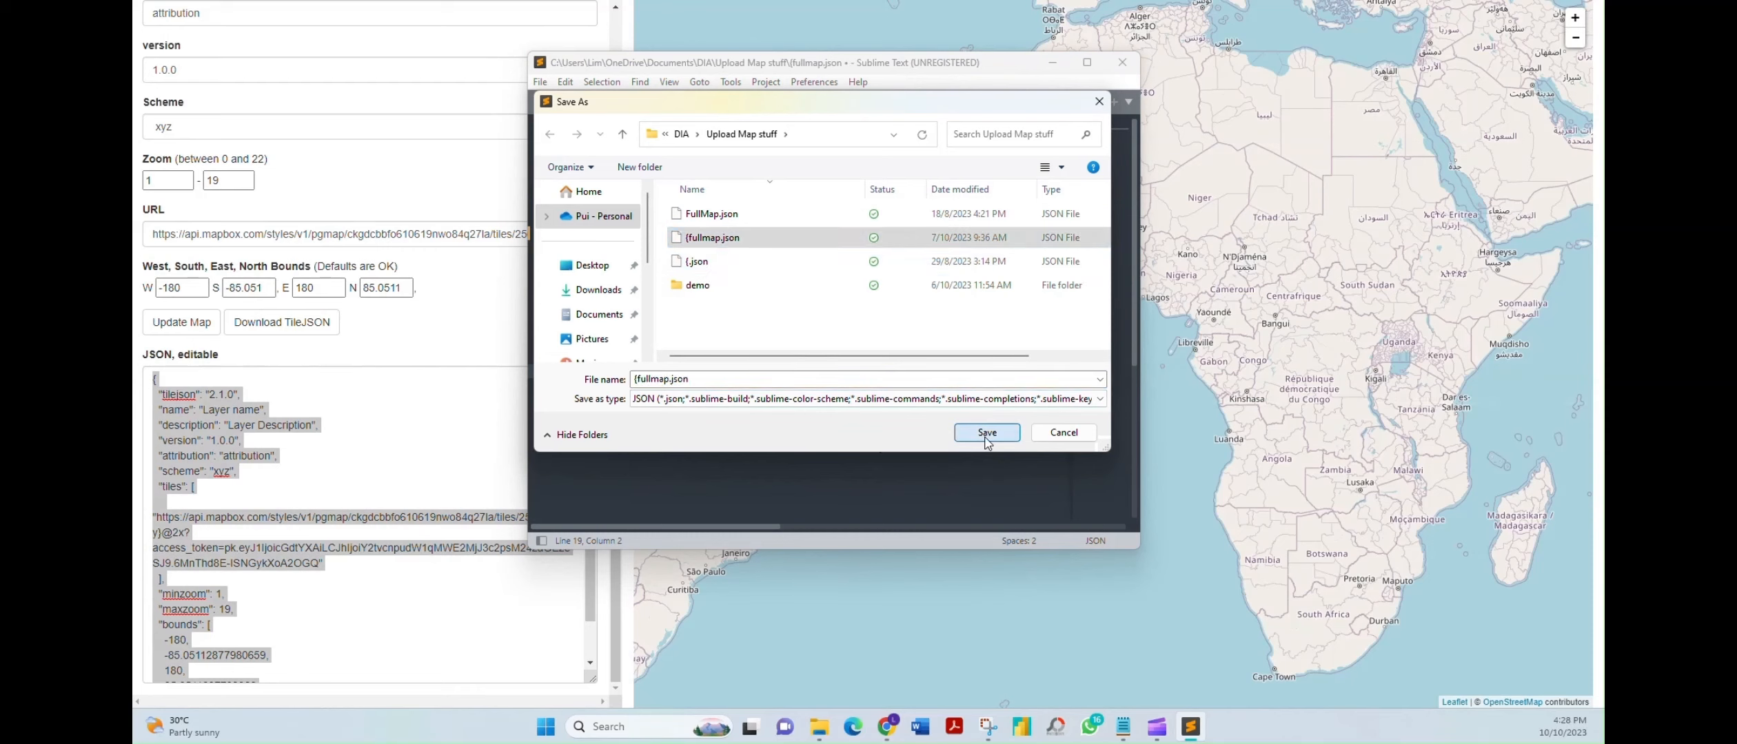
pyautogui.click(909, 321)
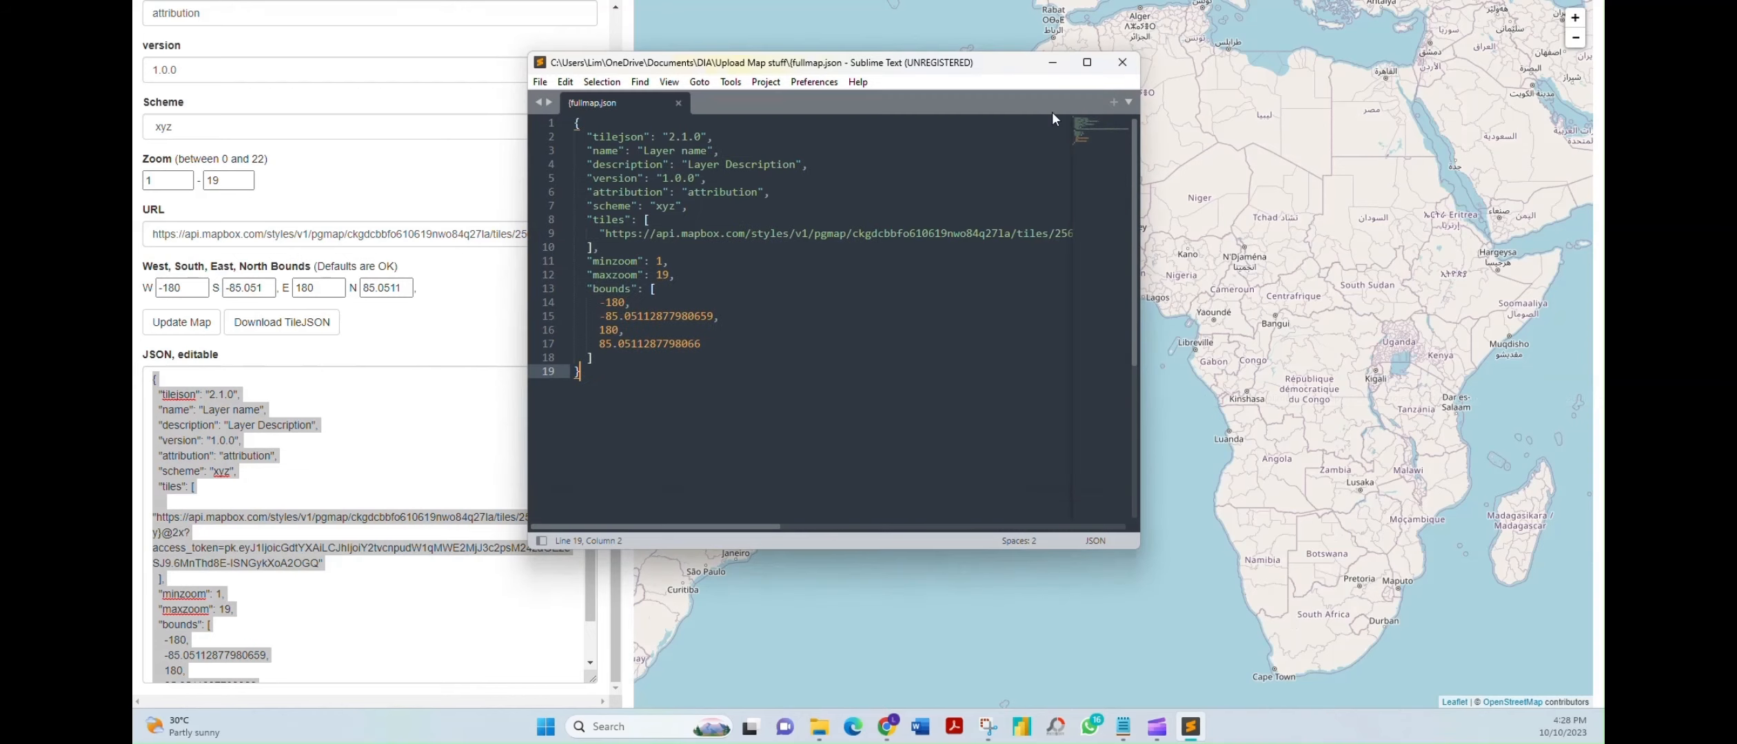
# Close Sublime Text and paste the Gaia GPS map-source upload address into a new browser tab
pyautogui.click(1135, 62)
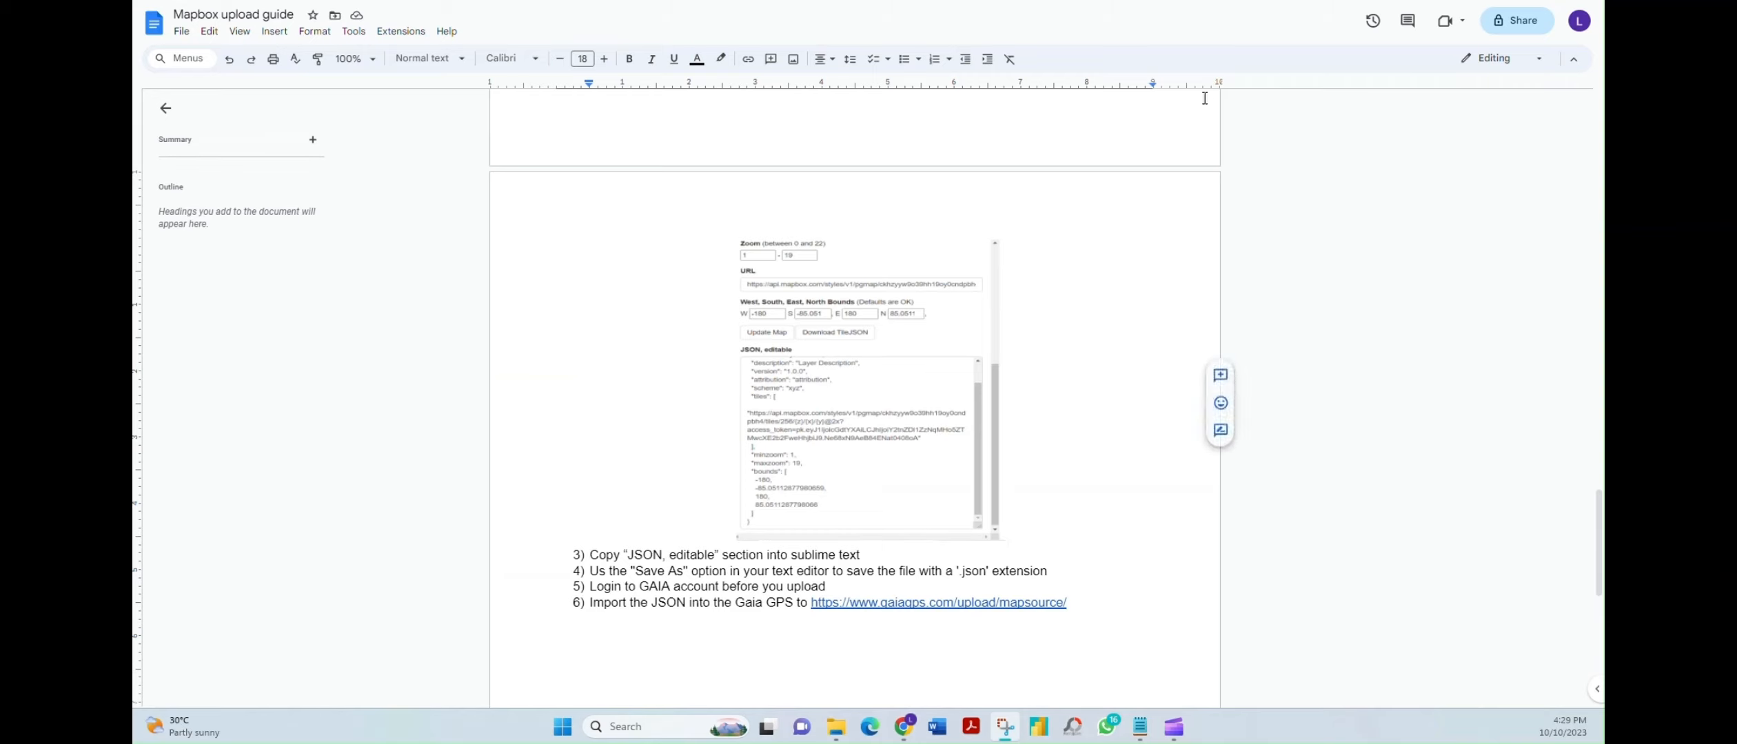
pyautogui.hotkey('ctrl', 't')
pyautogui.hotkey('ctrl', 'v')
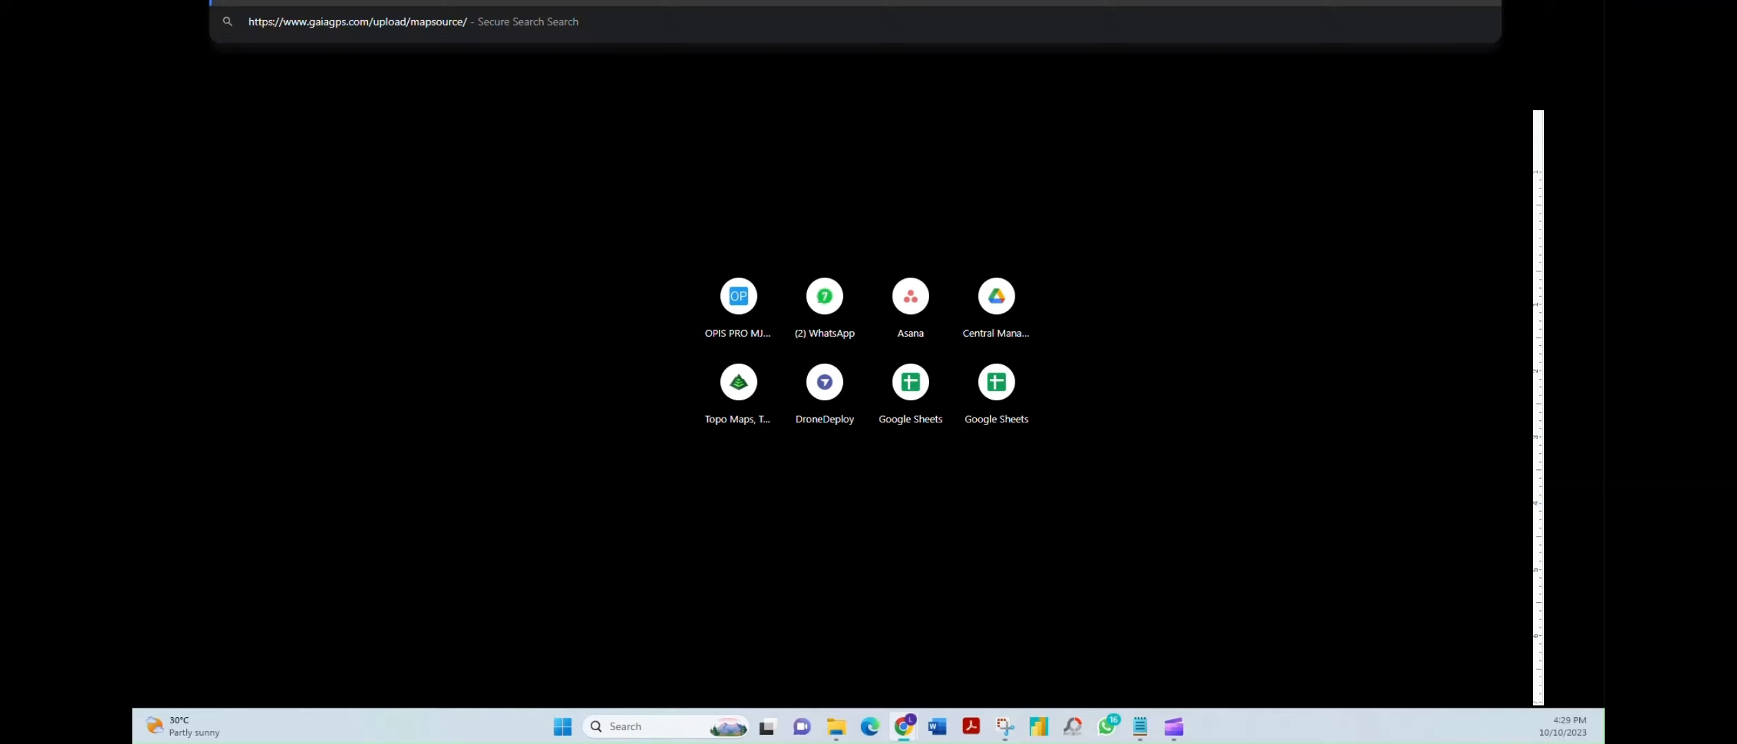
# Visit the Gaia GPS upload page without choosing a file, then go to My Map Sources via the account menu
pyautogui.press('Return')
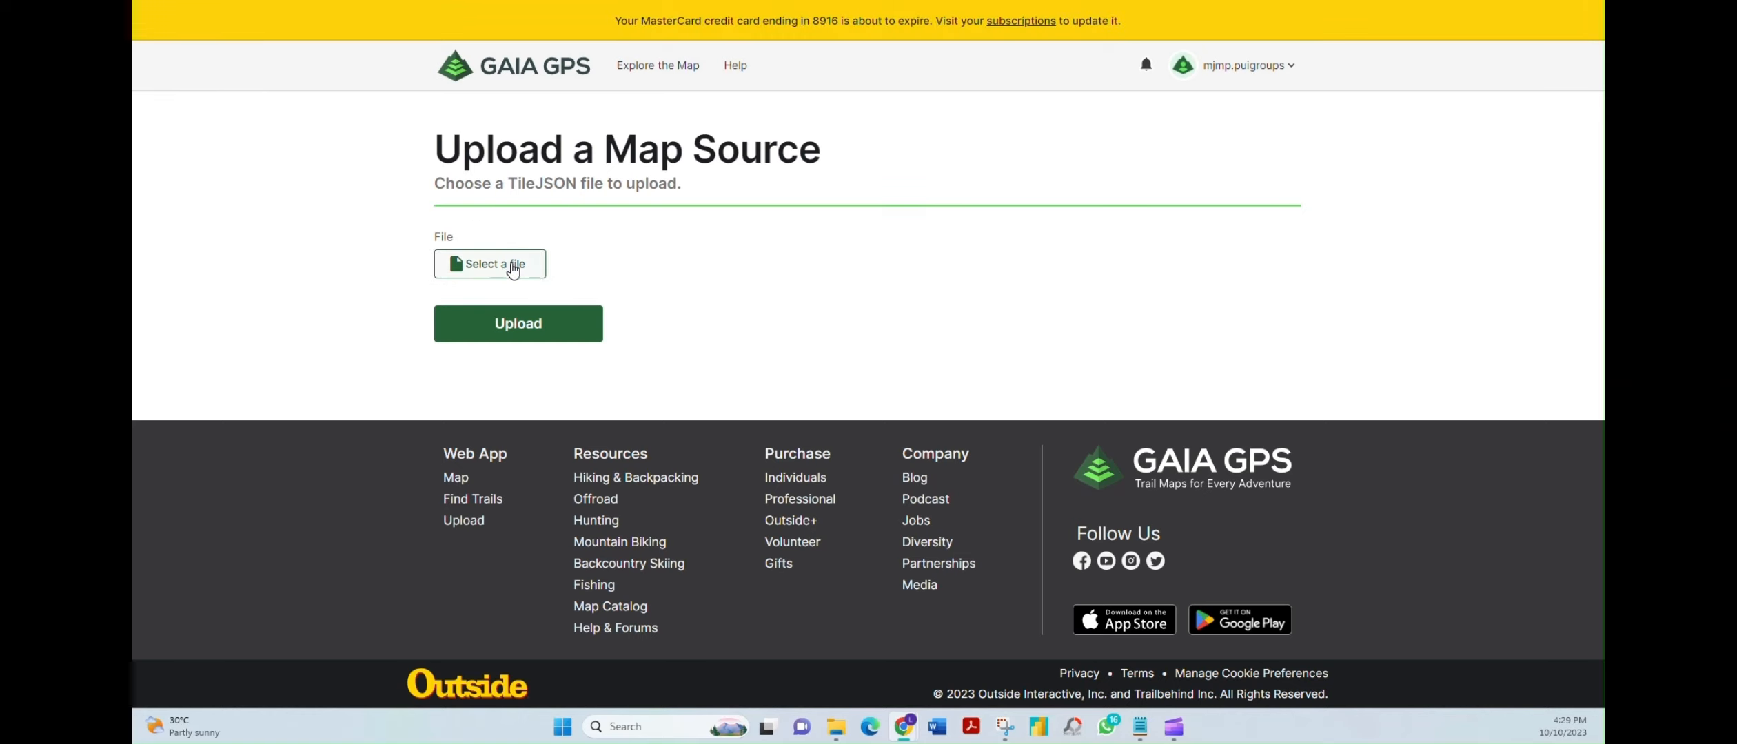
pyautogui.click(513, 262)
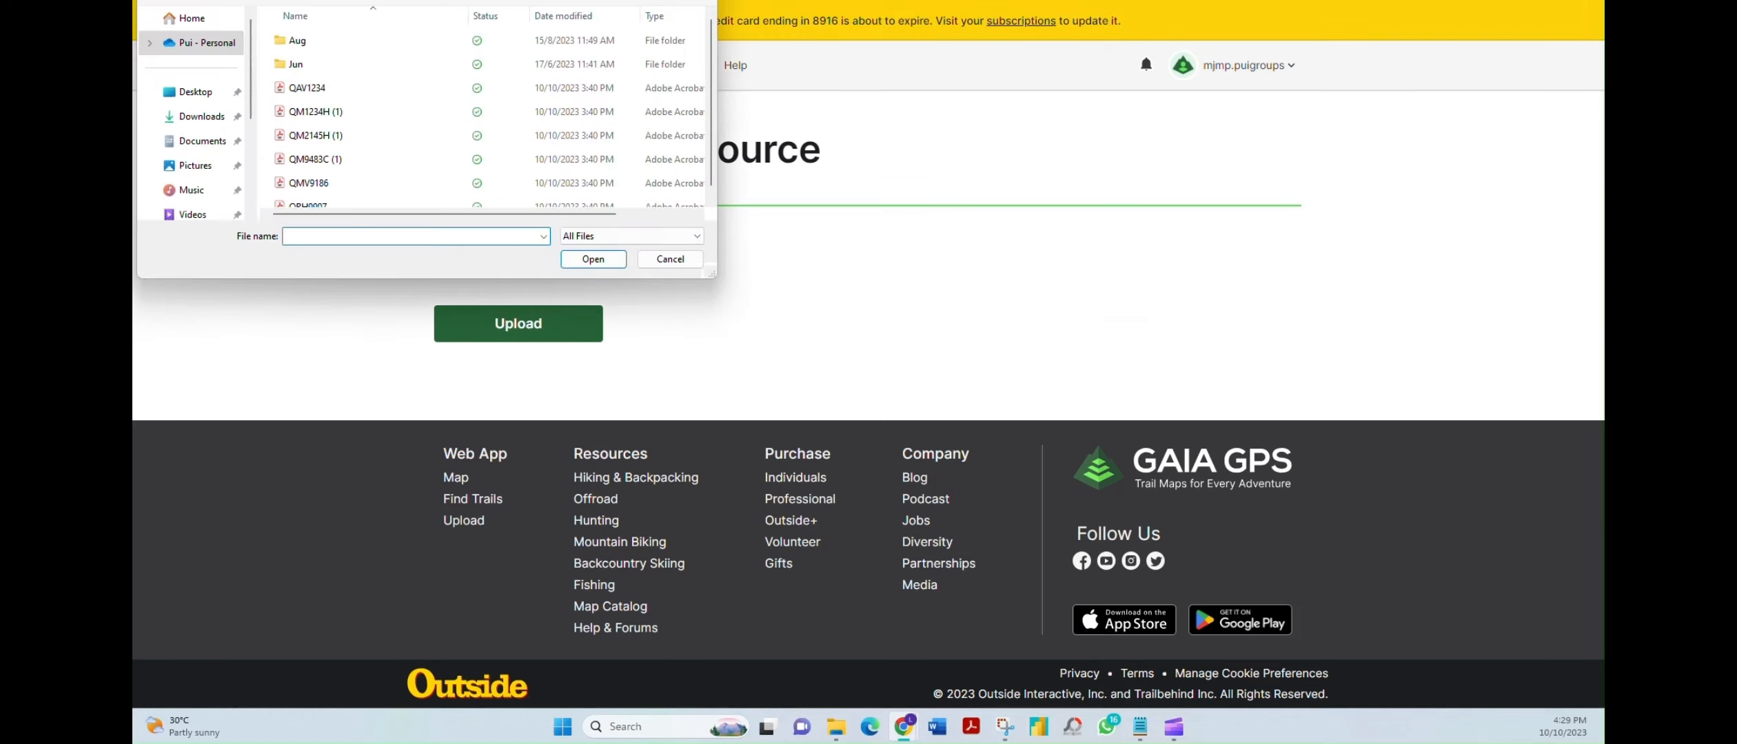
pyautogui.click(701, 0)
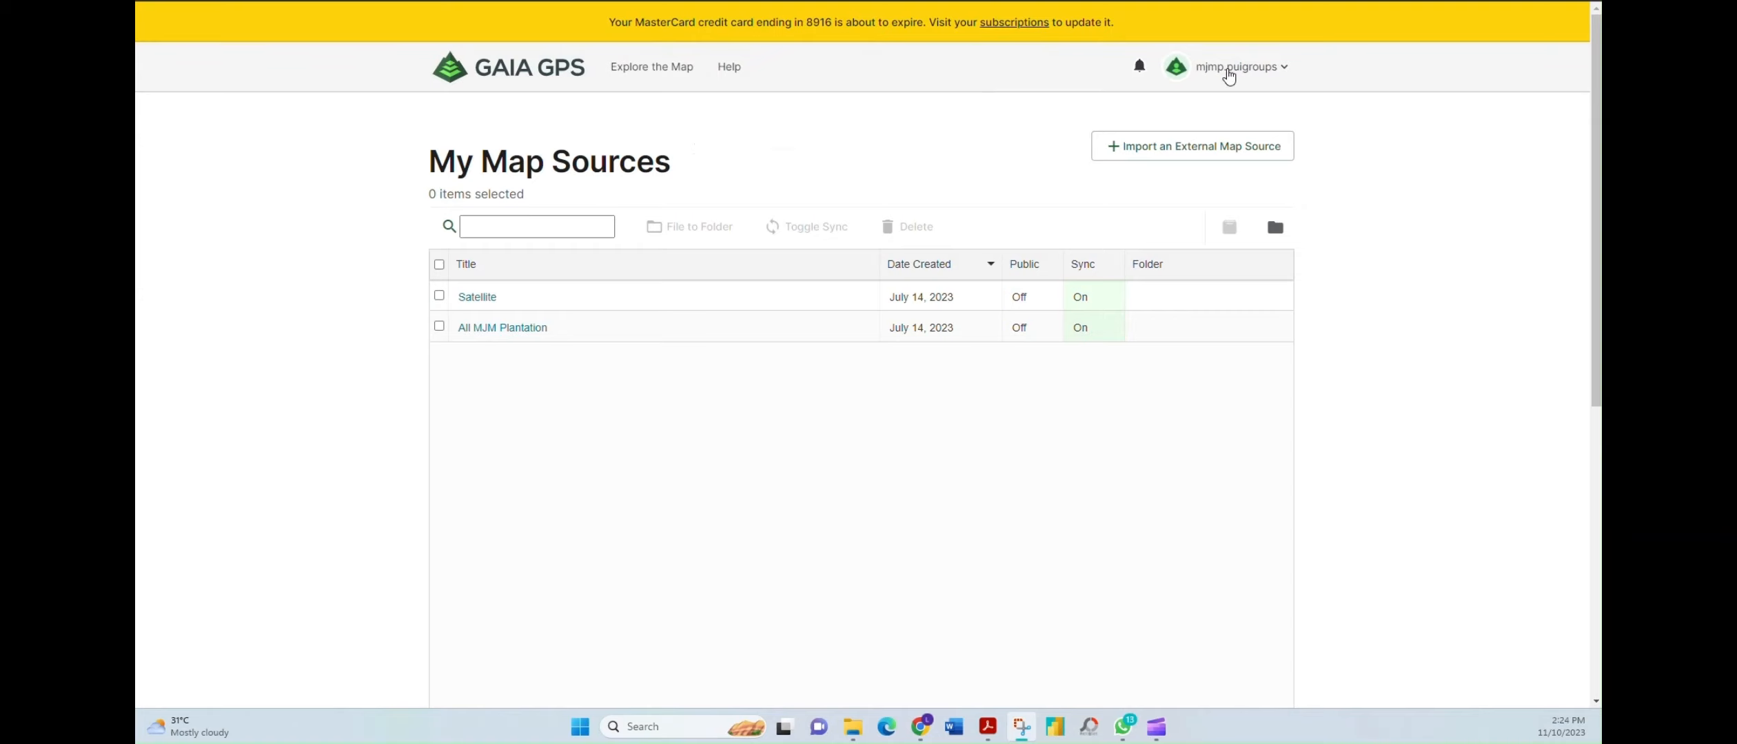
pyautogui.click(1226, 70)
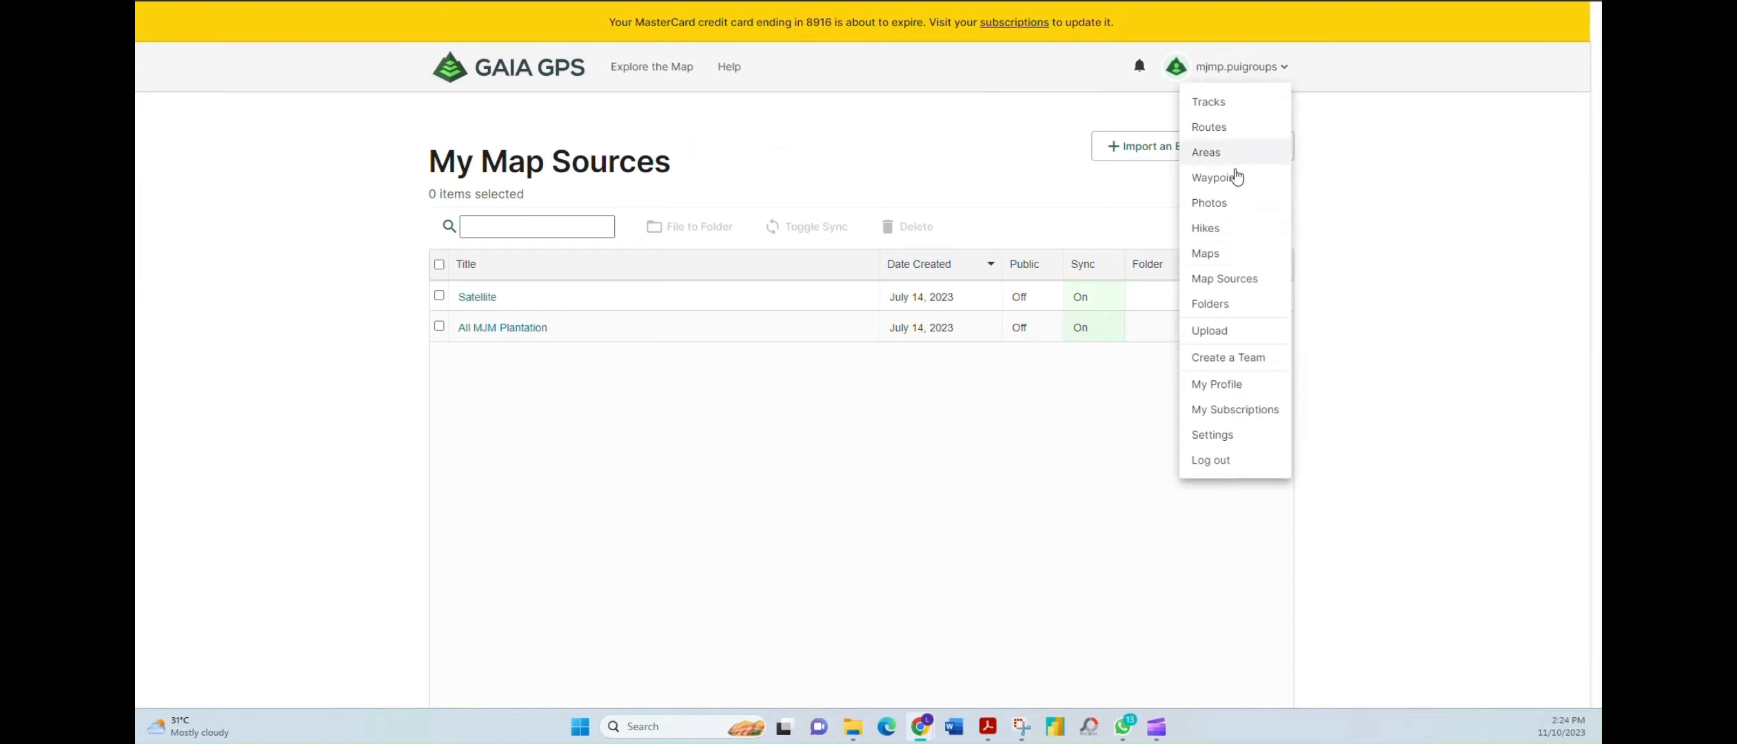
pyautogui.click(1223, 282)
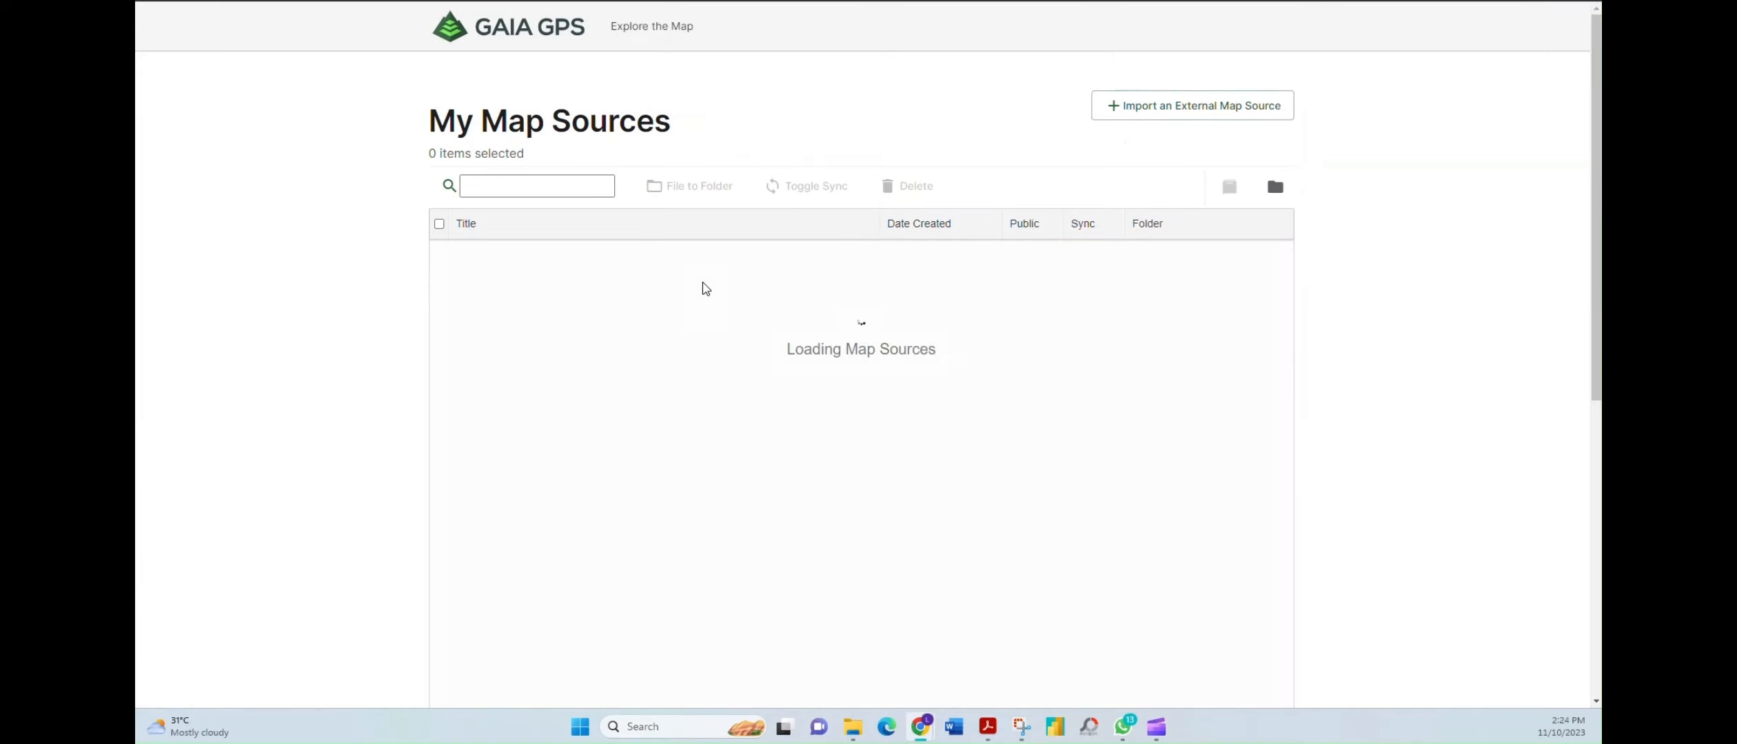